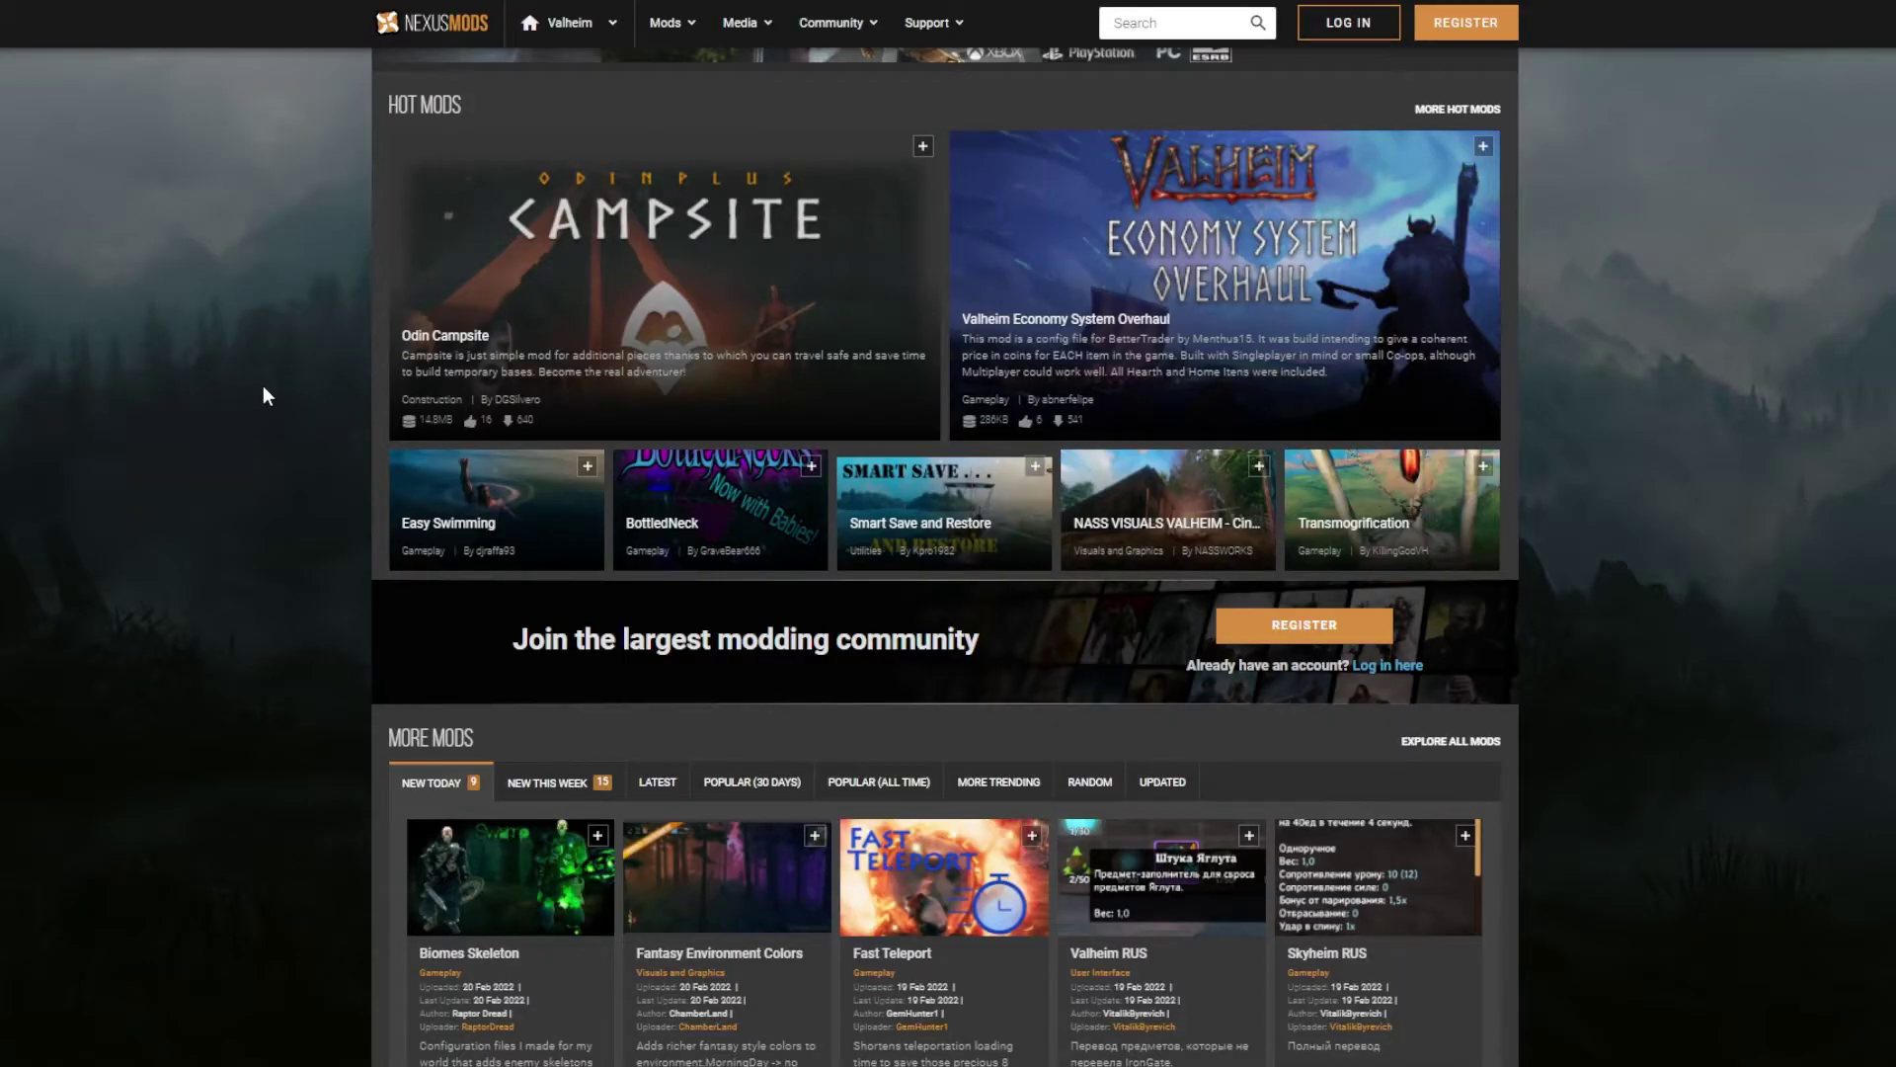
Browse the hot and new Valheim mods on Nexus Mods and view the r2modman package page on Thunderstore.
{"action": "scroll", "coordinate": [263, 386], "scroll_direction": "down", "scroll_amount": 1}
{"action": "scroll", "coordinate": [262, 385], "scroll_direction": "up", "scroll_amount": 1}
{"action": "scroll", "coordinate": [144, 190], "scroll_direction": "down", "scroll_amount": 1}
{"action": "scroll", "coordinate": [144, 200], "scroll_direction": "down", "scroll_amount": 1}
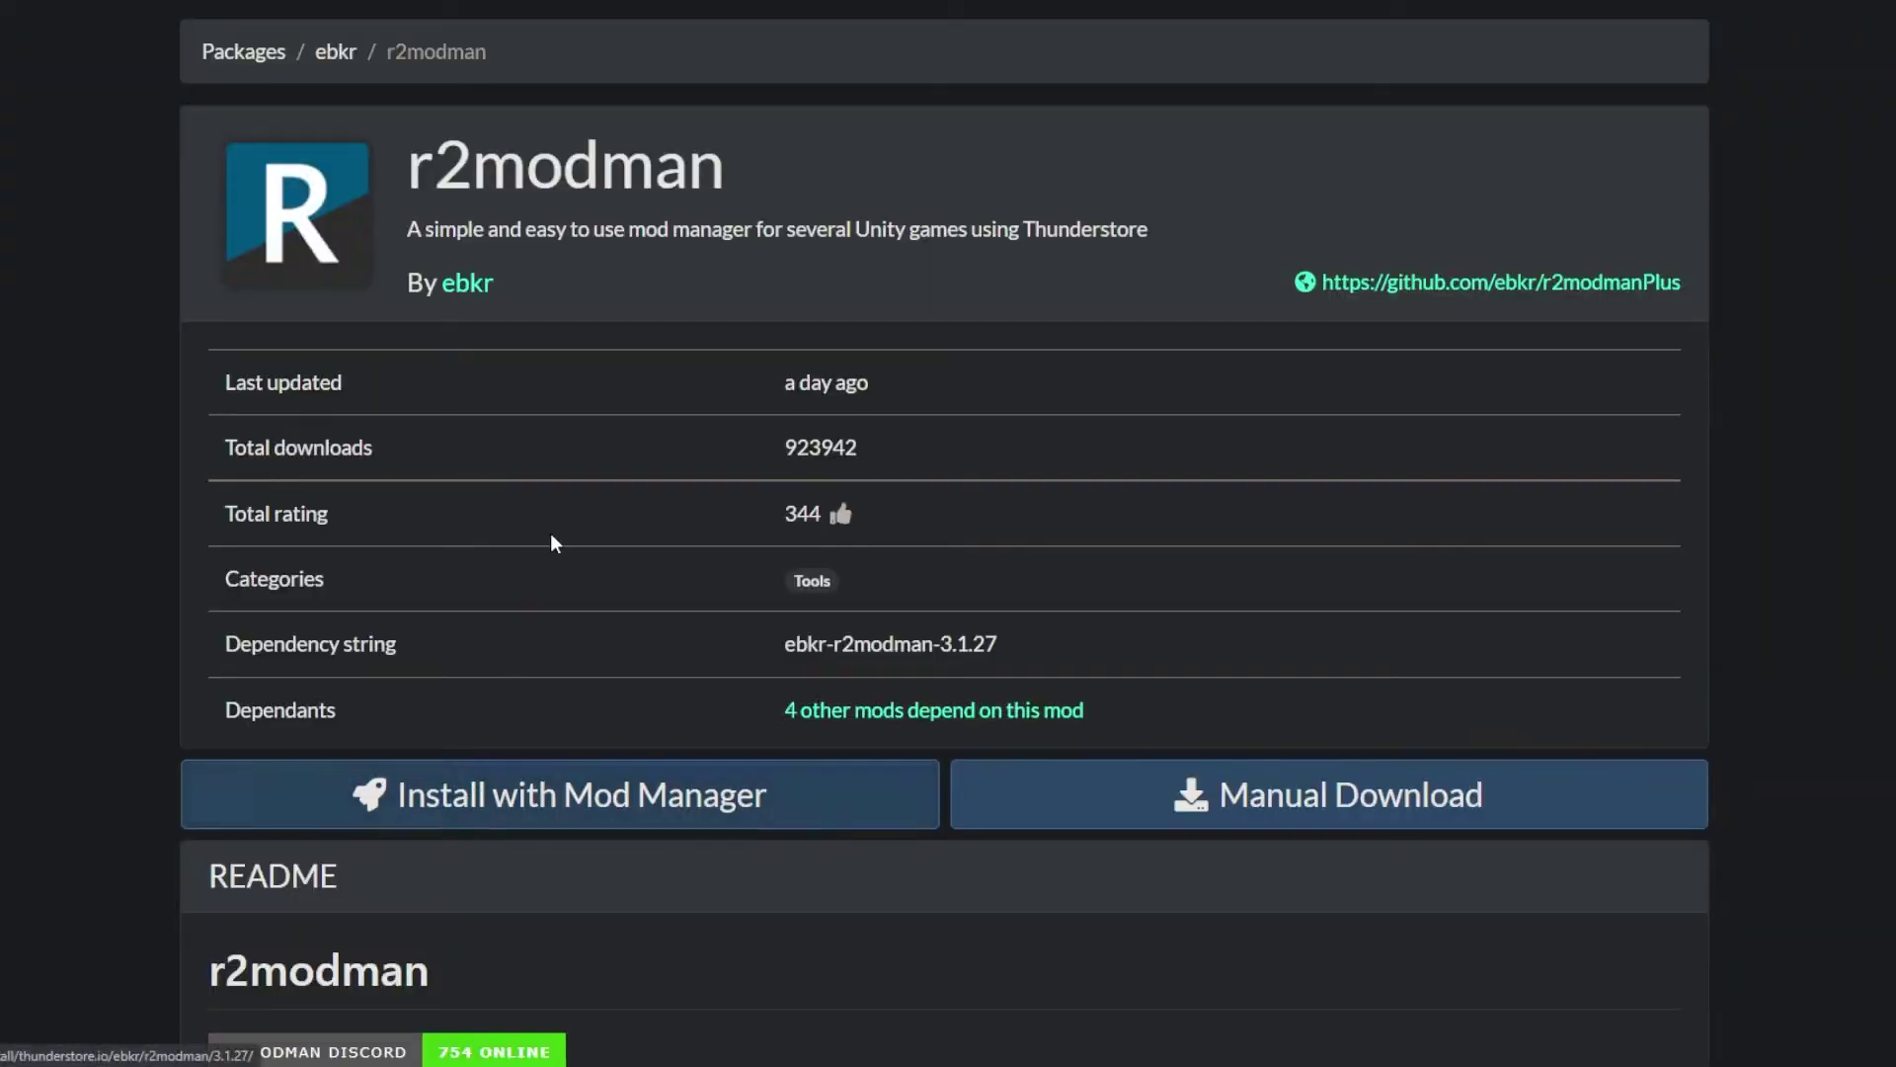
{"action": "left_click_drag", "start_coordinate": [736, 168], "coordinate": [407, 168]}
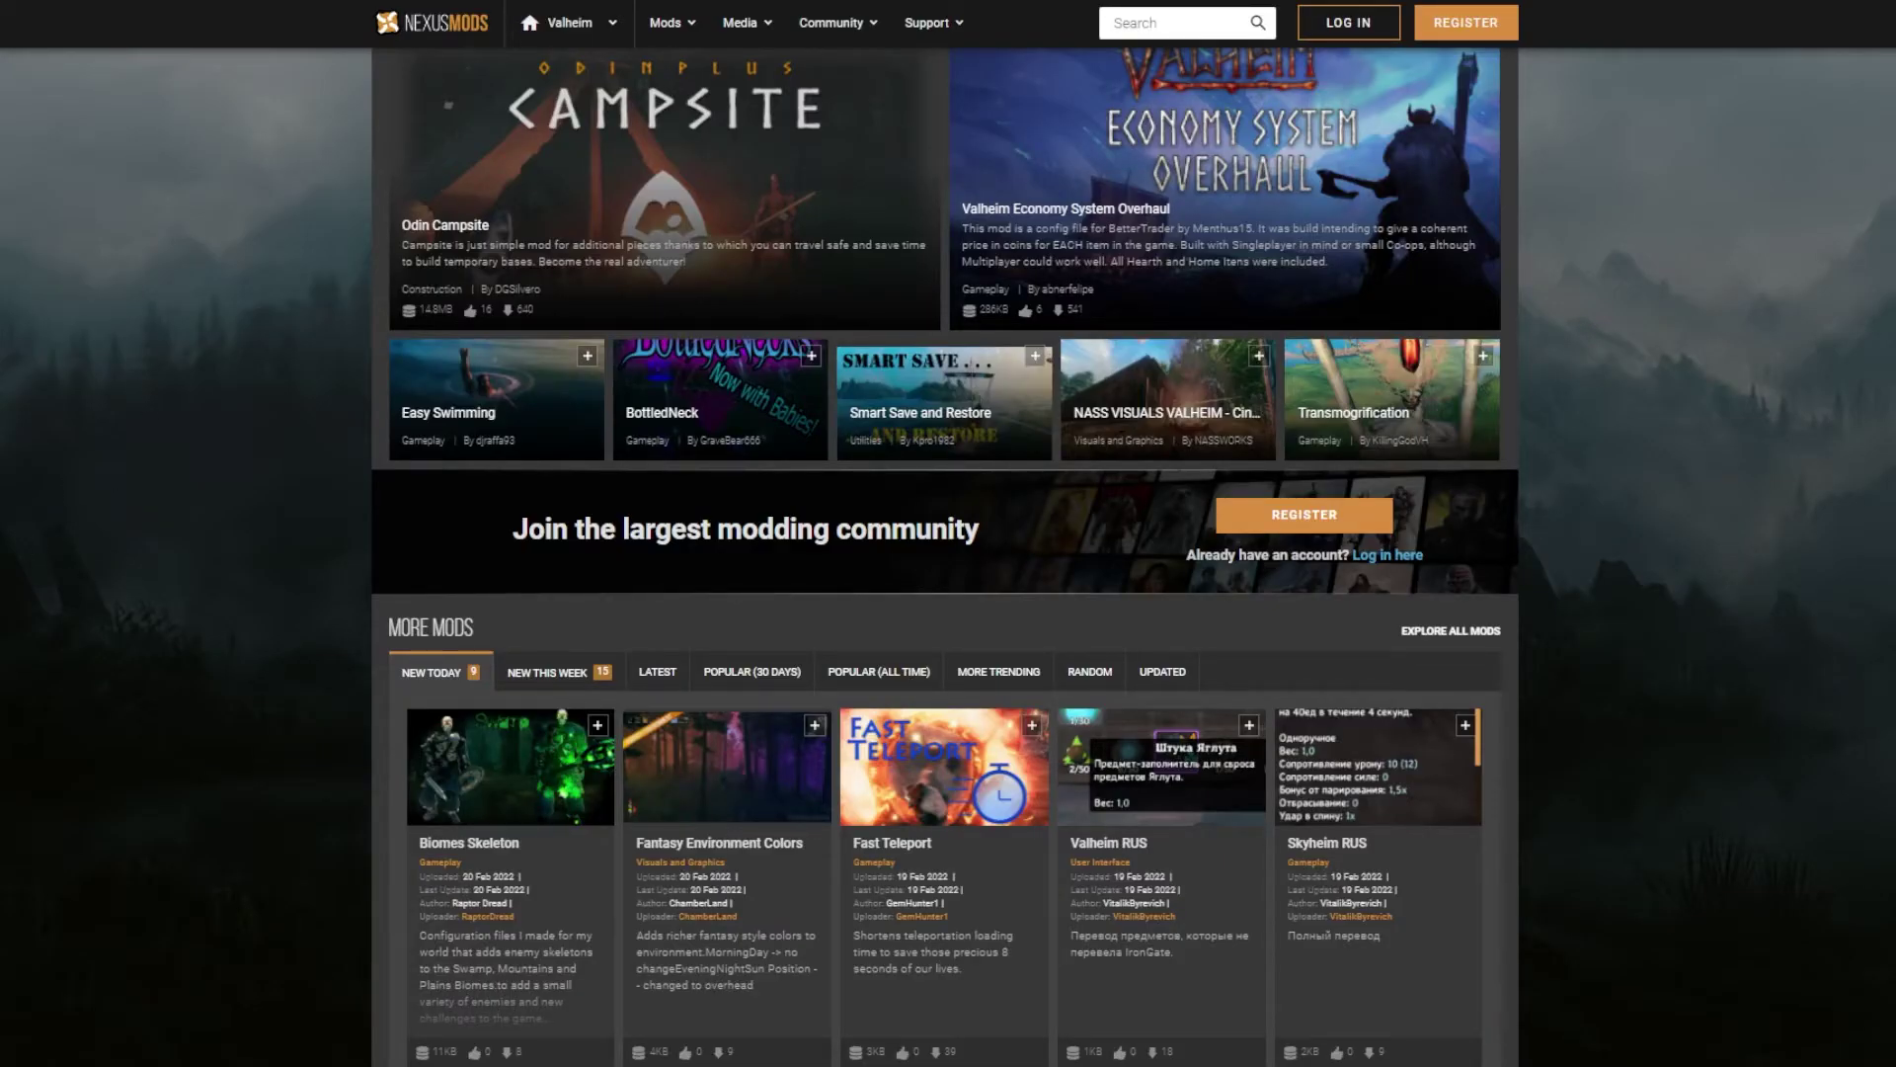
Examine the Epic Loot mod page on Nexus Mods, covering its download options, tags, description and requirements.
{"action": "left_click", "coordinate": [247, 2]}
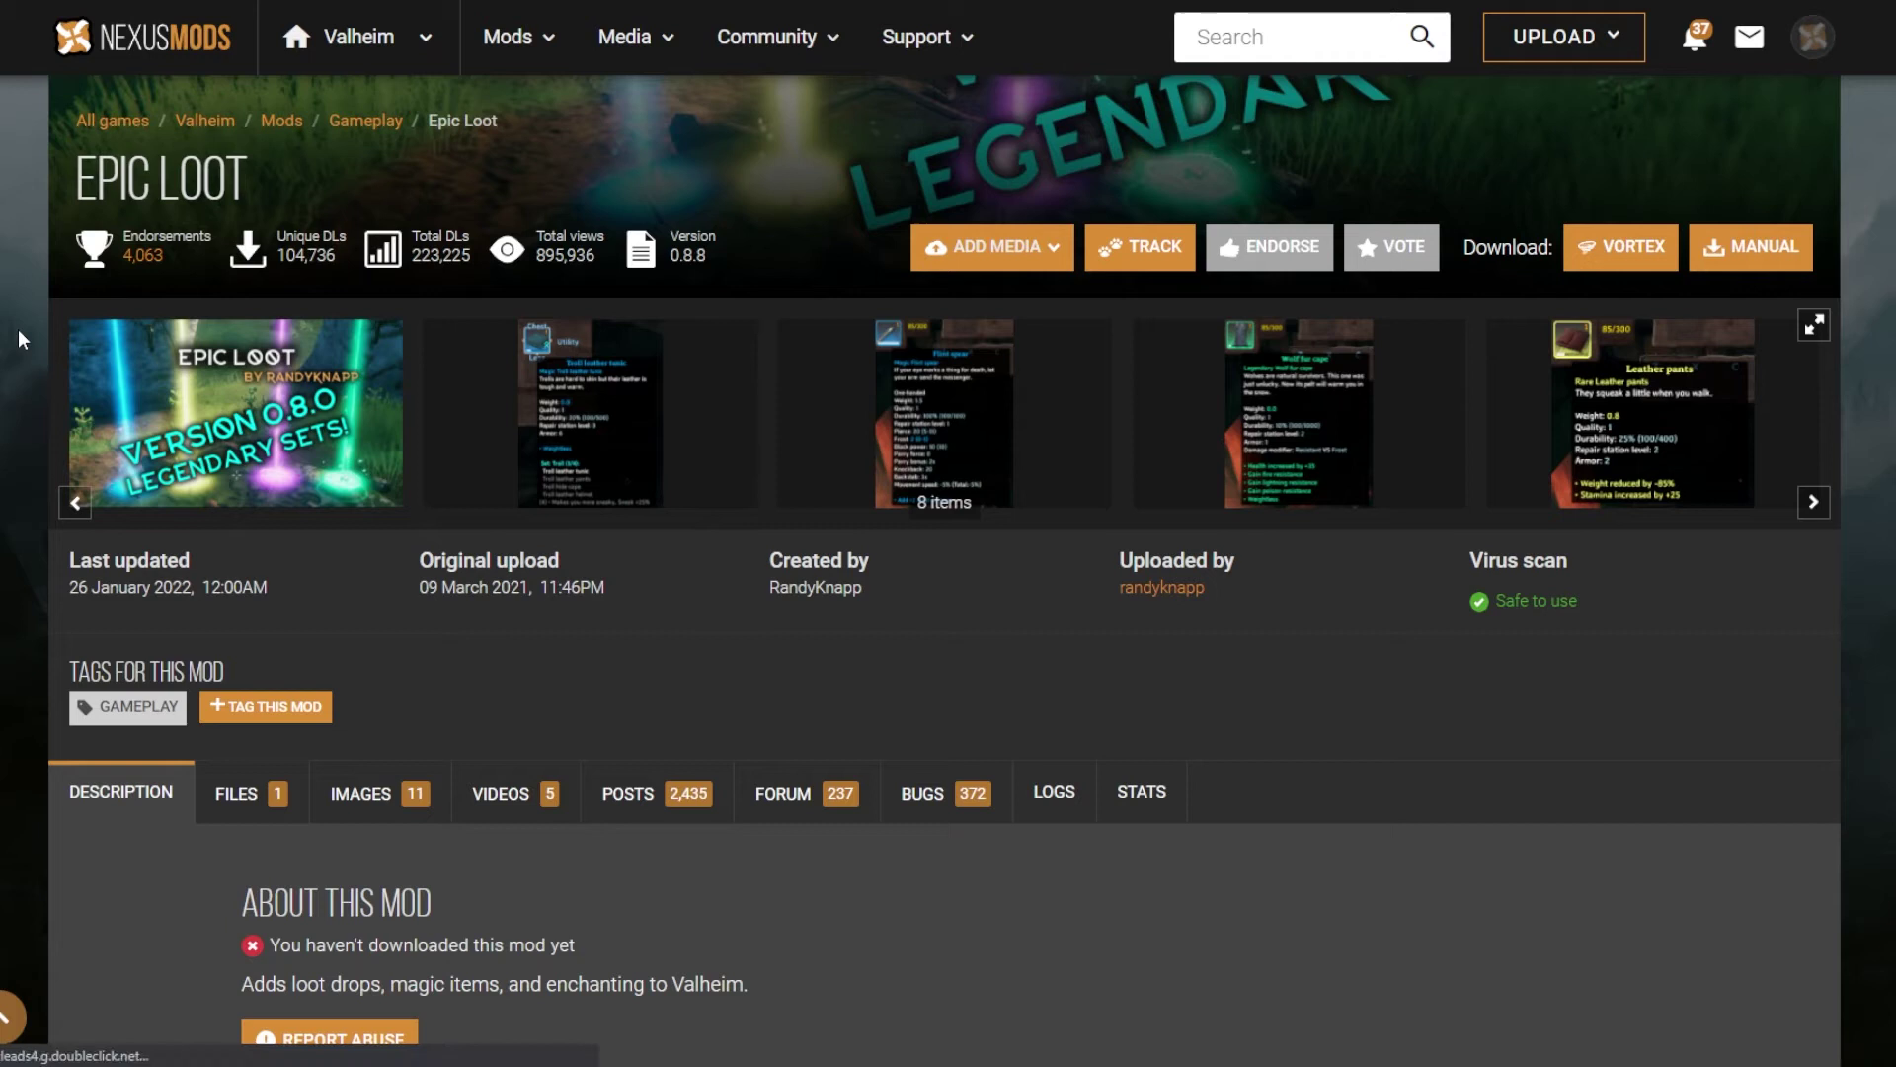
{"action": "scroll", "coordinate": [18, 329], "scroll_direction": "down", "scroll_amount": 1}
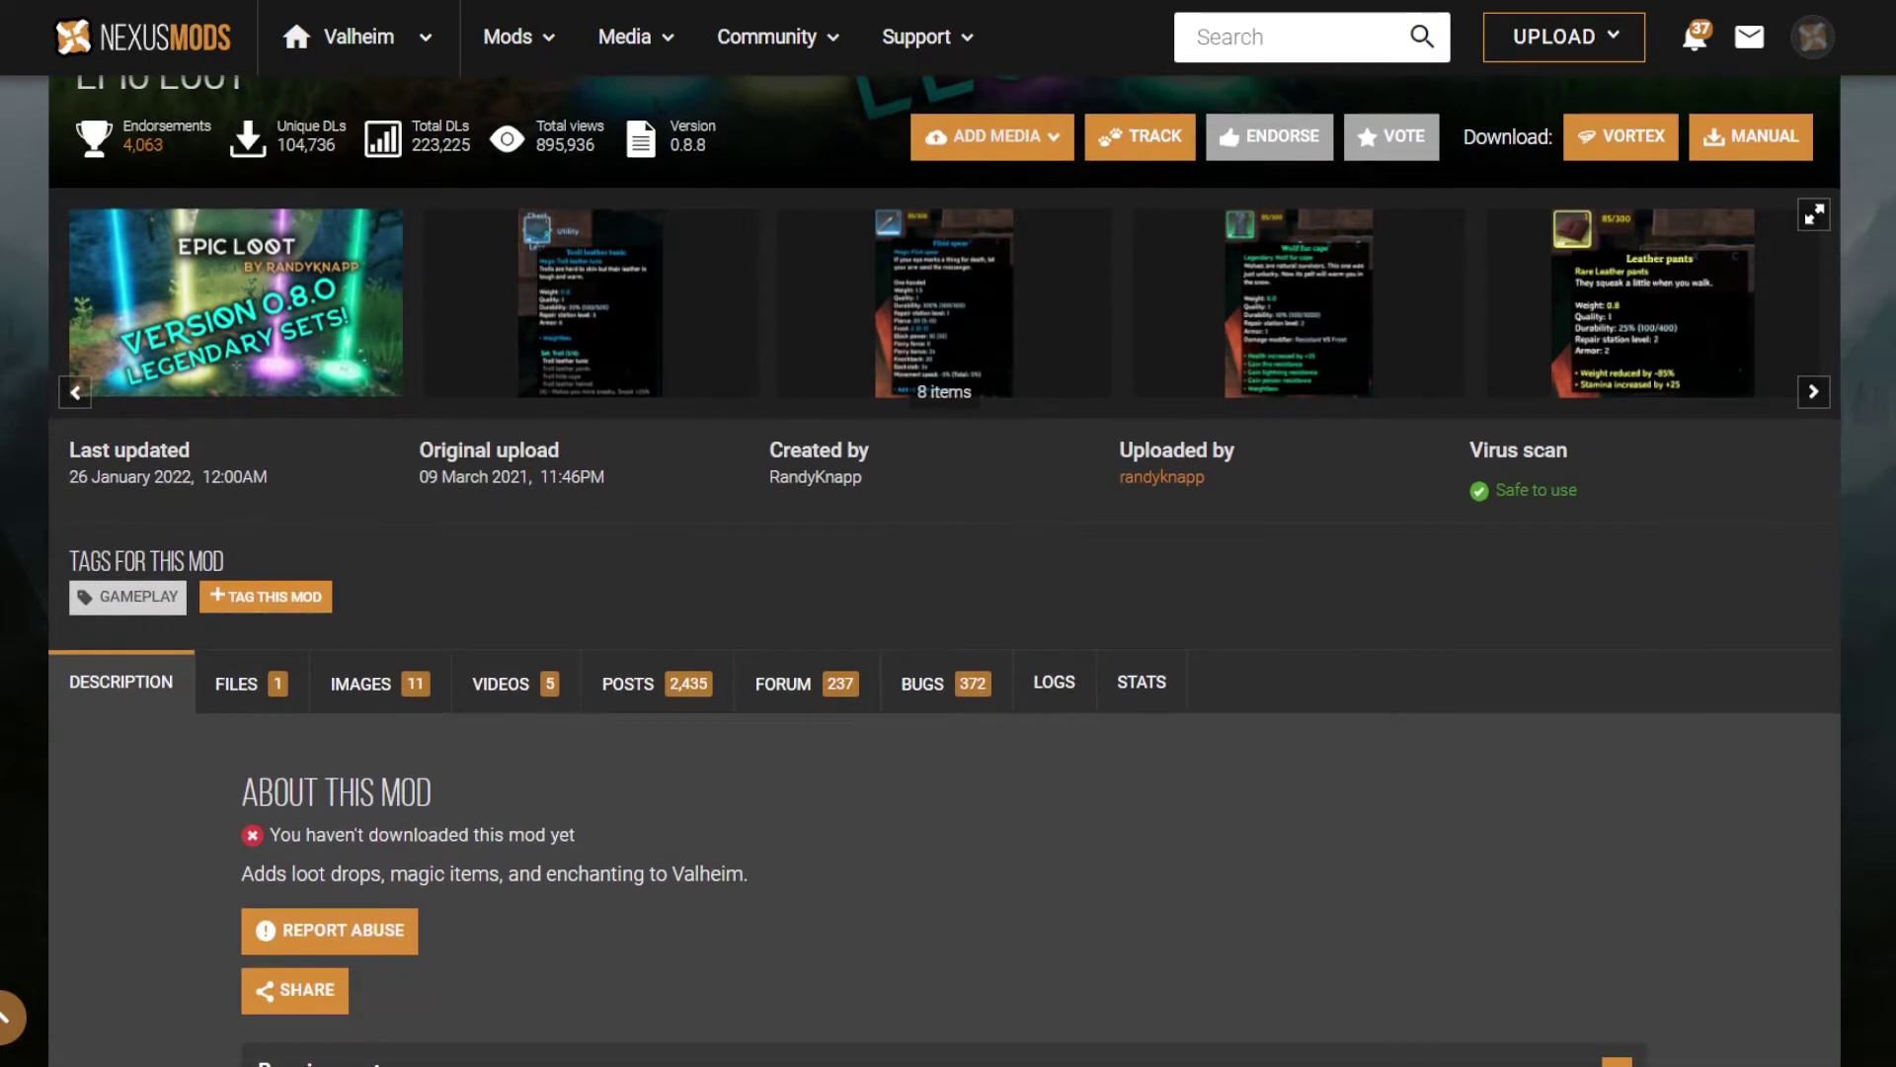
{"action": "scroll", "coordinate": [460, 175], "scroll_direction": "up", "scroll_amount": 1}
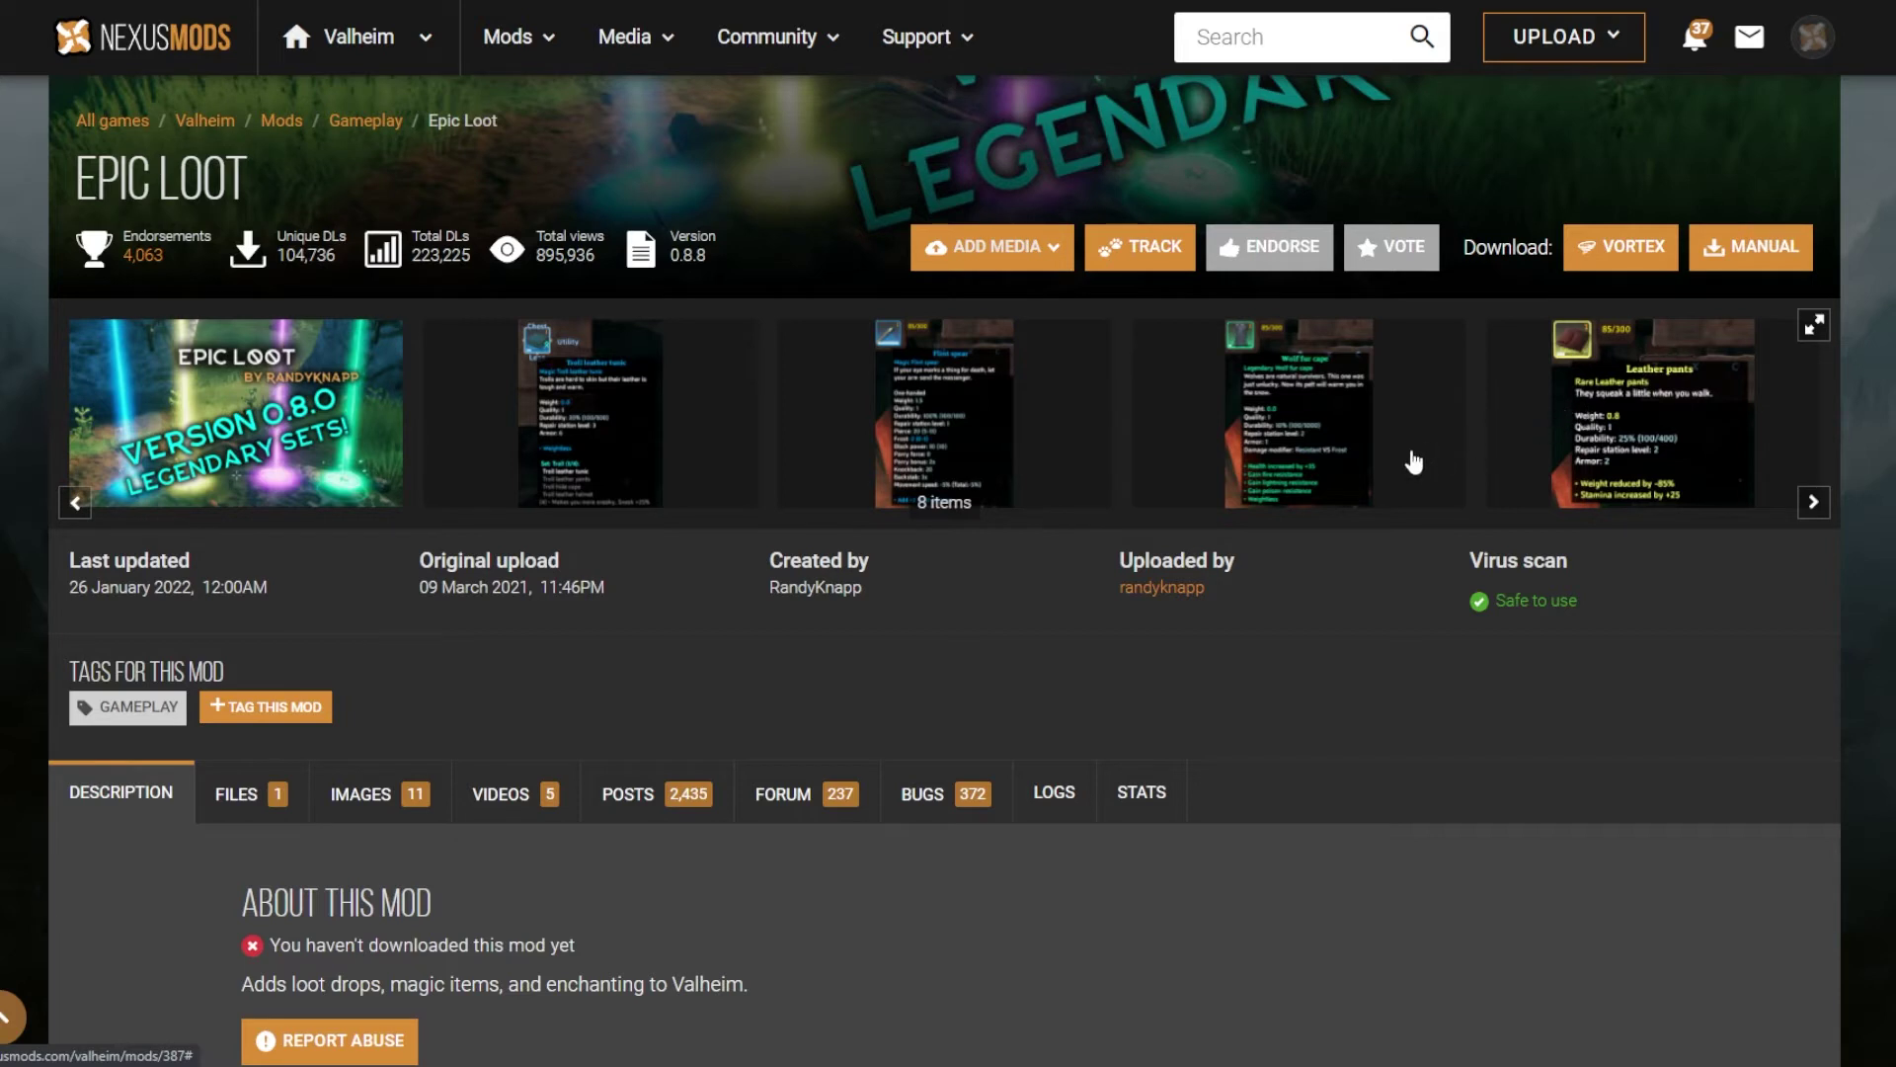
{"action": "scroll", "coordinate": [575, 695], "scroll_direction": "down", "scroll_amount": 1}
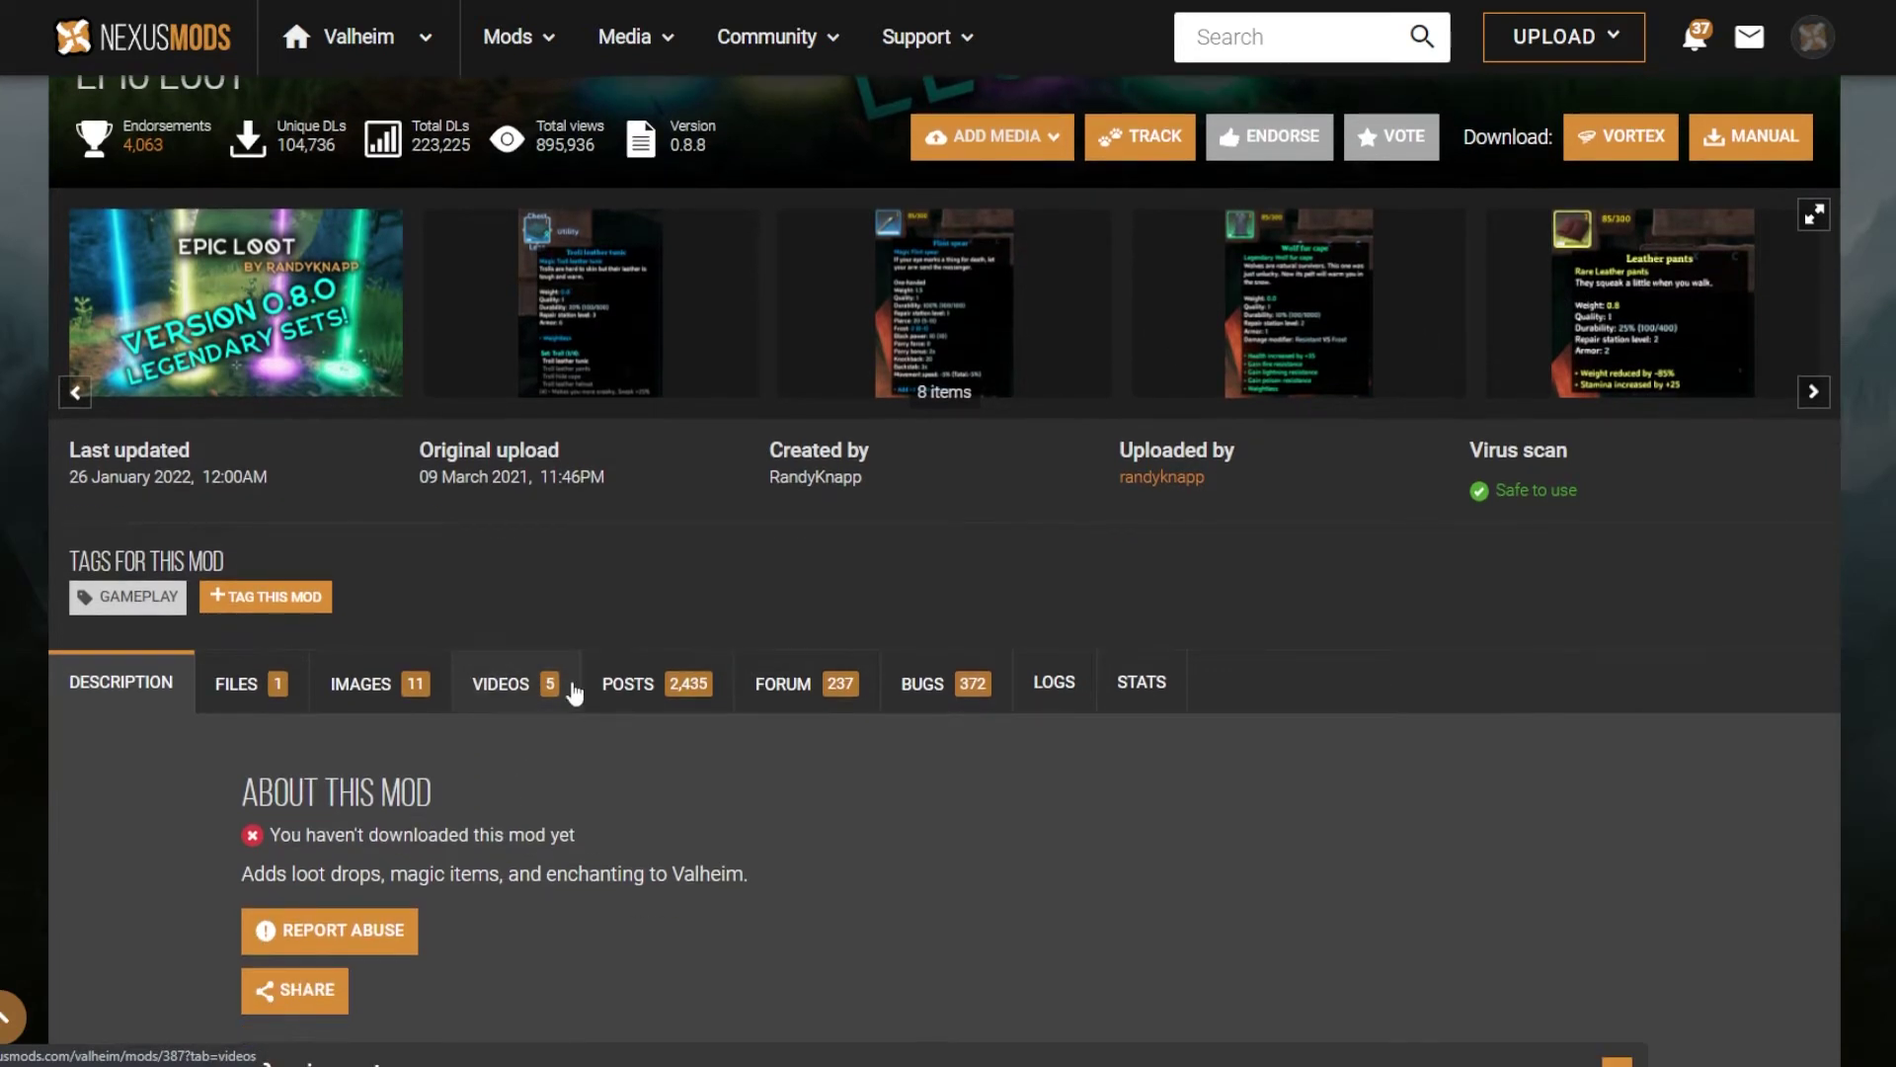
{"action": "scroll", "coordinate": [575, 695], "scroll_direction": "down", "scroll_amount": 1}
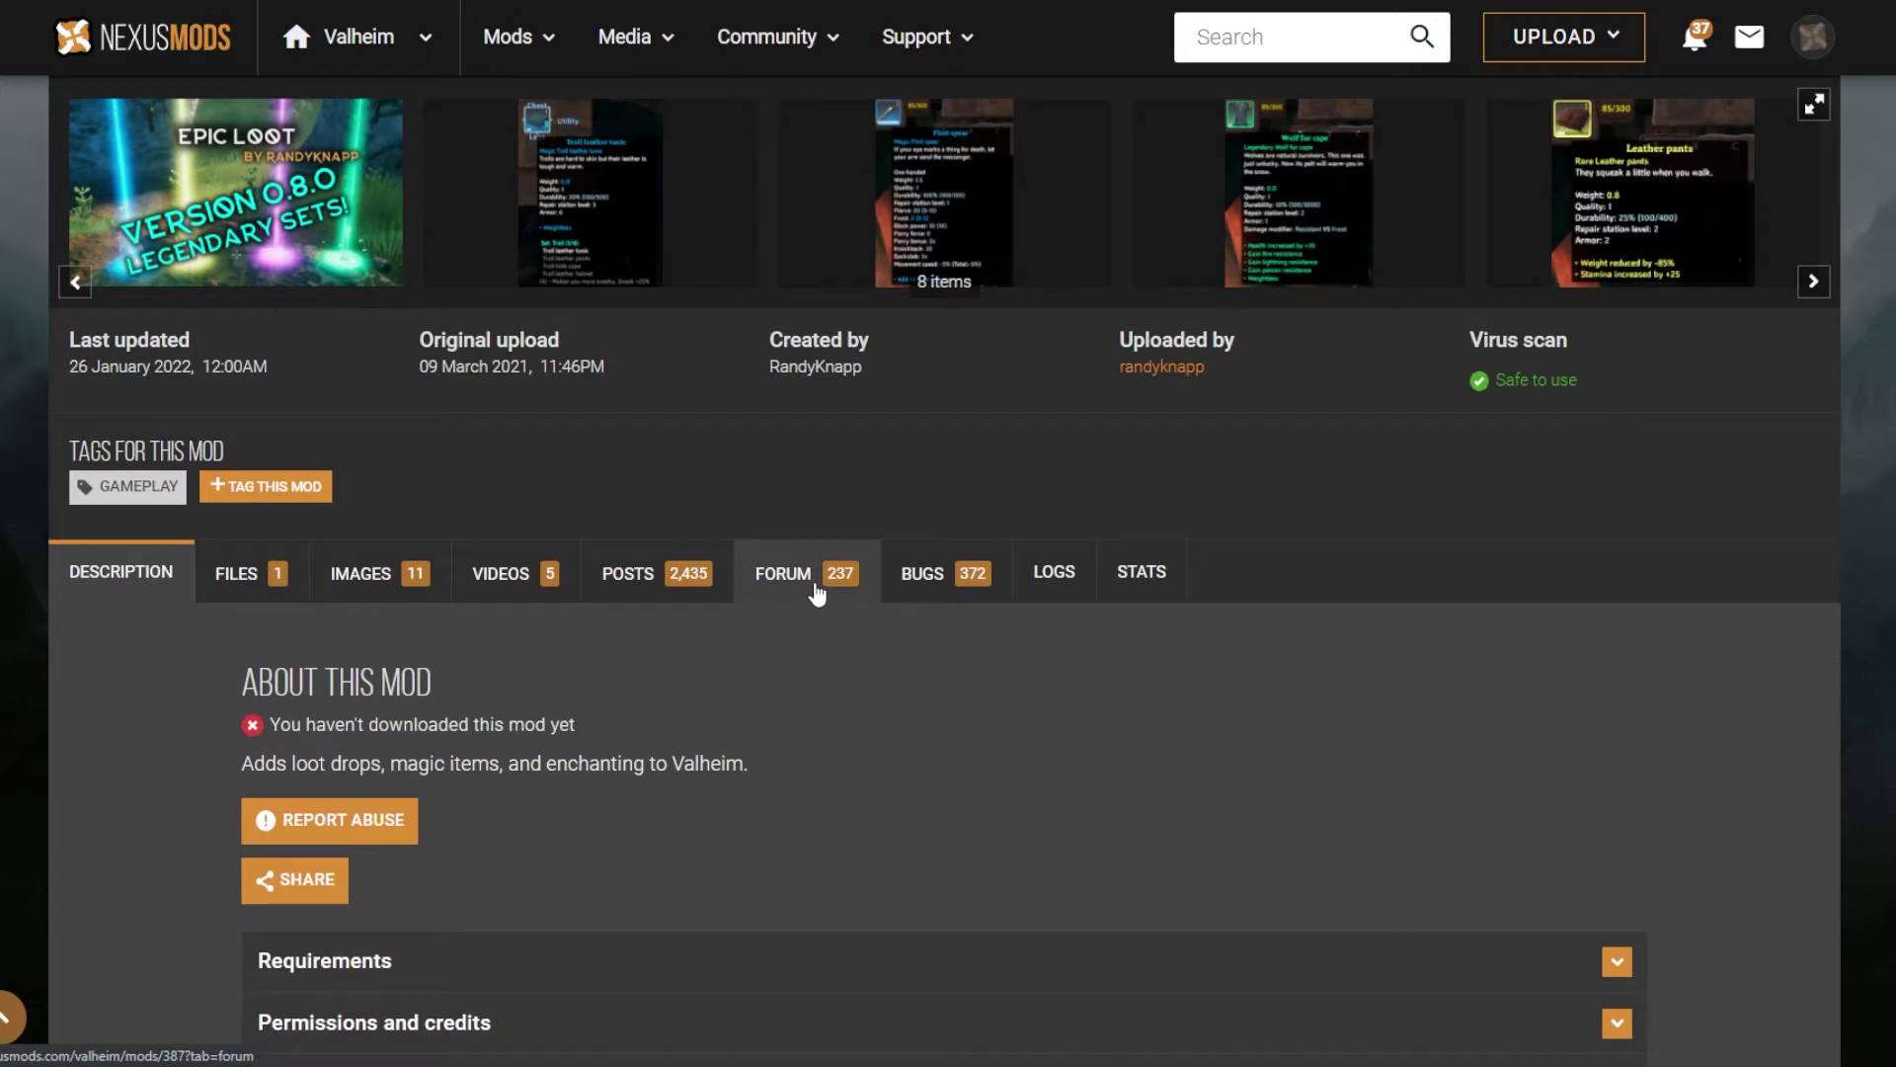
{"action": "scroll", "coordinate": [816, 593], "scroll_direction": "up", "scroll_amount": 2}
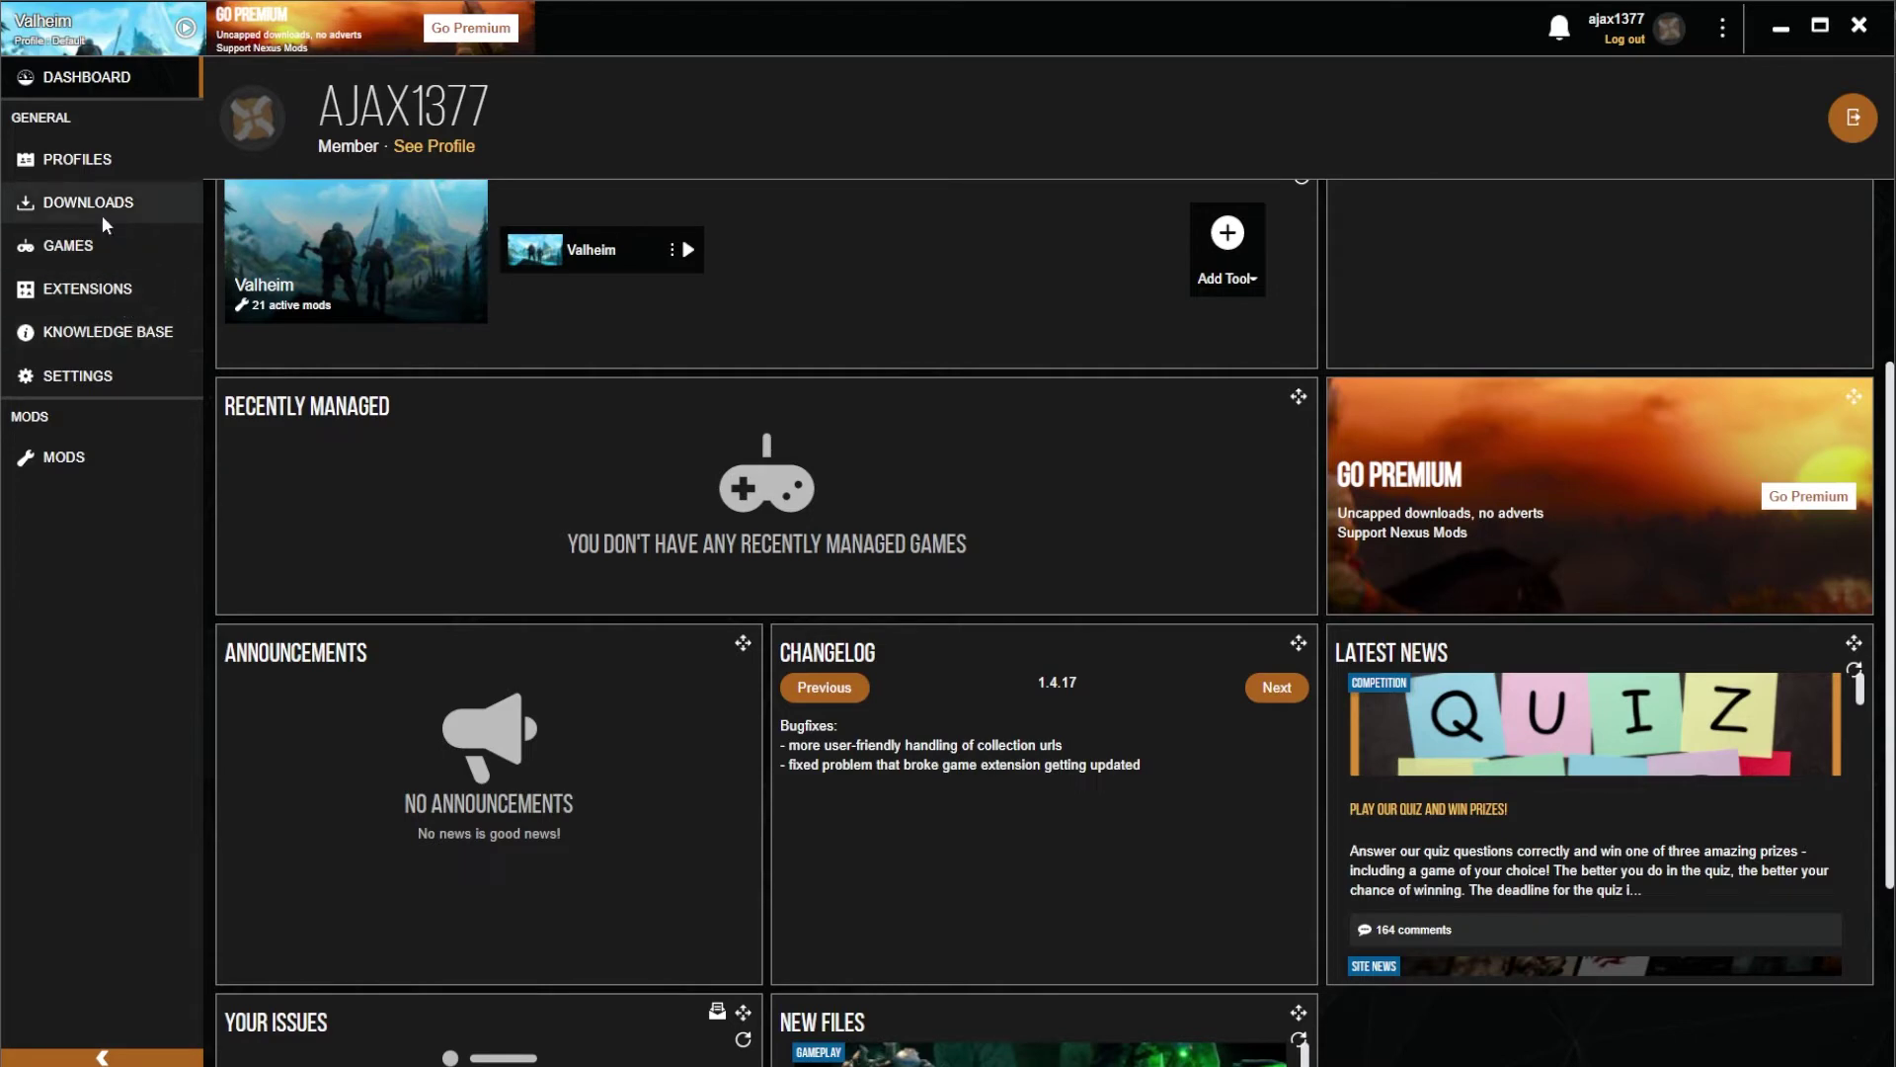
In Vortex, install Valheim Build Camera.zip from the mod list, enable it and allow elevation for the deployment.
{"action": "left_click", "coordinate": [79, 464]}
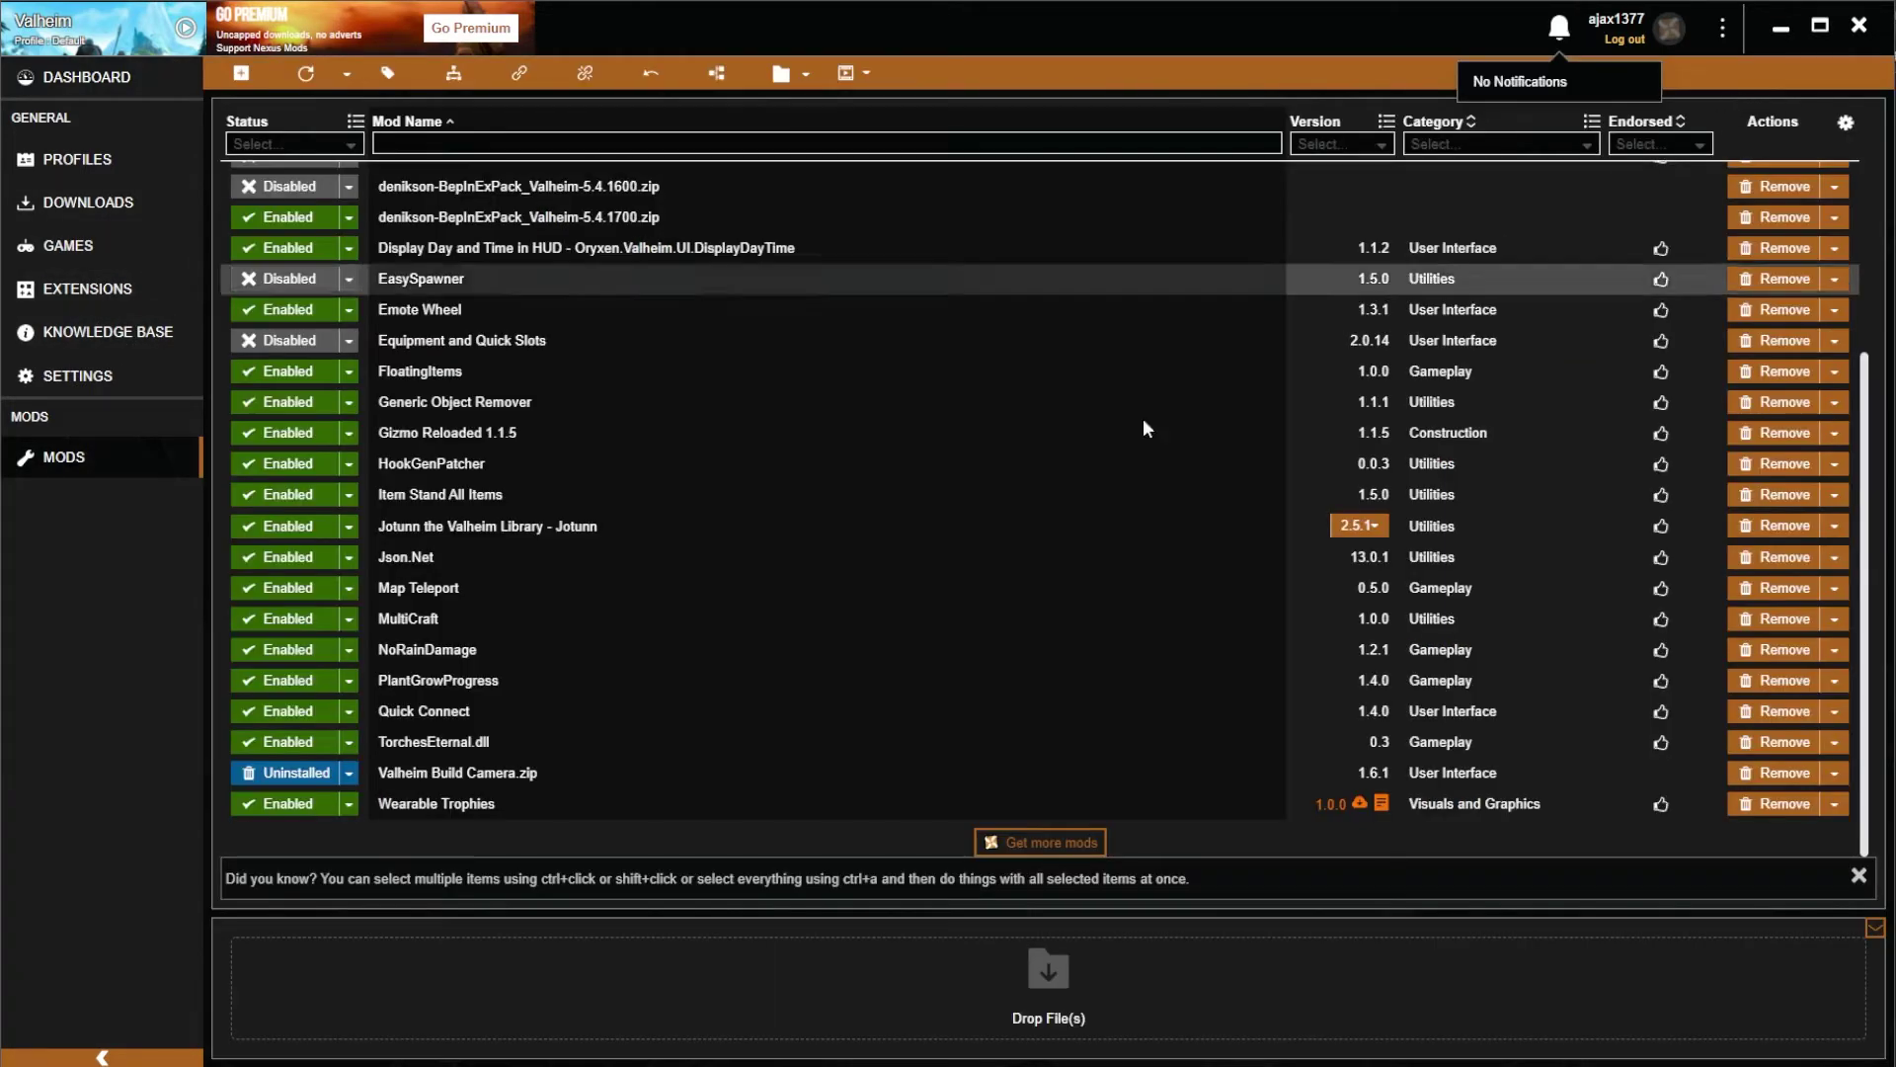
{"action": "left_click", "coordinate": [314, 777]}
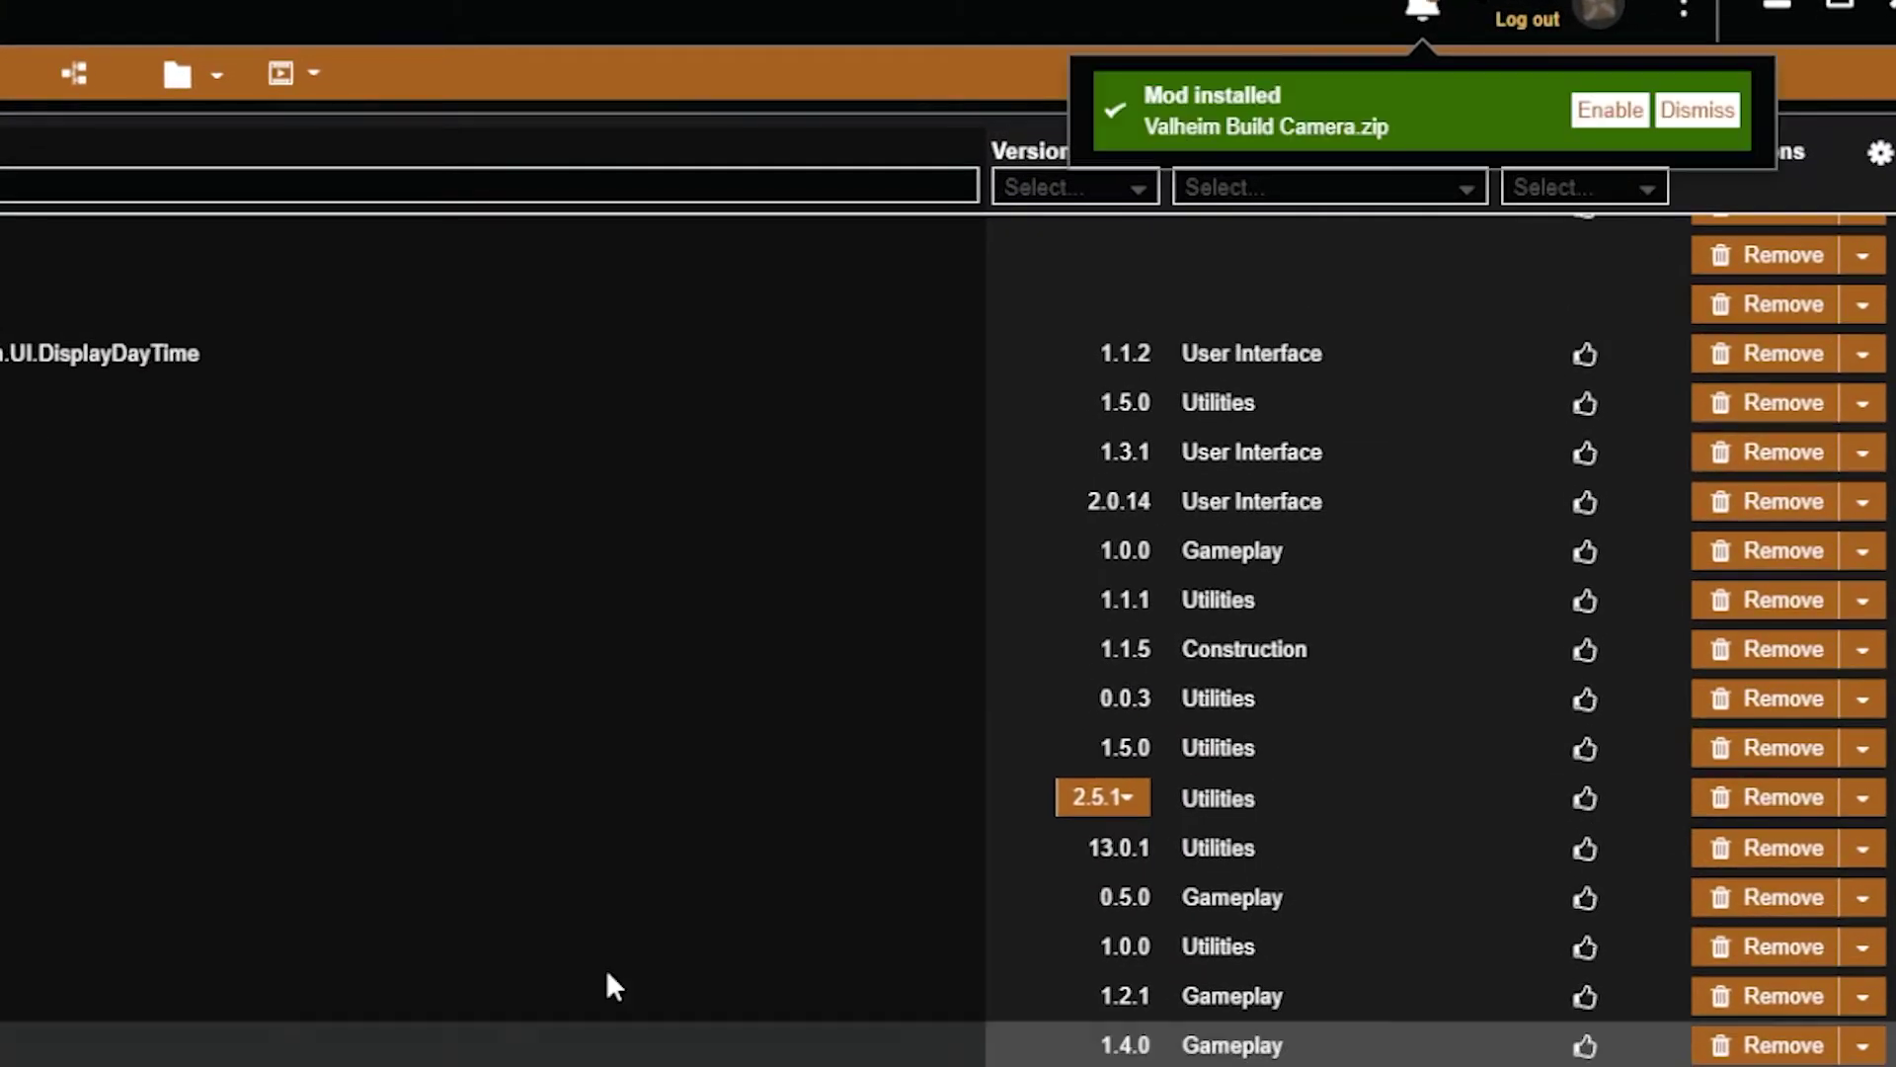
{"action": "left_click", "coordinate": [1603, 109]}
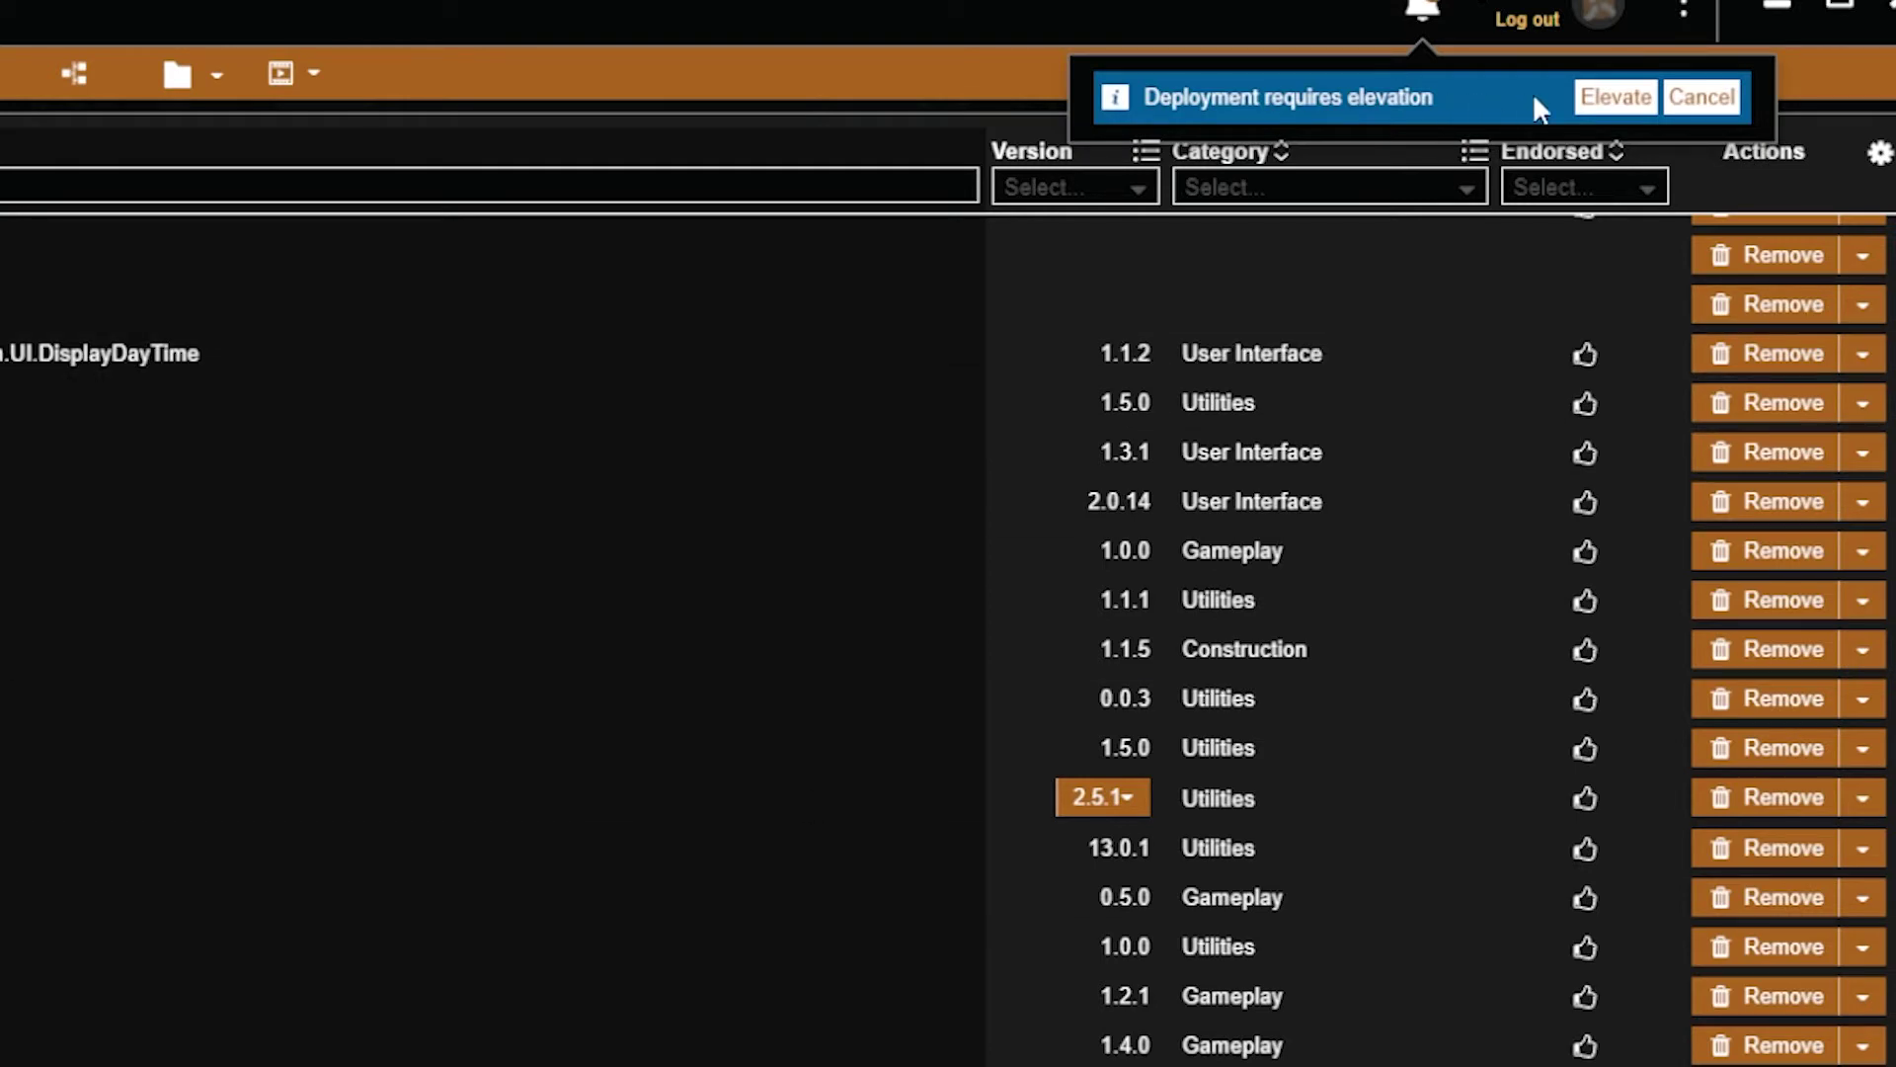
{"action": "left_click", "coordinate": [1610, 97]}
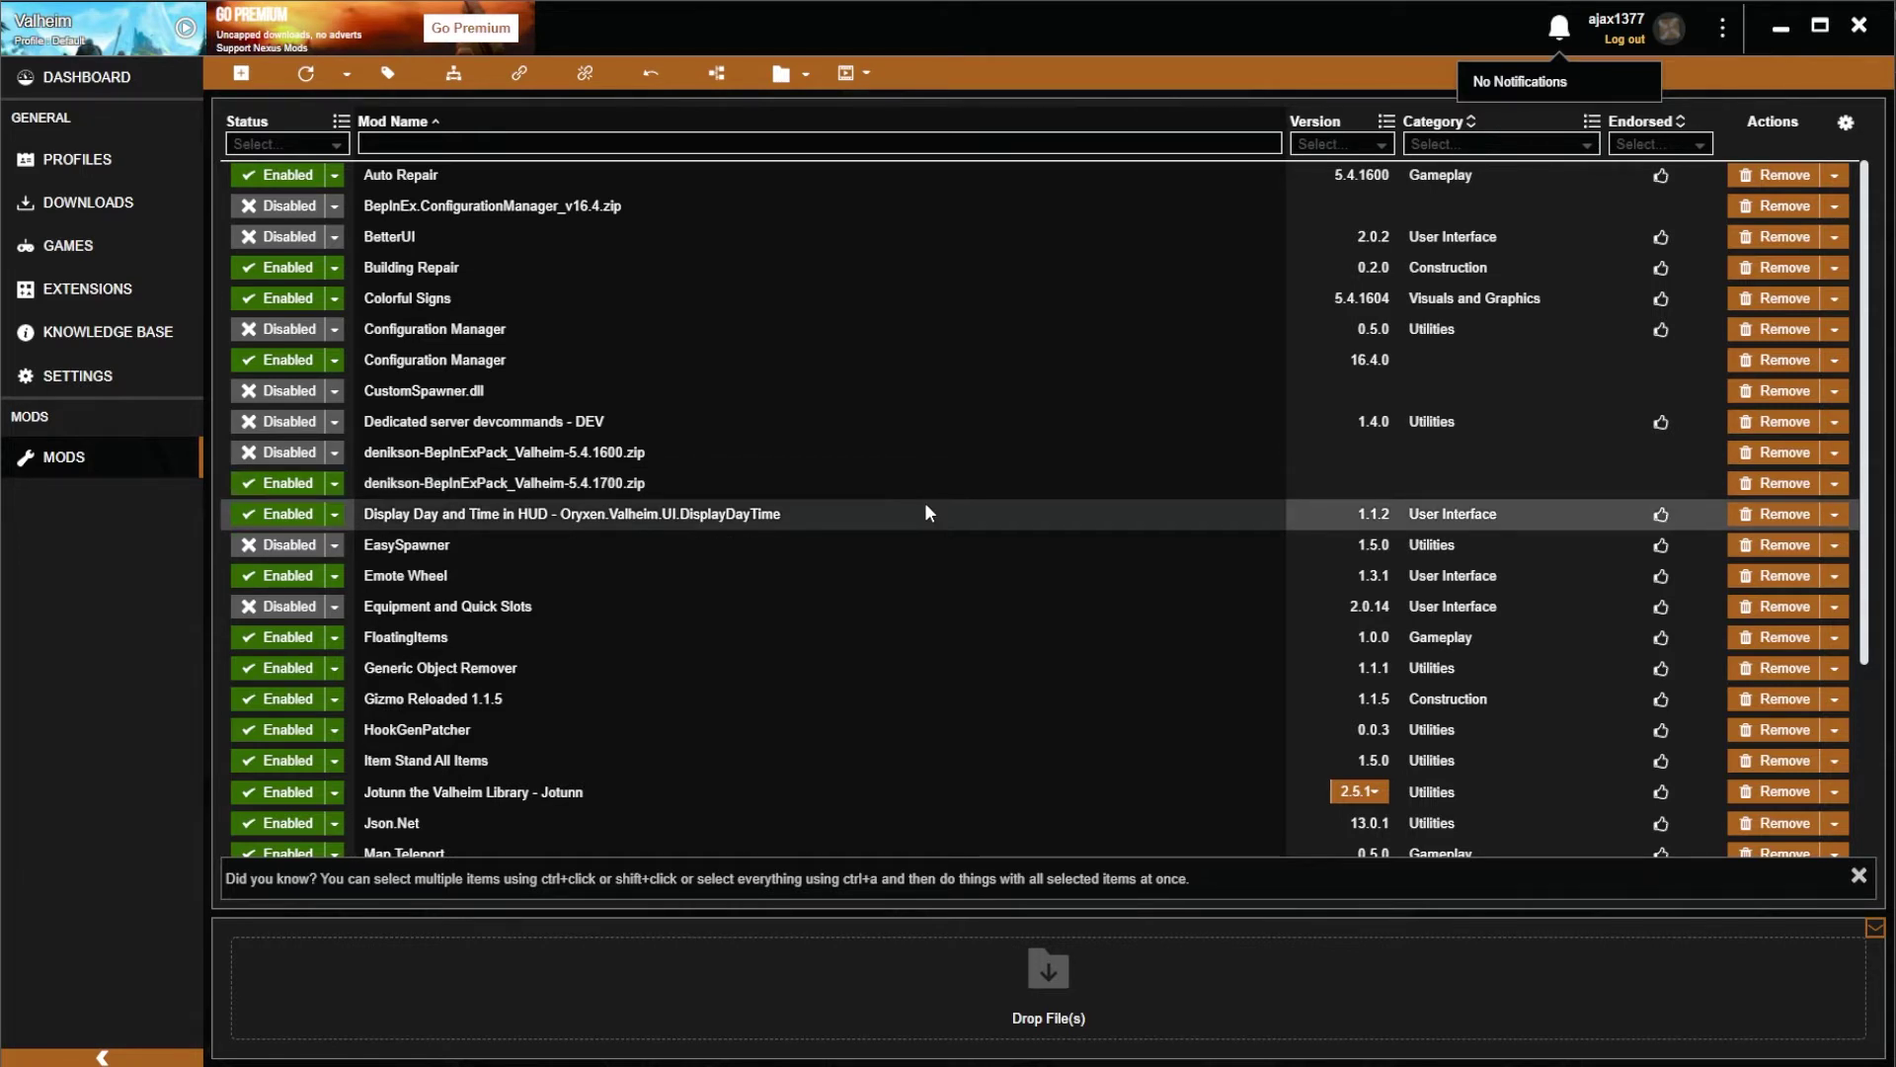
Look through the installed Valheim mods with their enabled status, versions and categories.
{"action": "scroll", "coordinate": [1332, 642], "scroll_direction": "down", "scroll_amount": 3}
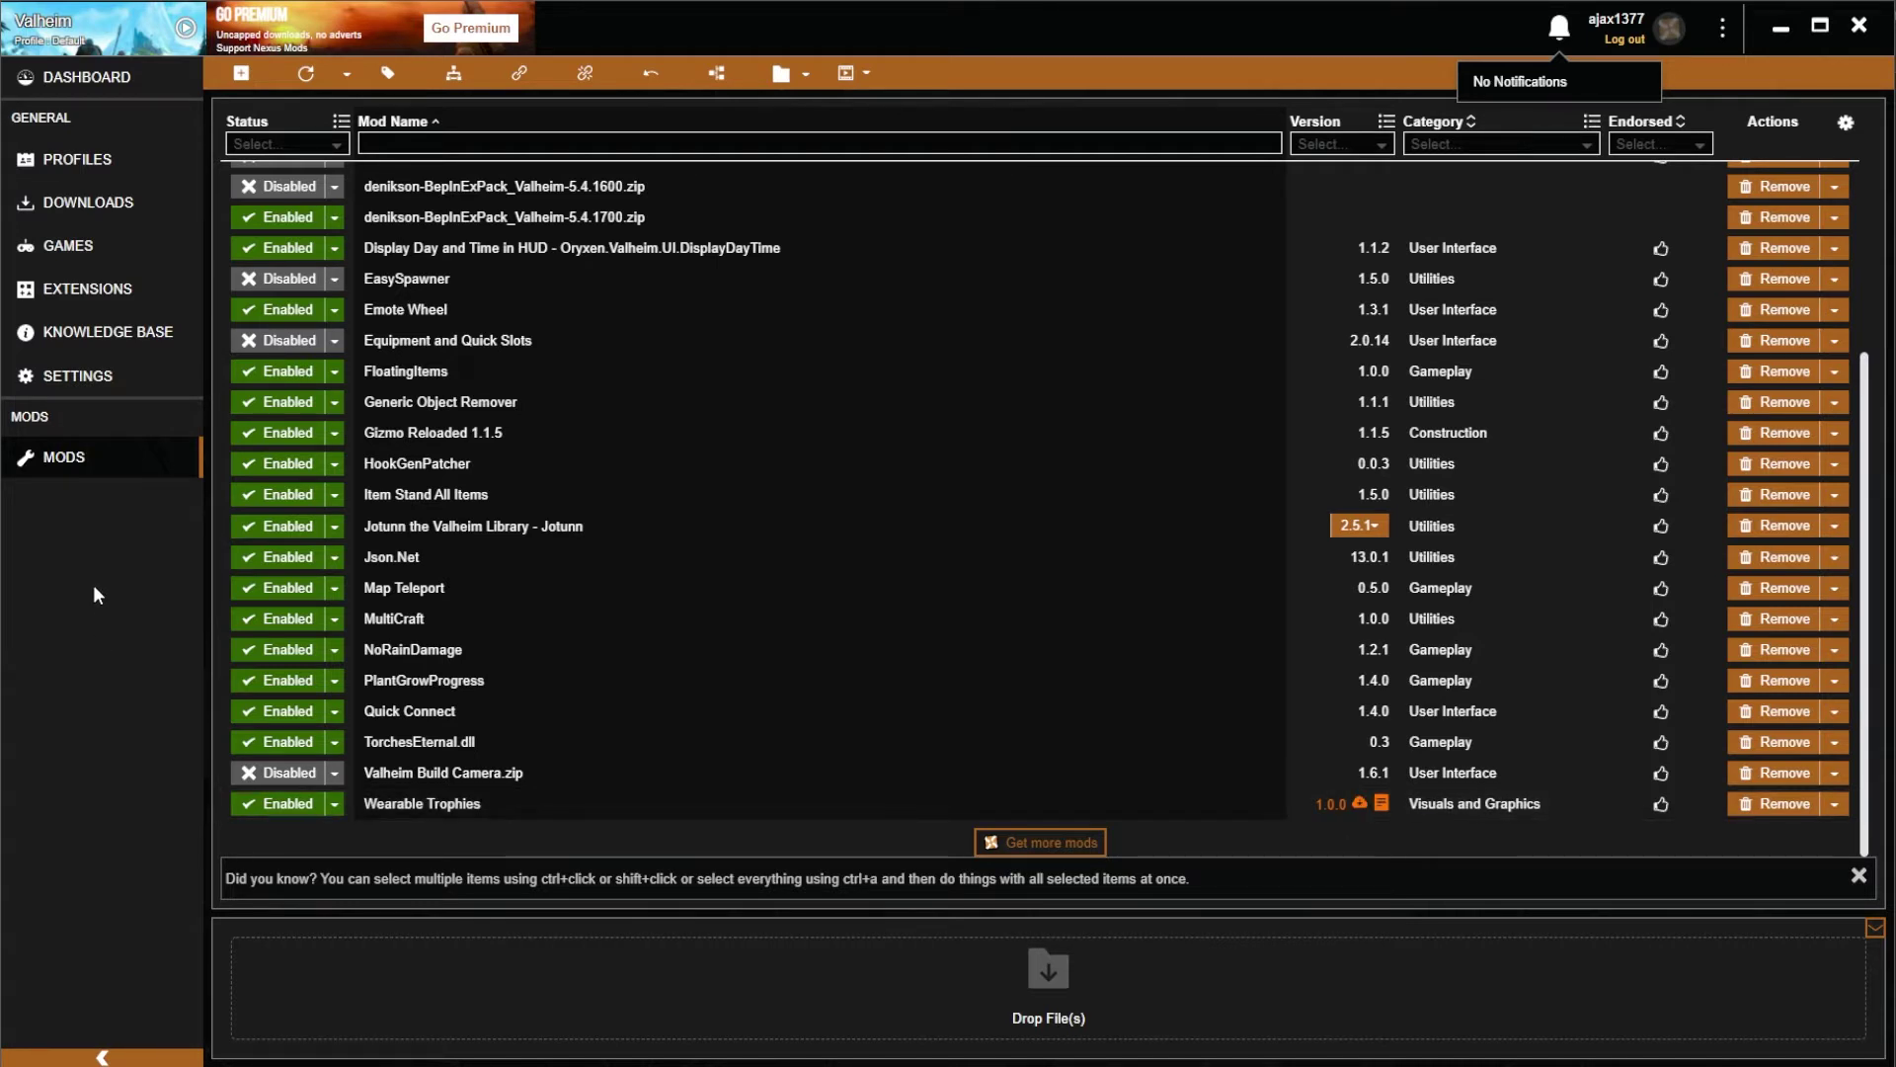
{"action": "scroll", "coordinate": [373, 438], "scroll_direction": "up", "scroll_amount": 3}
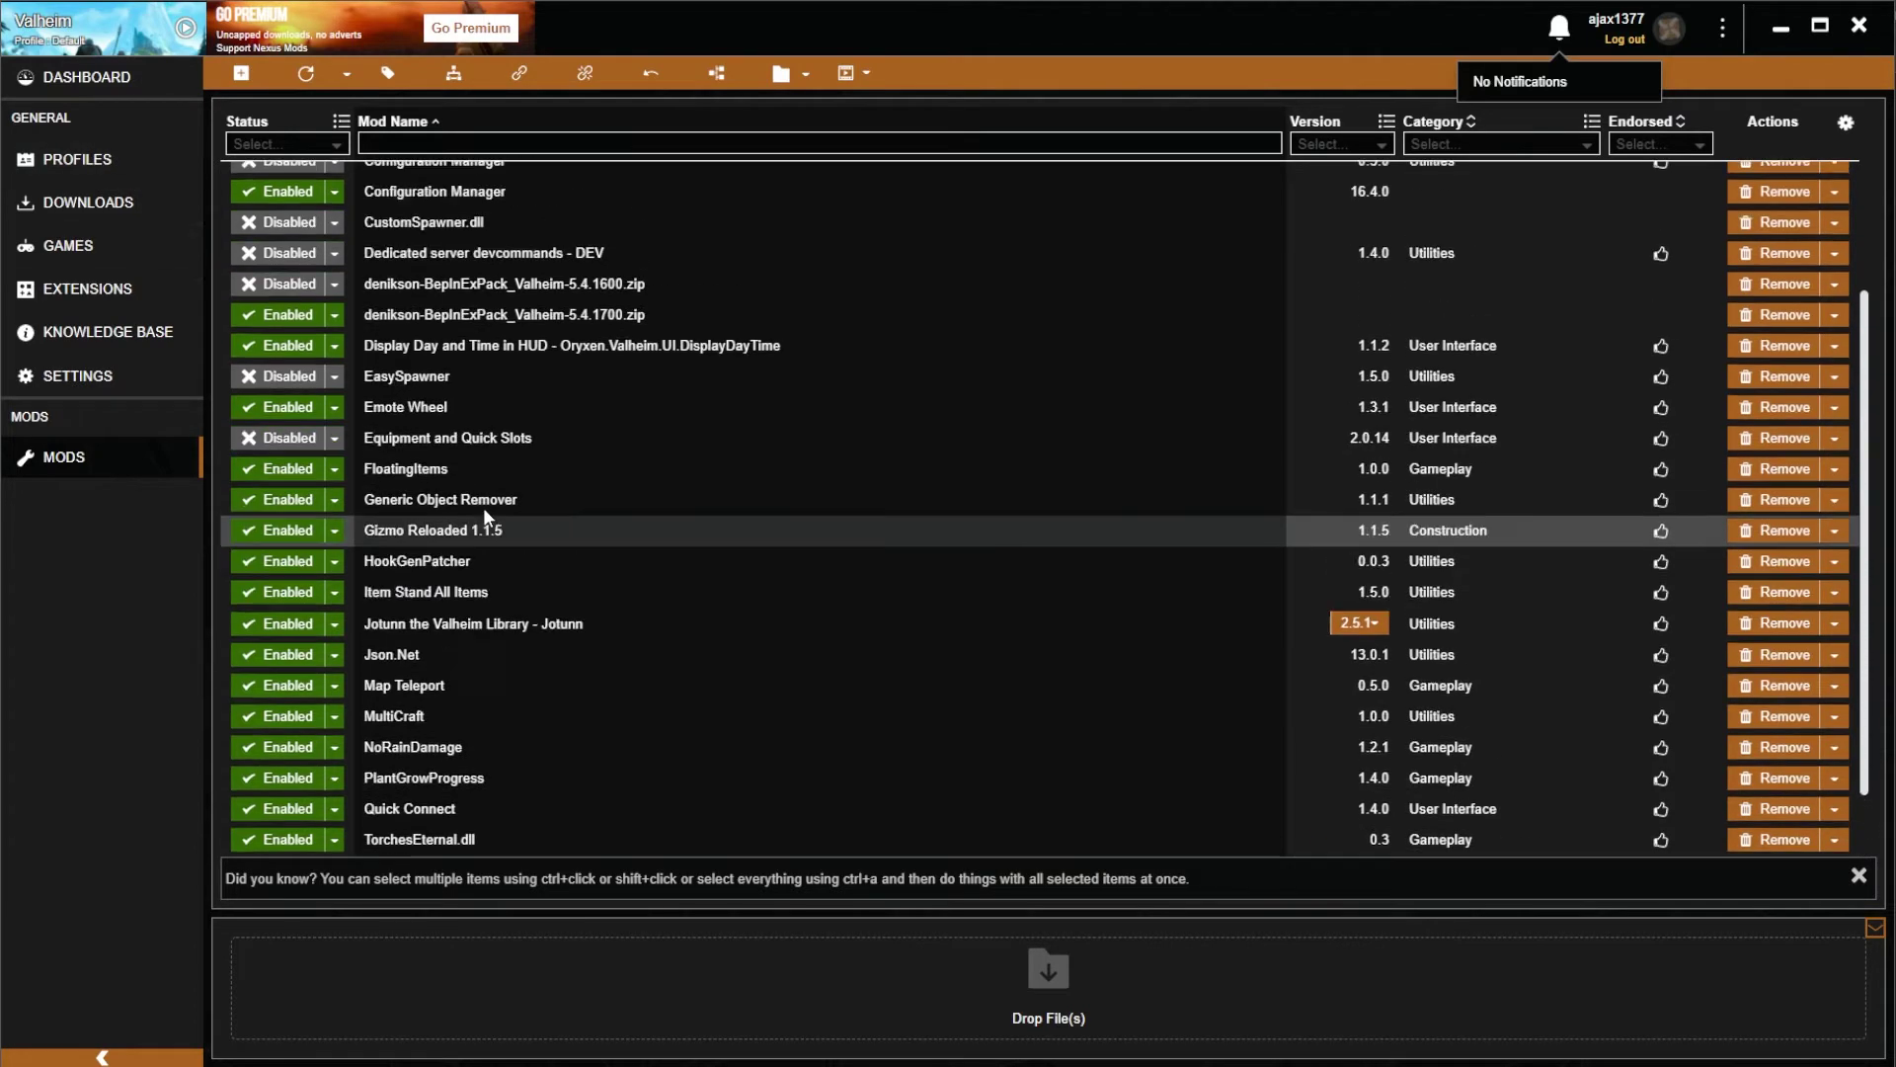
{"action": "scroll", "coordinate": [374, 438], "scroll_direction": "down", "scroll_amount": 1}
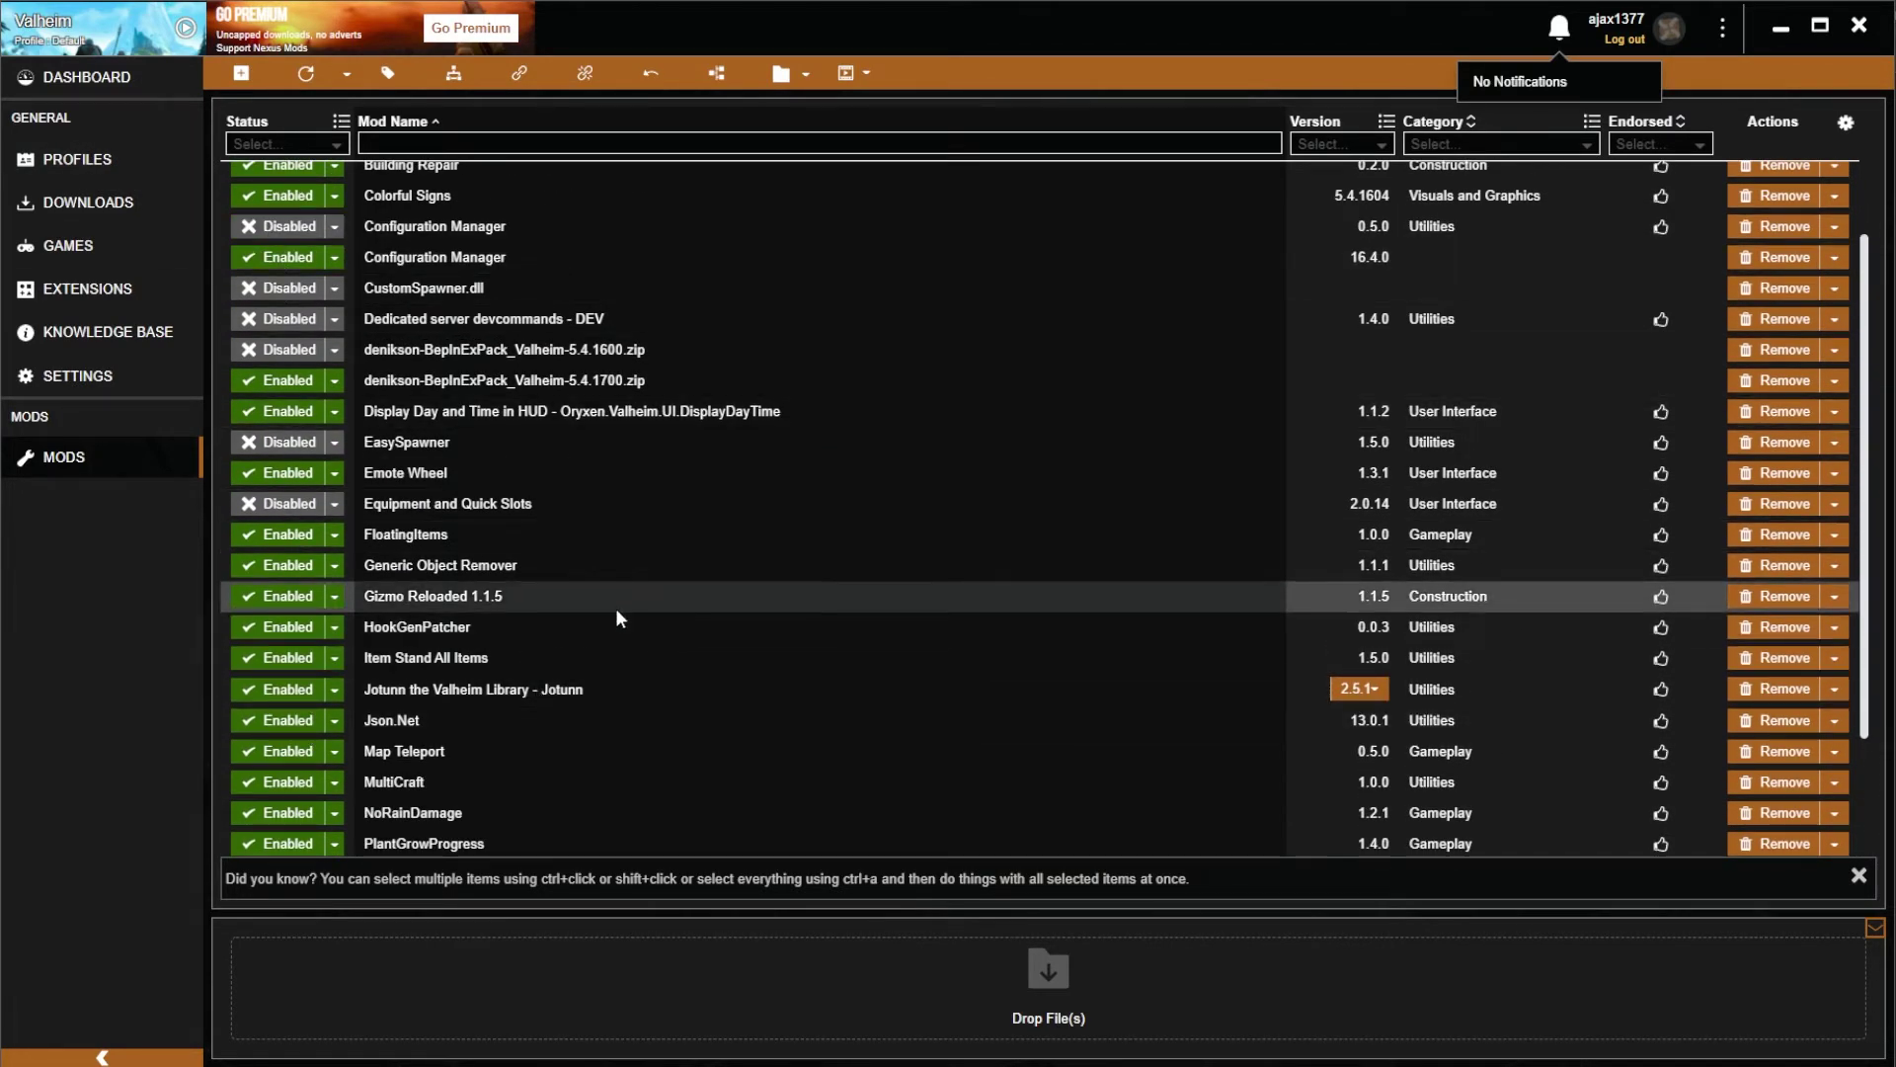
View the Valheim profiles and the interface settings, including the profile management and automation options.
{"action": "left_click", "coordinate": [85, 163]}
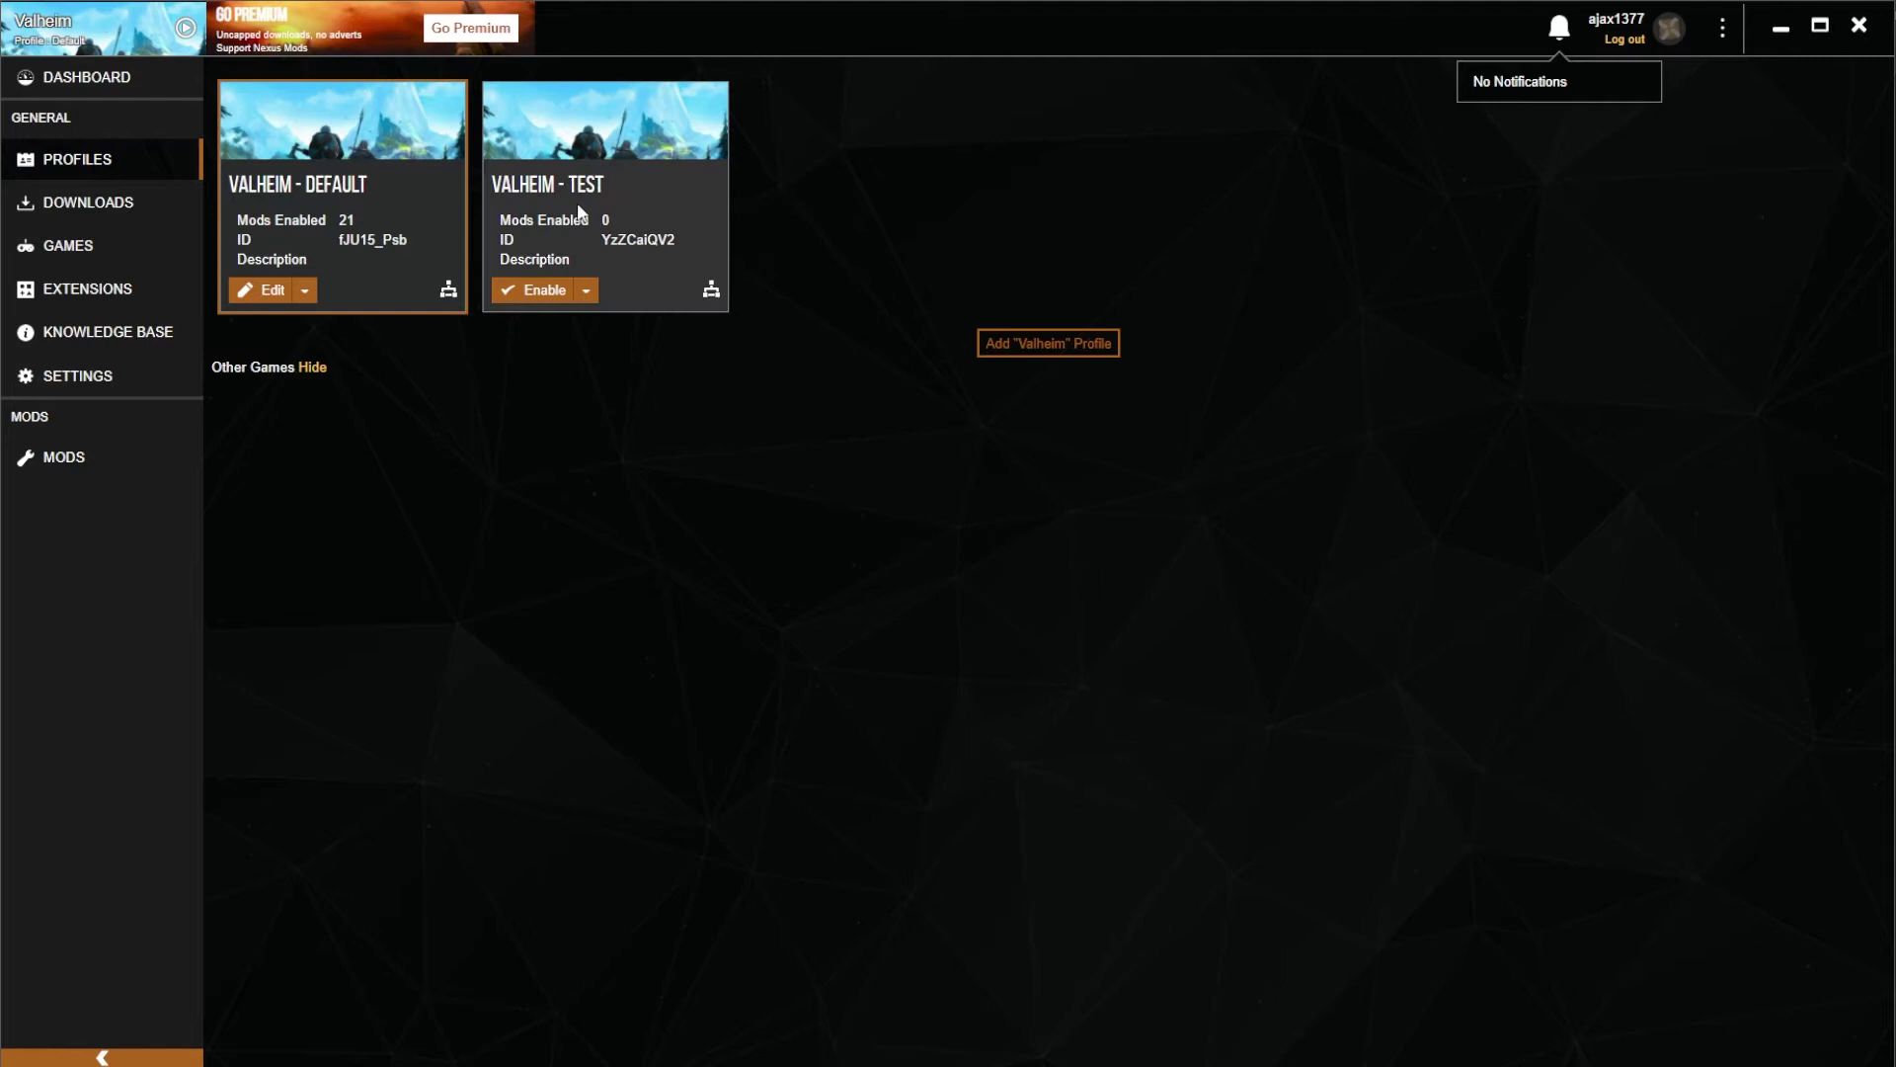
{"action": "left_click", "coordinate": [67, 377]}
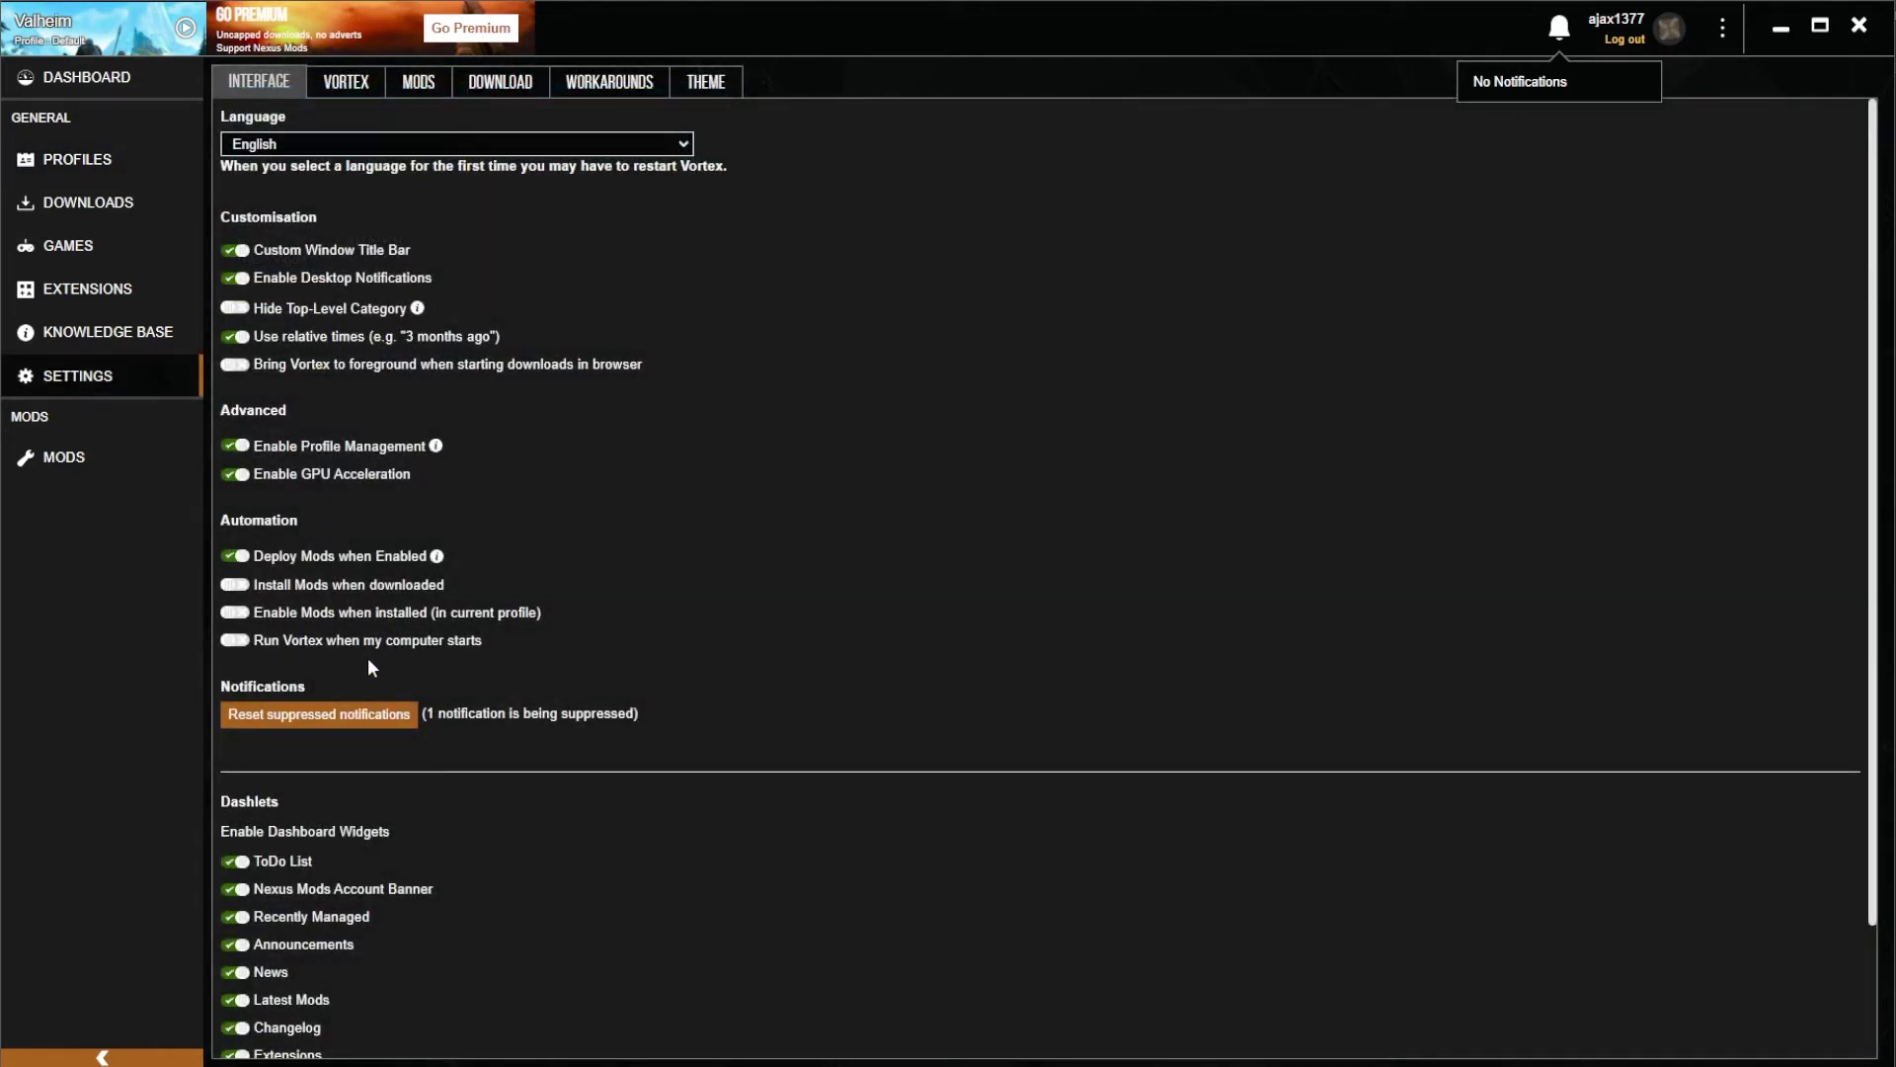
{"action": "scroll", "coordinate": [335, 534], "scroll_direction": "down", "scroll_amount": 1}
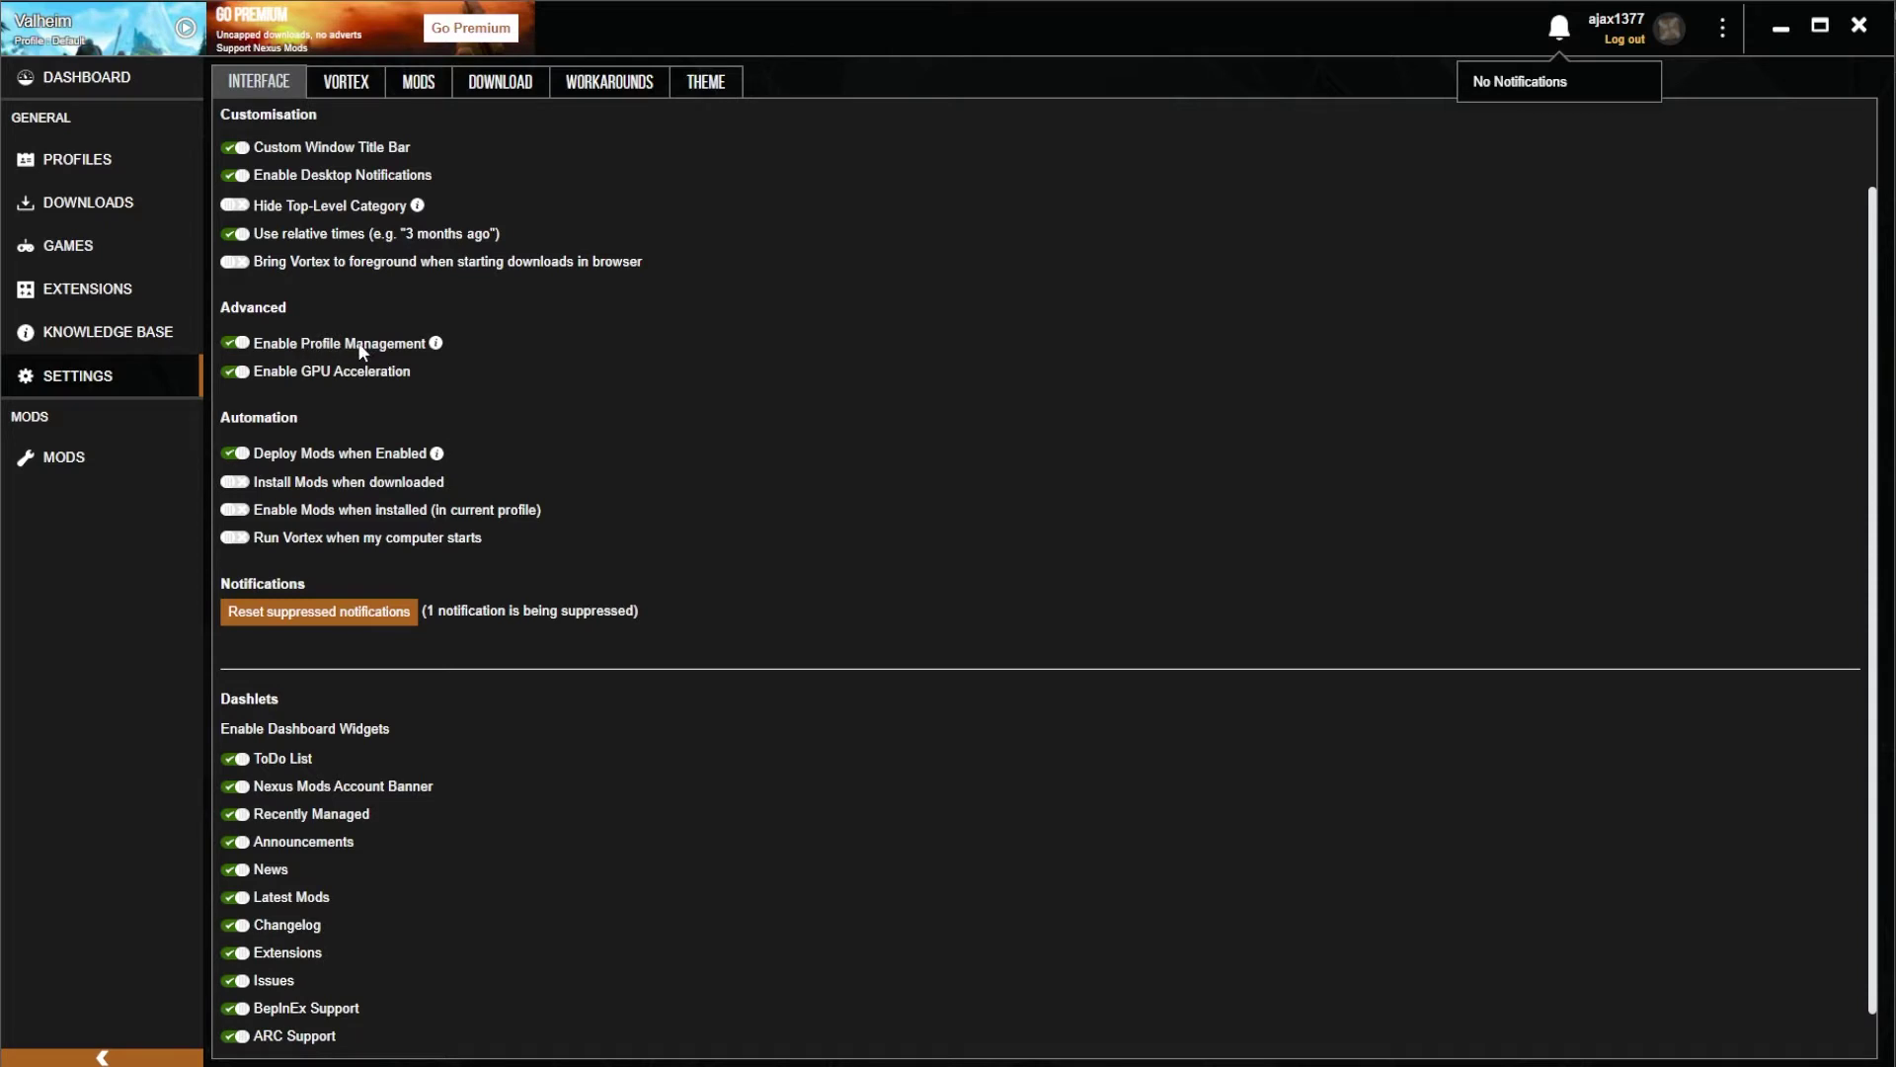
{"action": "scroll", "coordinate": [360, 351], "scroll_direction": "up", "scroll_amount": 1}
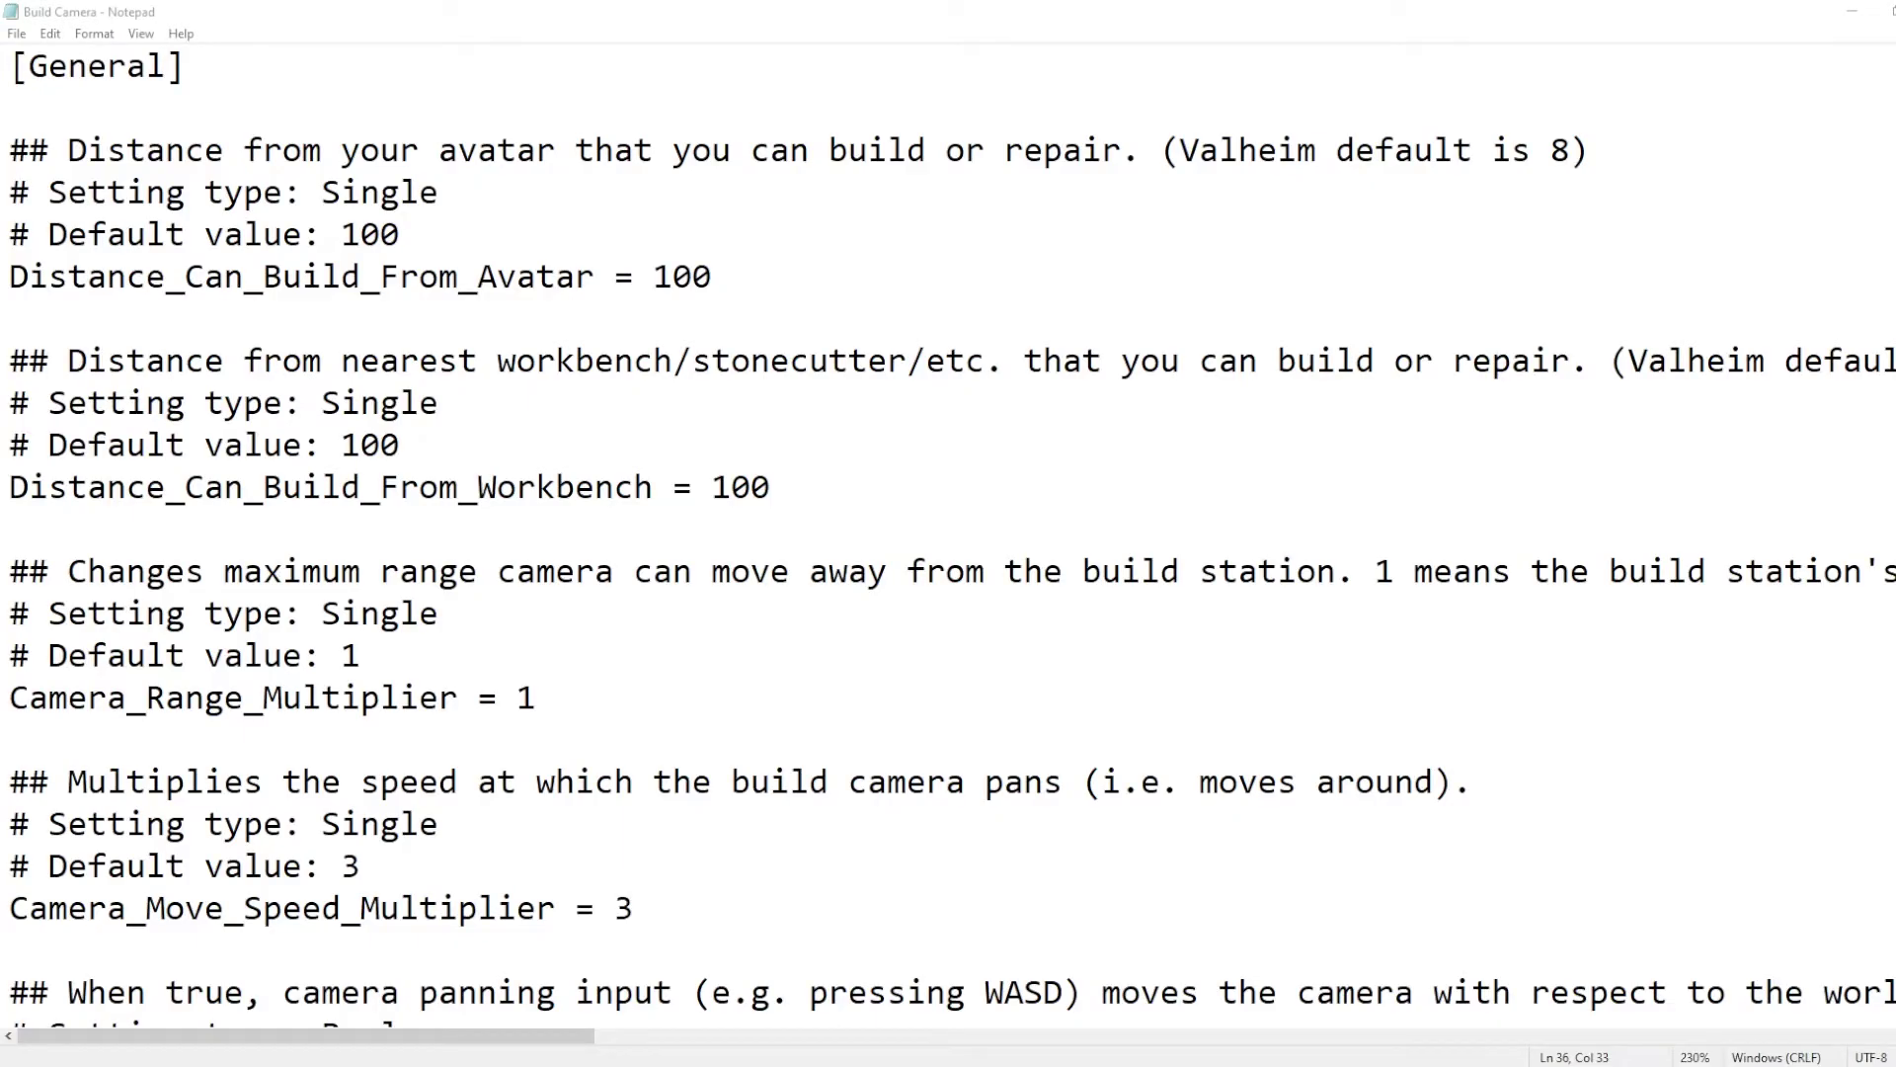
In the Build Camera config file in Notepad, set Distance_Can_Build_From_Avatar to 50.
{"action": "left_click", "coordinate": [696, 282]}
{"action": "key", "text": "Left"}
{"action": "key", "text": "Left"}
{"action": "key", "text": "BackSpace"}
{"action": "type", "text": "5"}
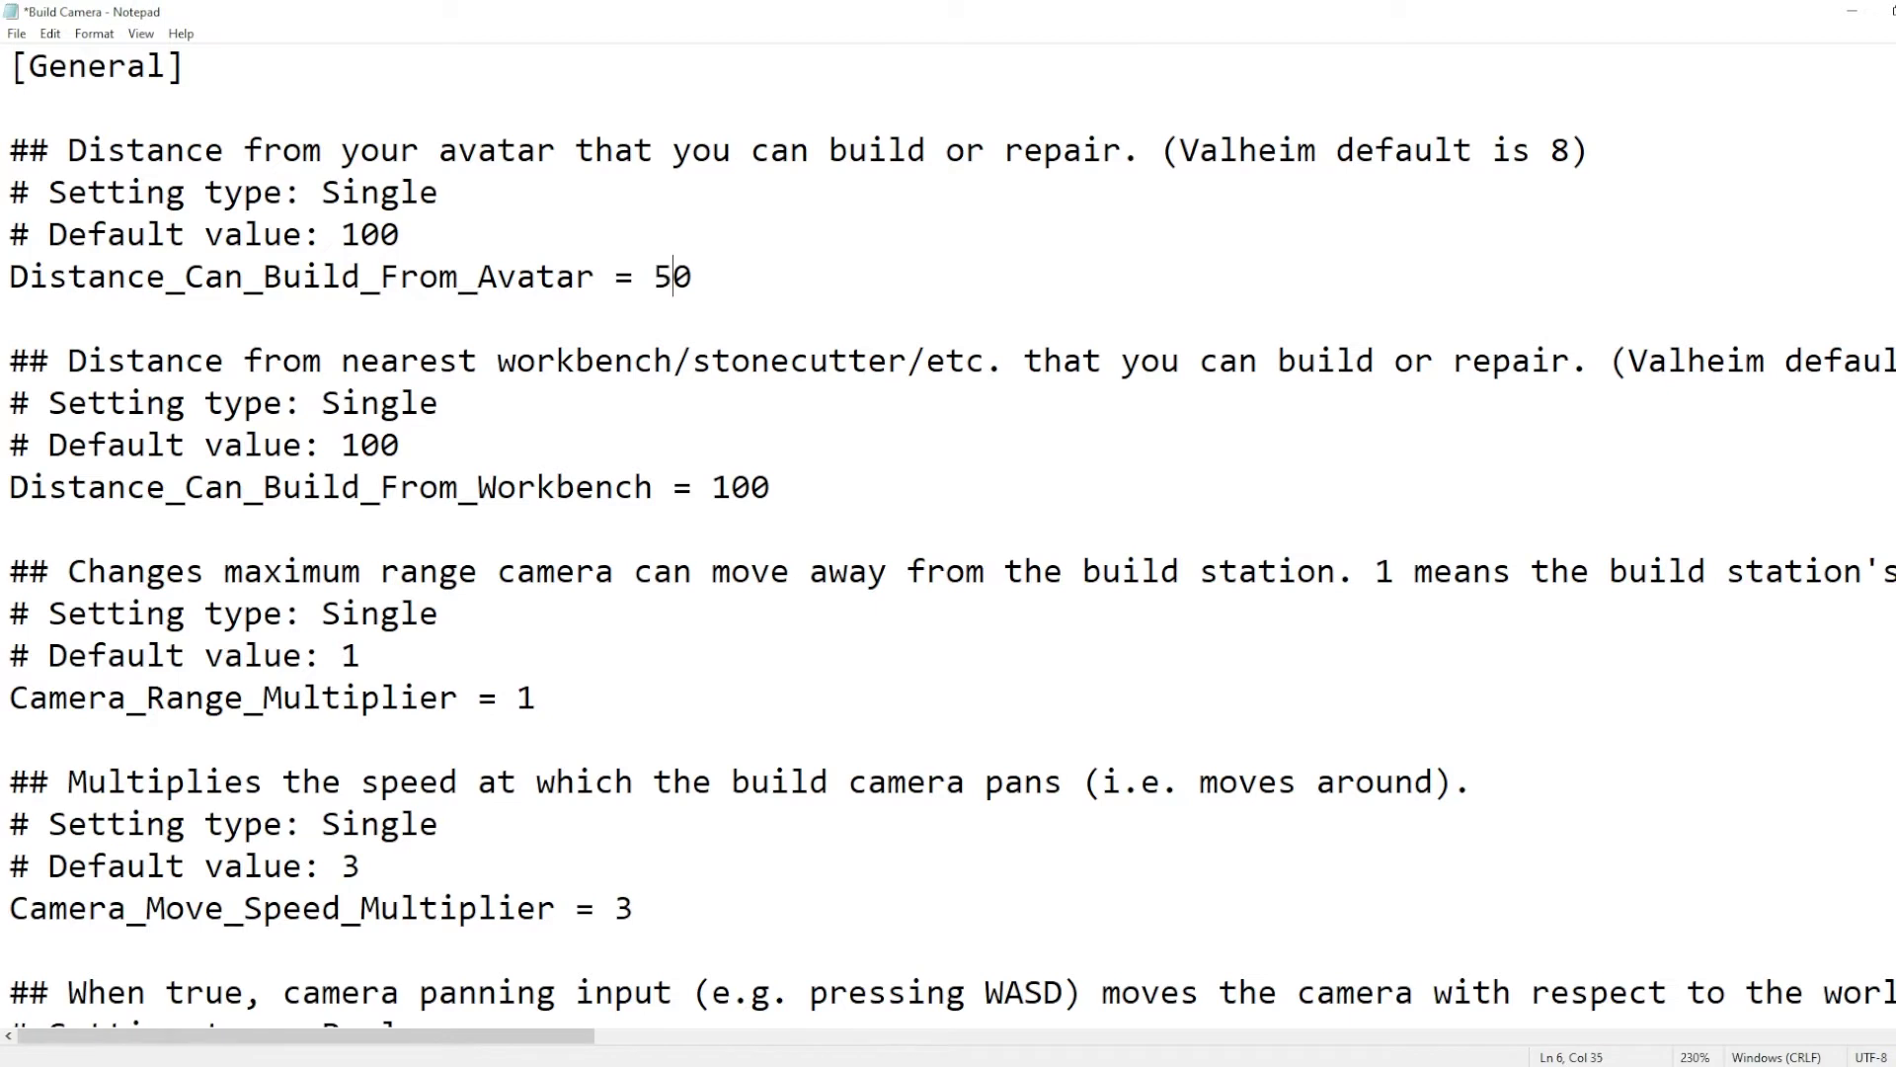
{"action": "key", "text": "Right"}
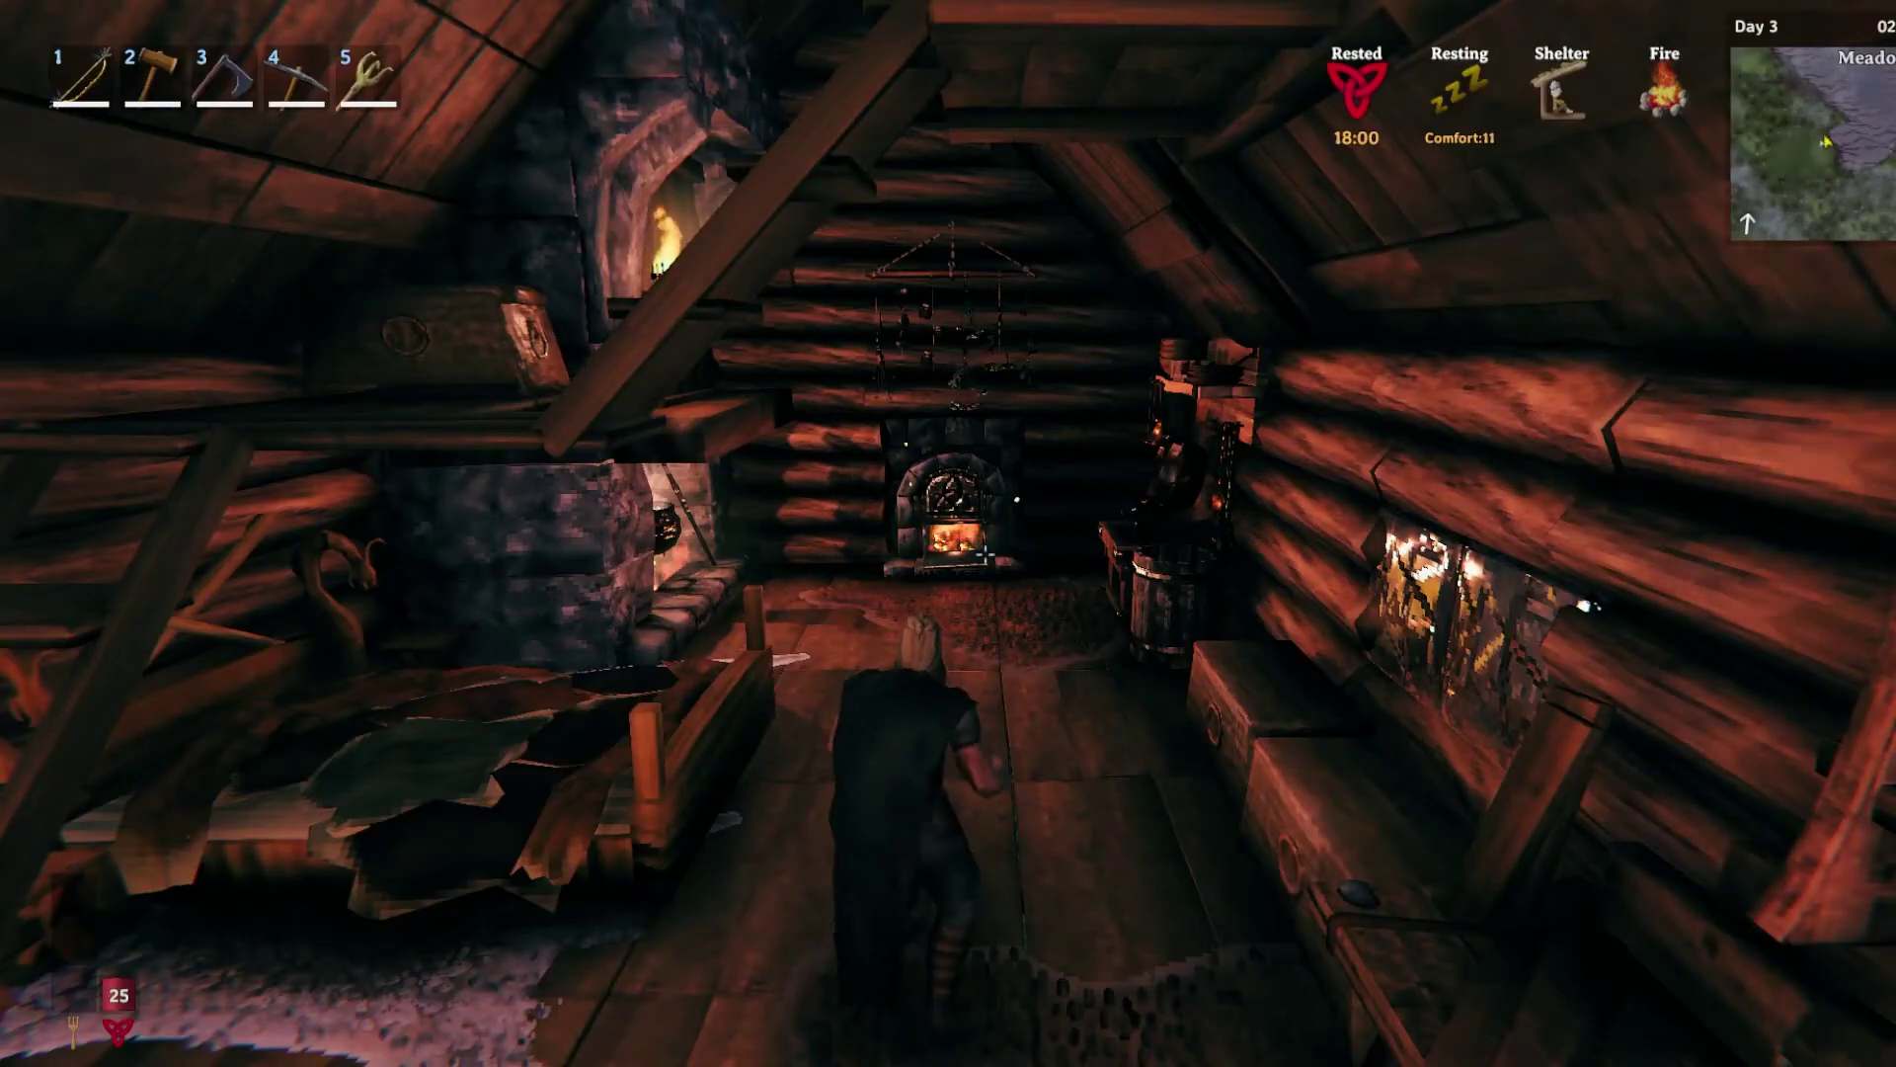
In Valheim's in-game plugin settings, disable the Infinity Hammer mod, enable it again and close the settings.
{"action": "key", "text": "F1"}
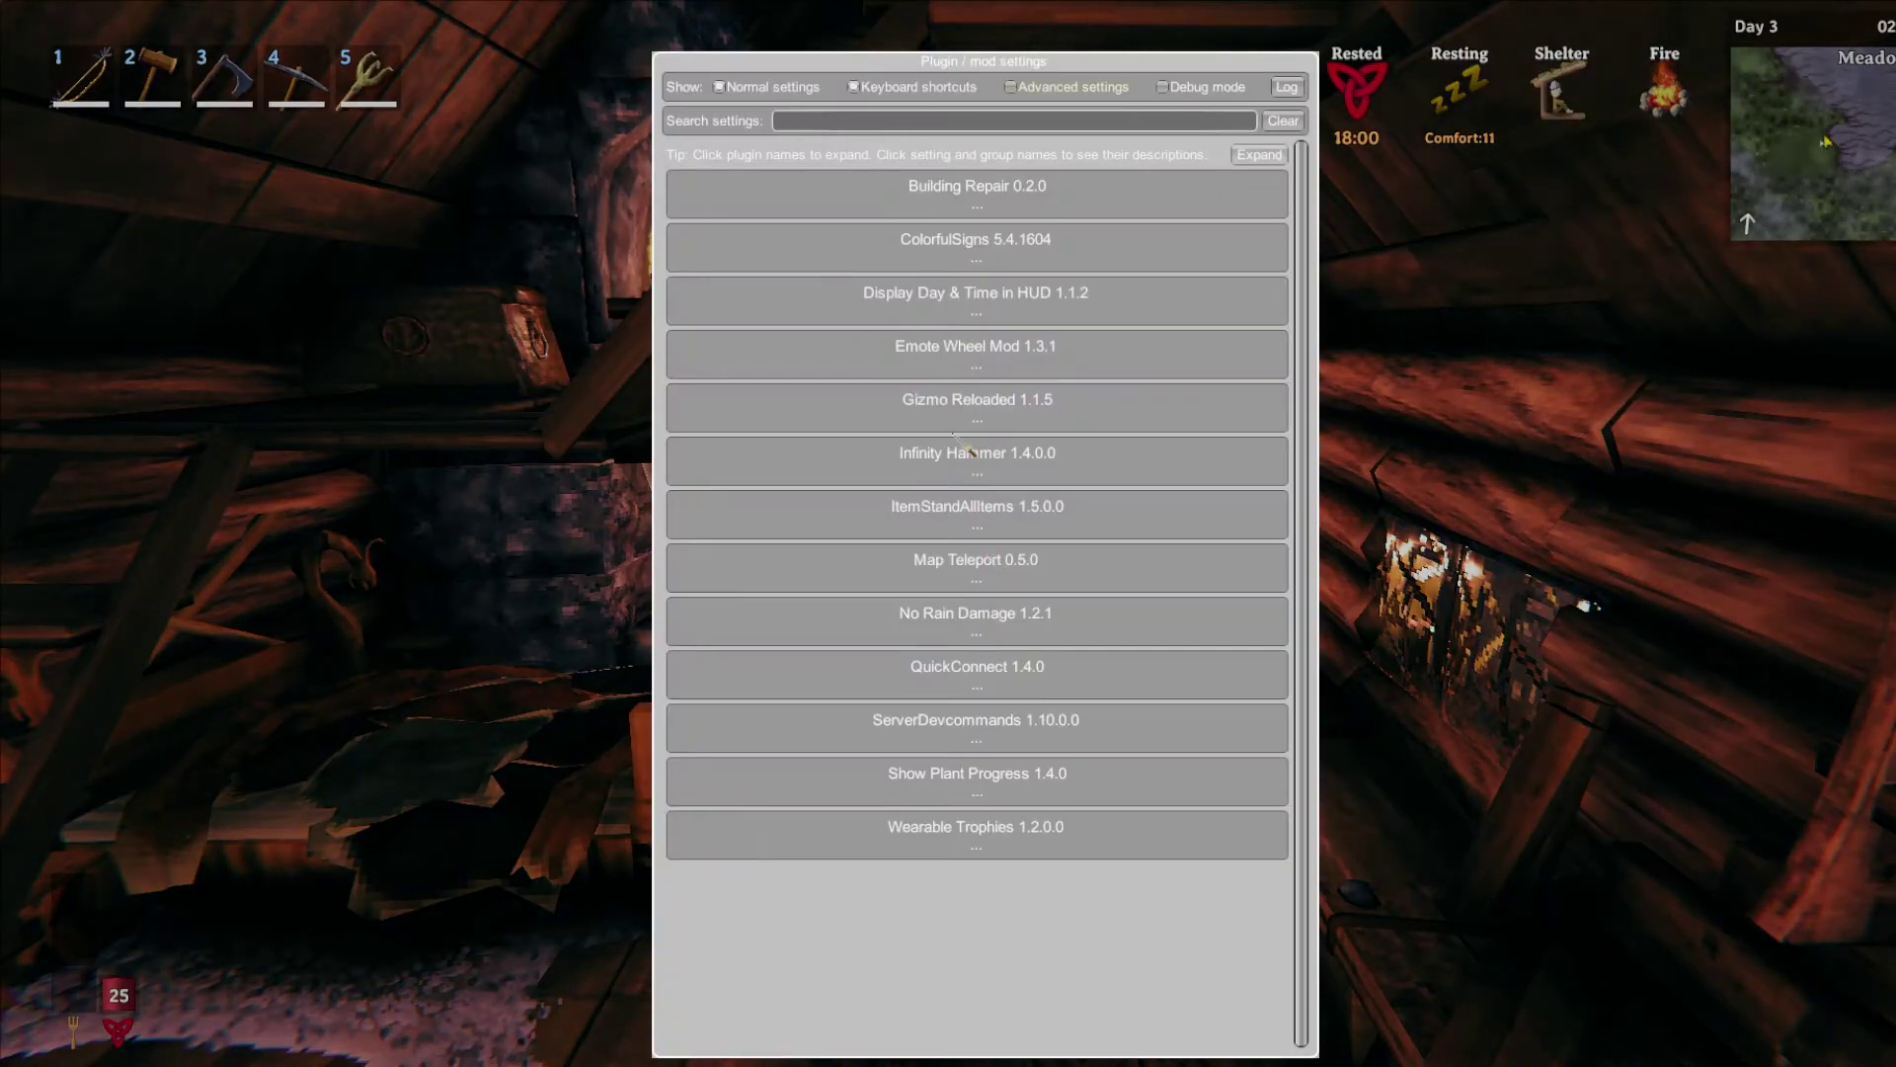
{"action": "left_click", "coordinate": [976, 453]}
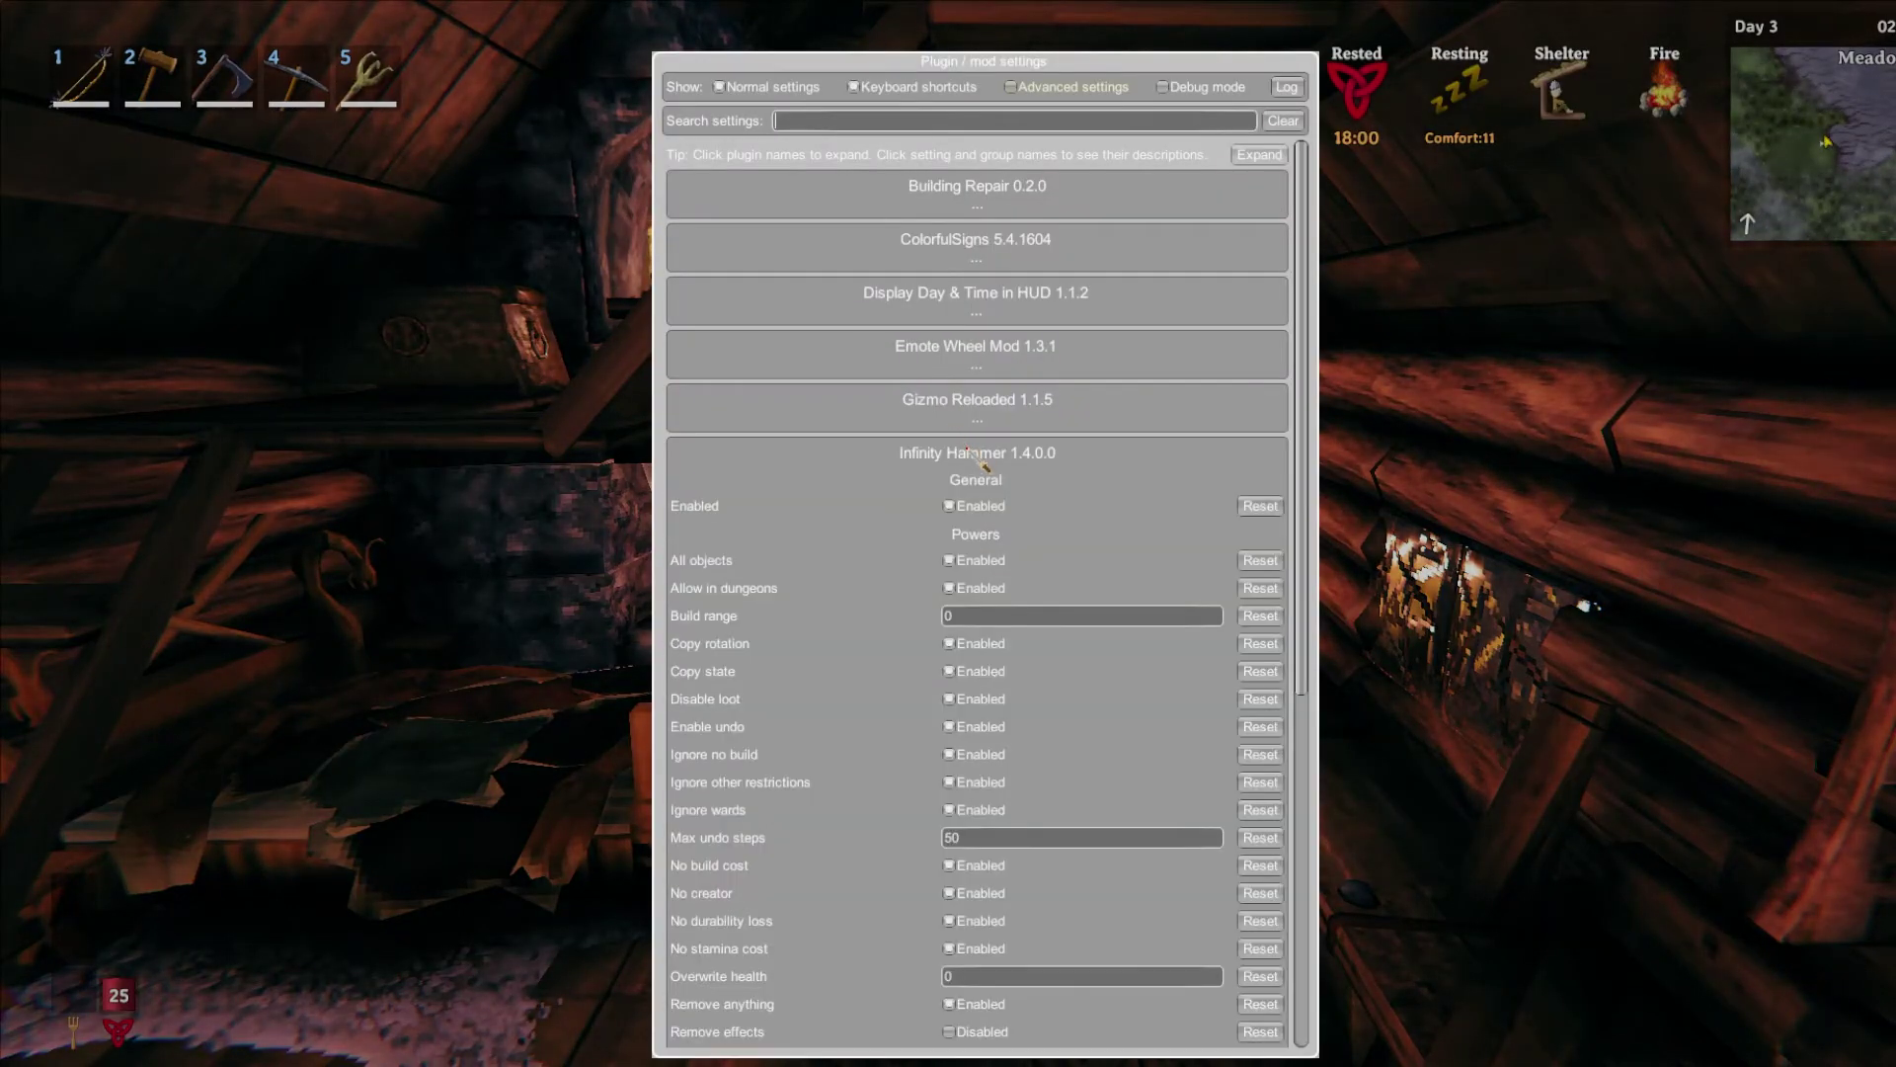
{"action": "left_click", "coordinate": [961, 517]}
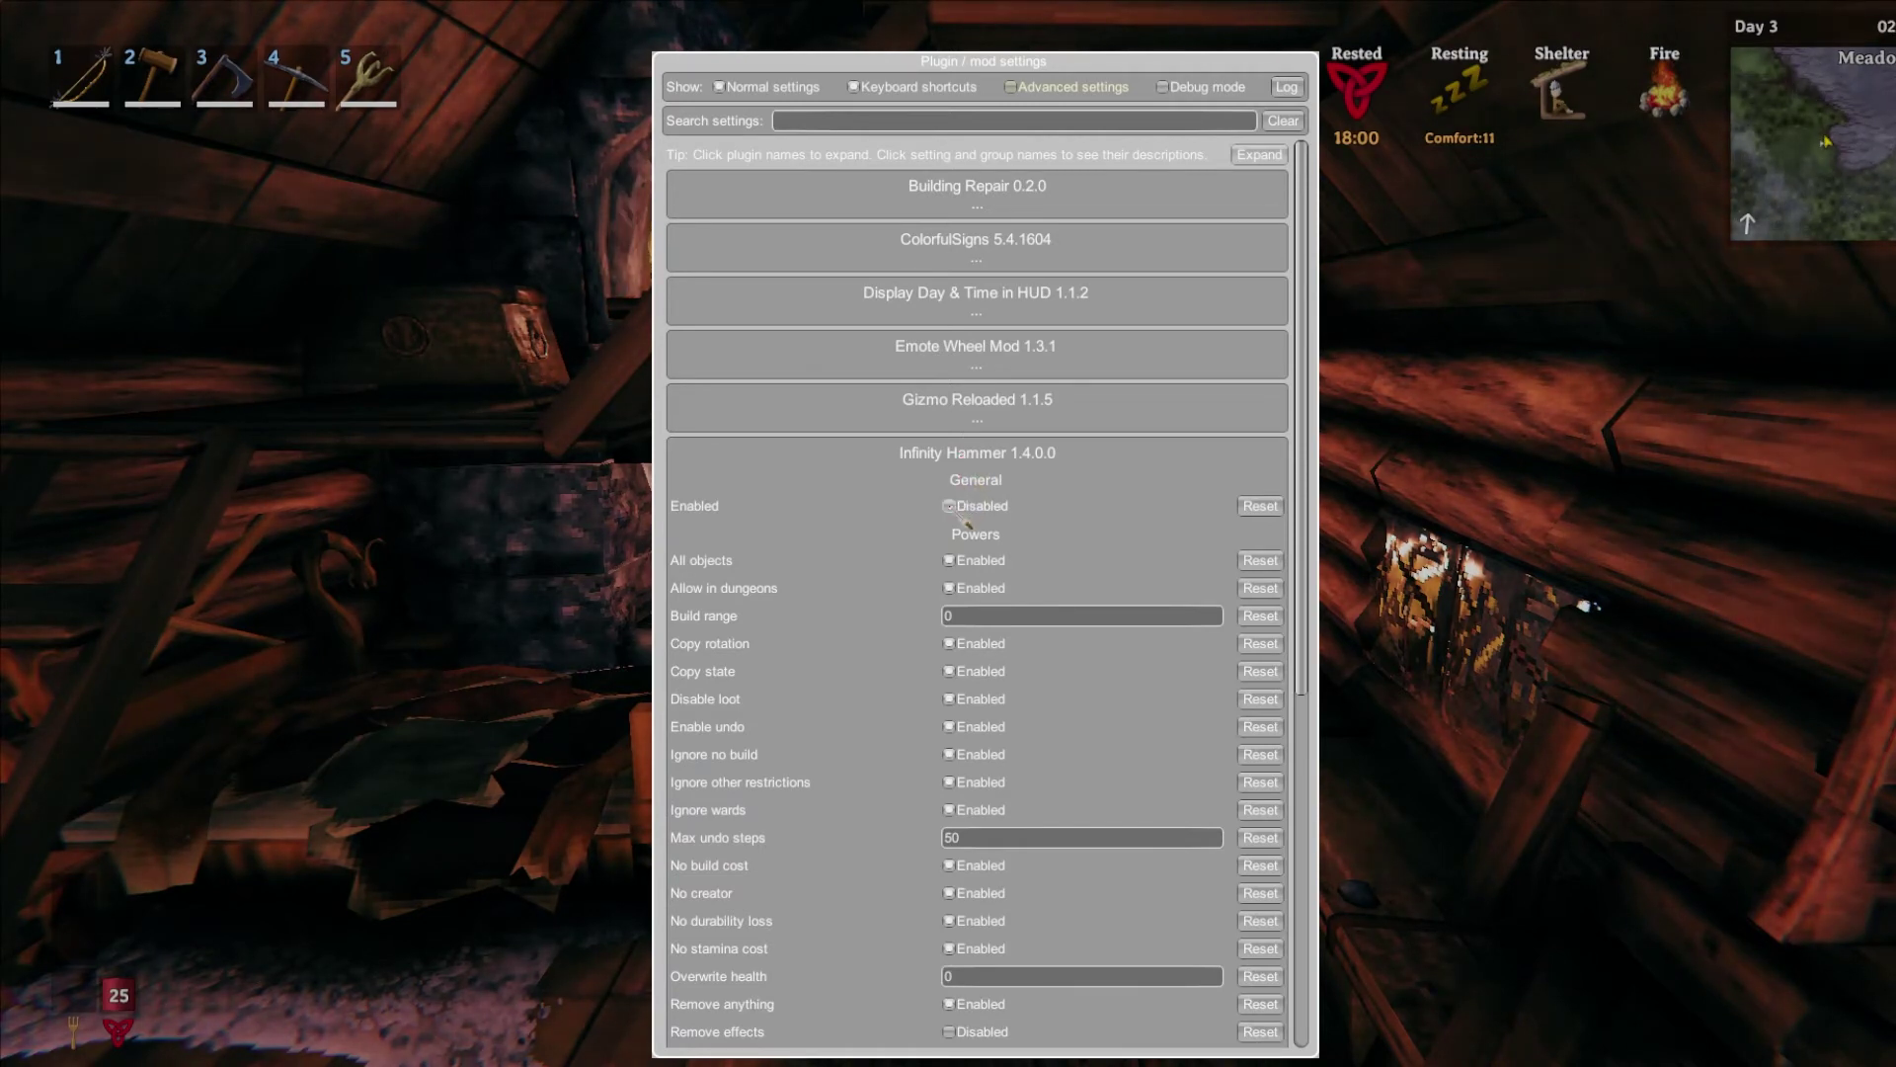
{"action": "left_click", "coordinate": [961, 517]}
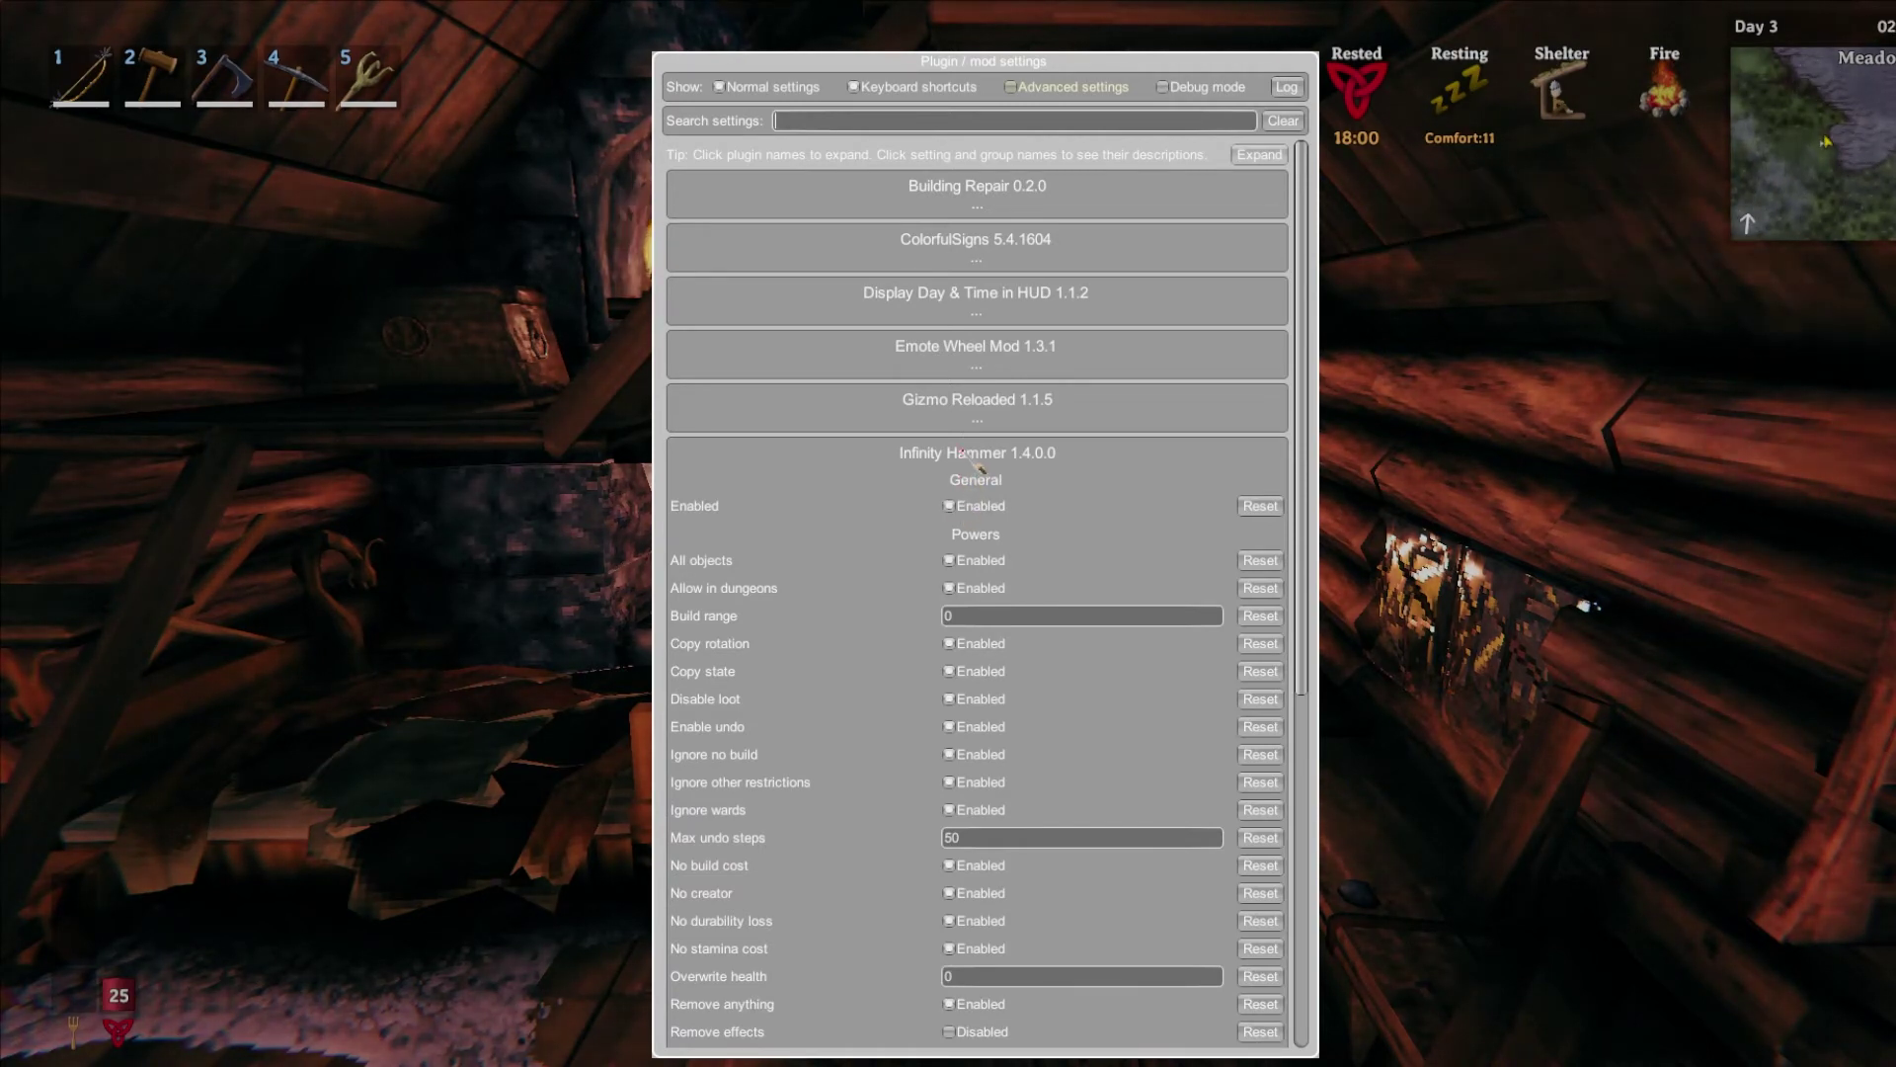
{"action": "left_click", "coordinate": [973, 454]}
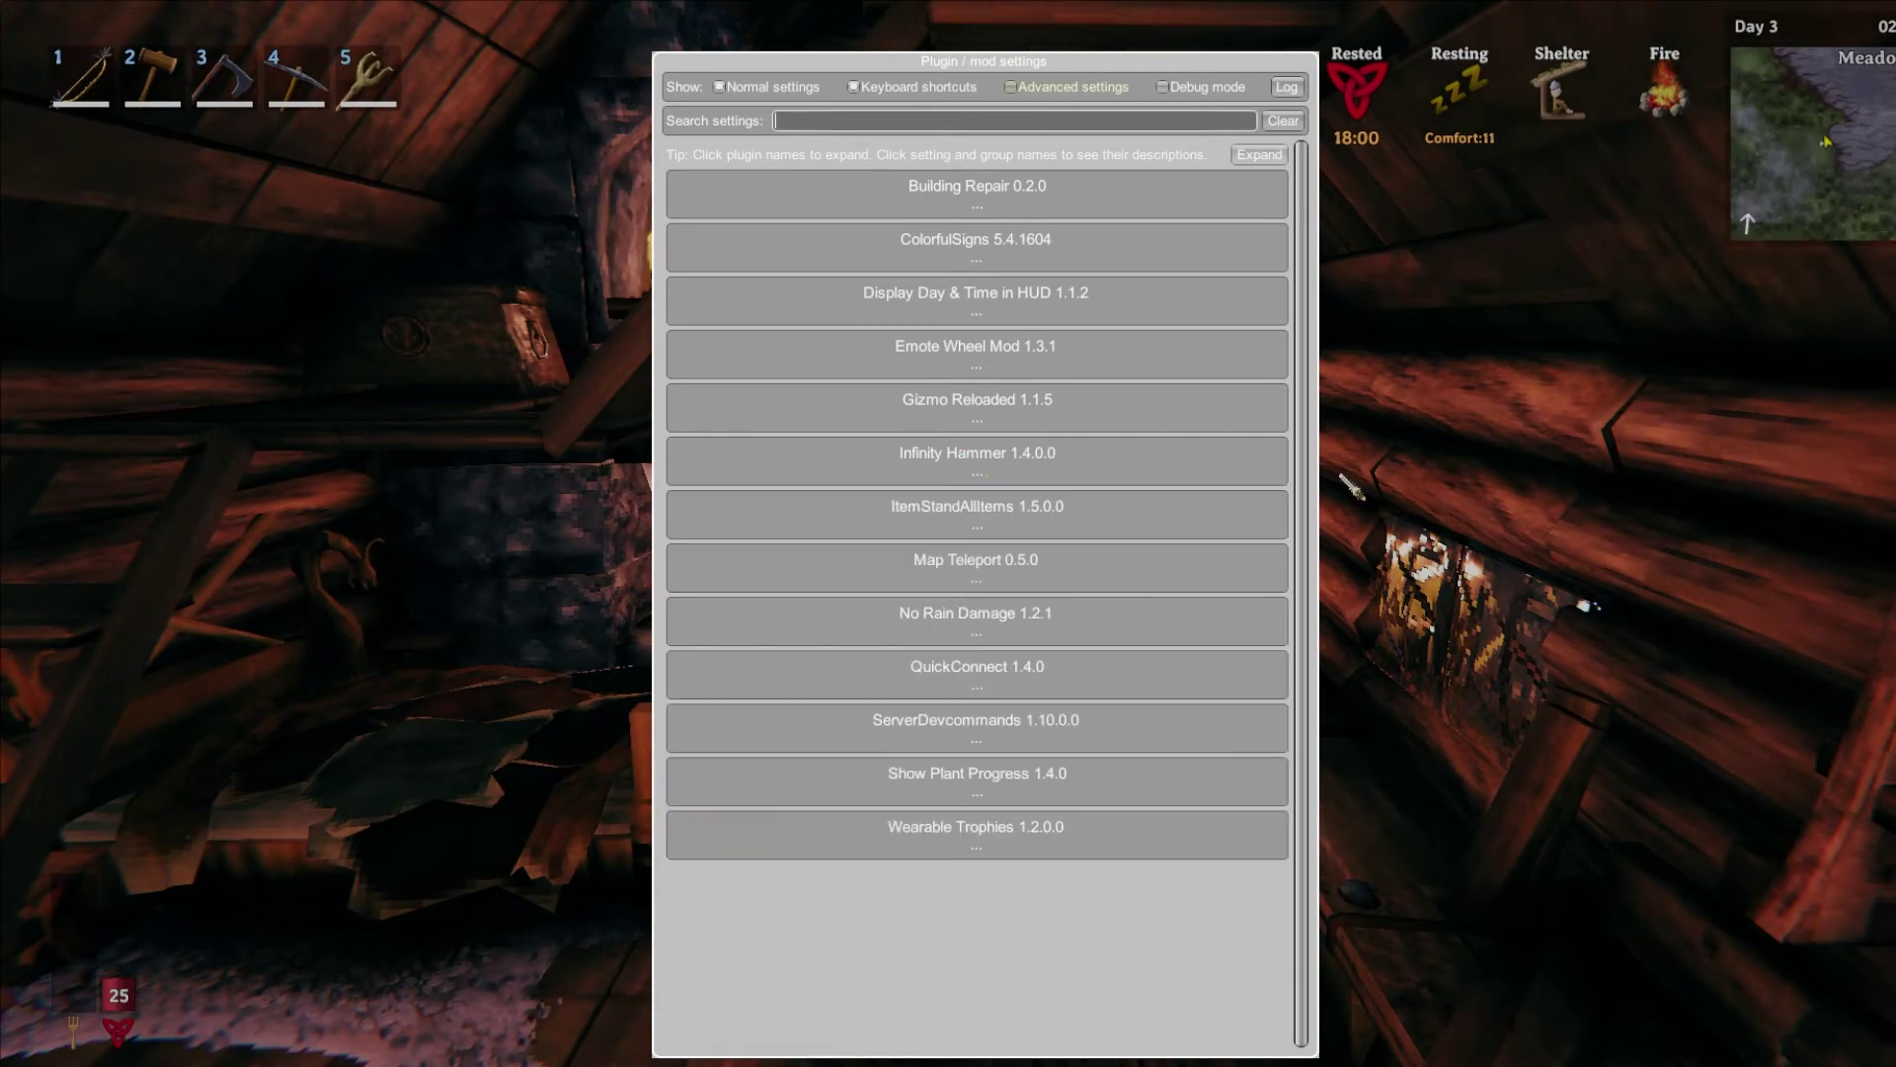
{"action": "key", "text": "F1"}
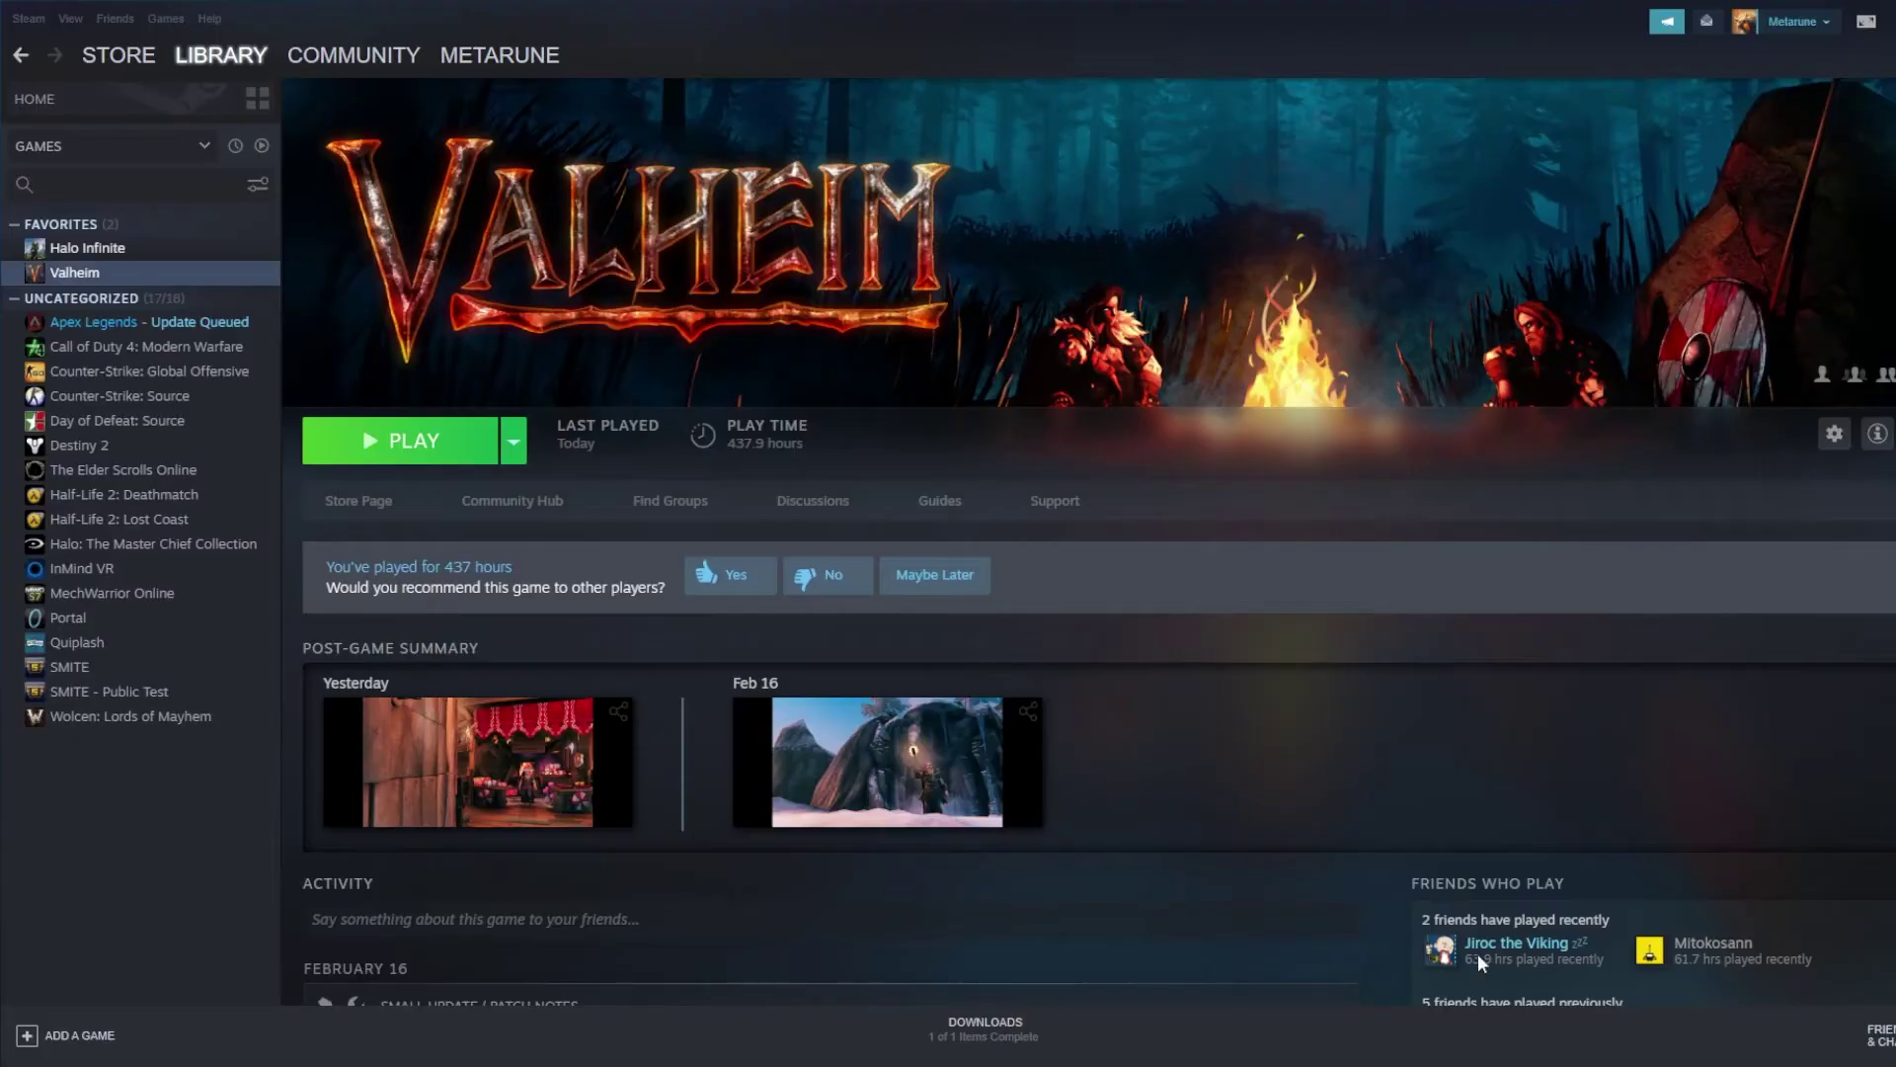
Launch Valheim from the Steam library with the standard Play Valheim option.
{"action": "left_click", "coordinate": [440, 444]}
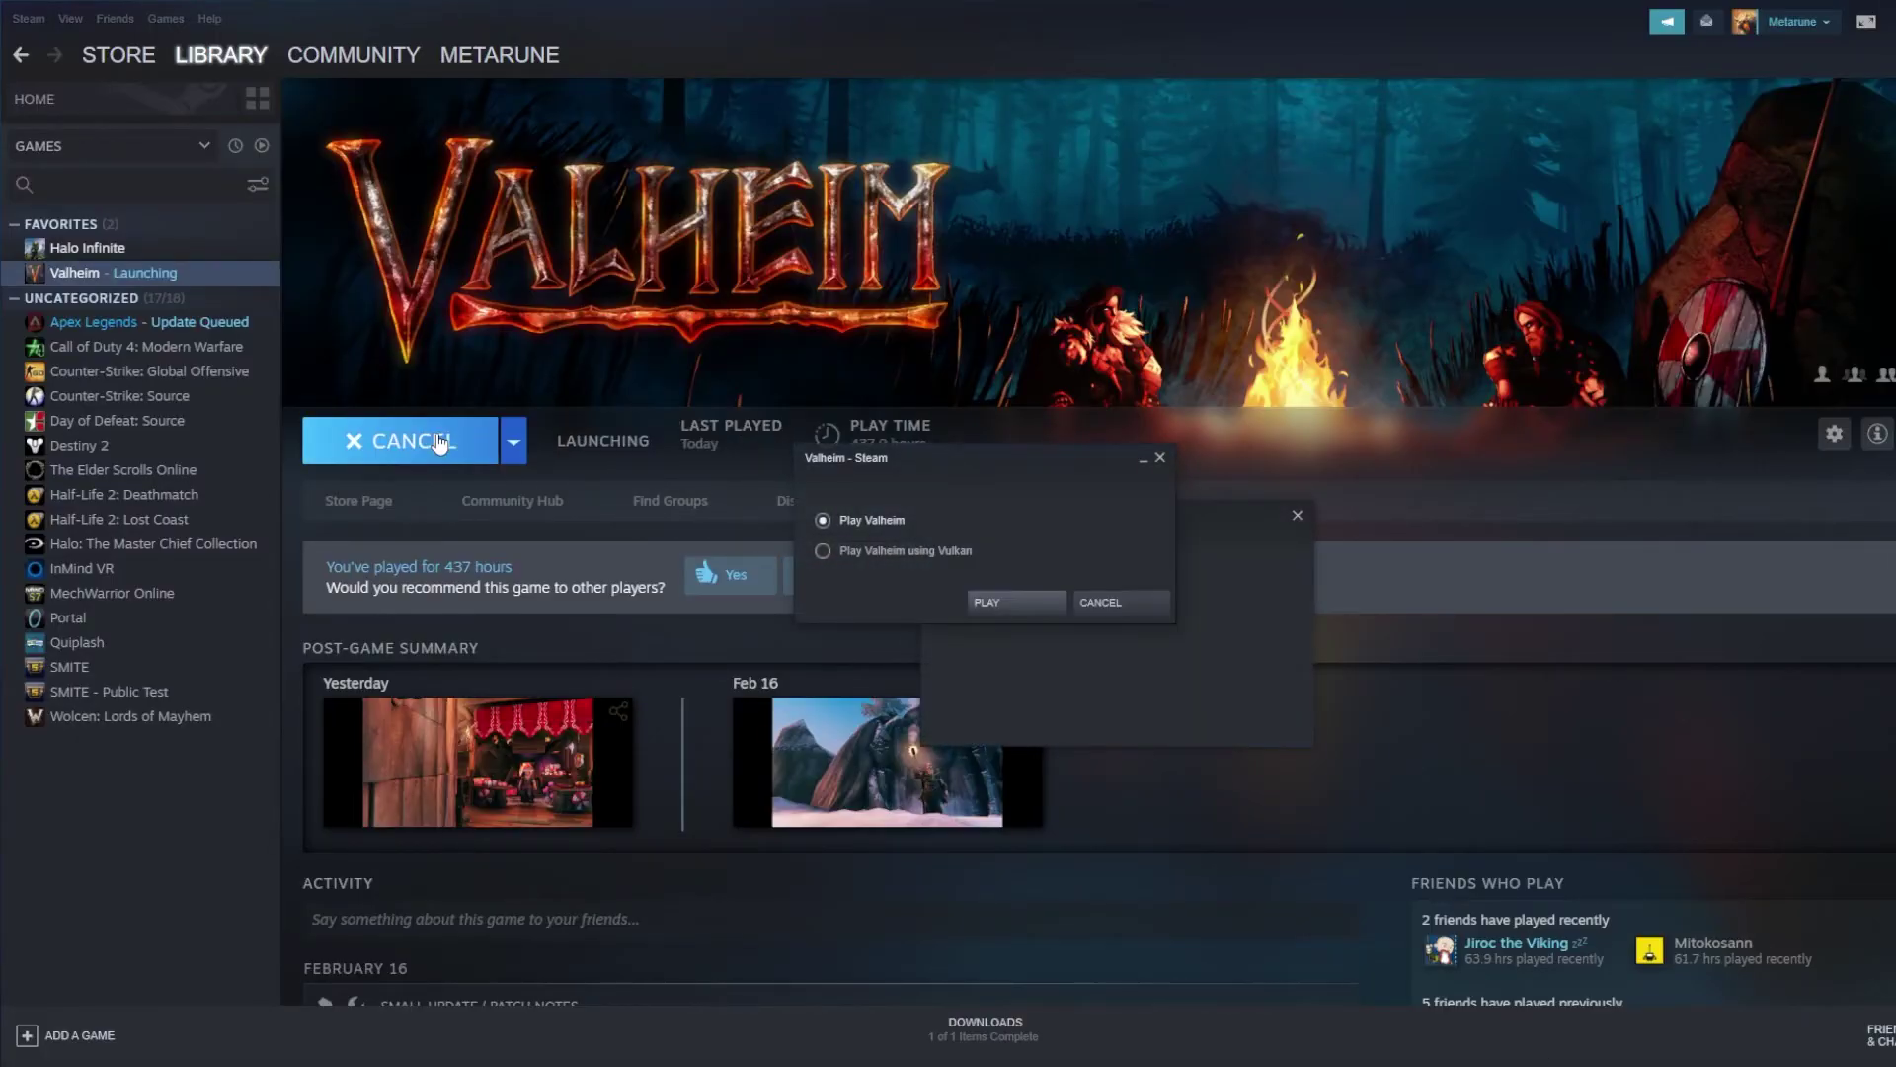
{"action": "left_click", "coordinate": [992, 598]}
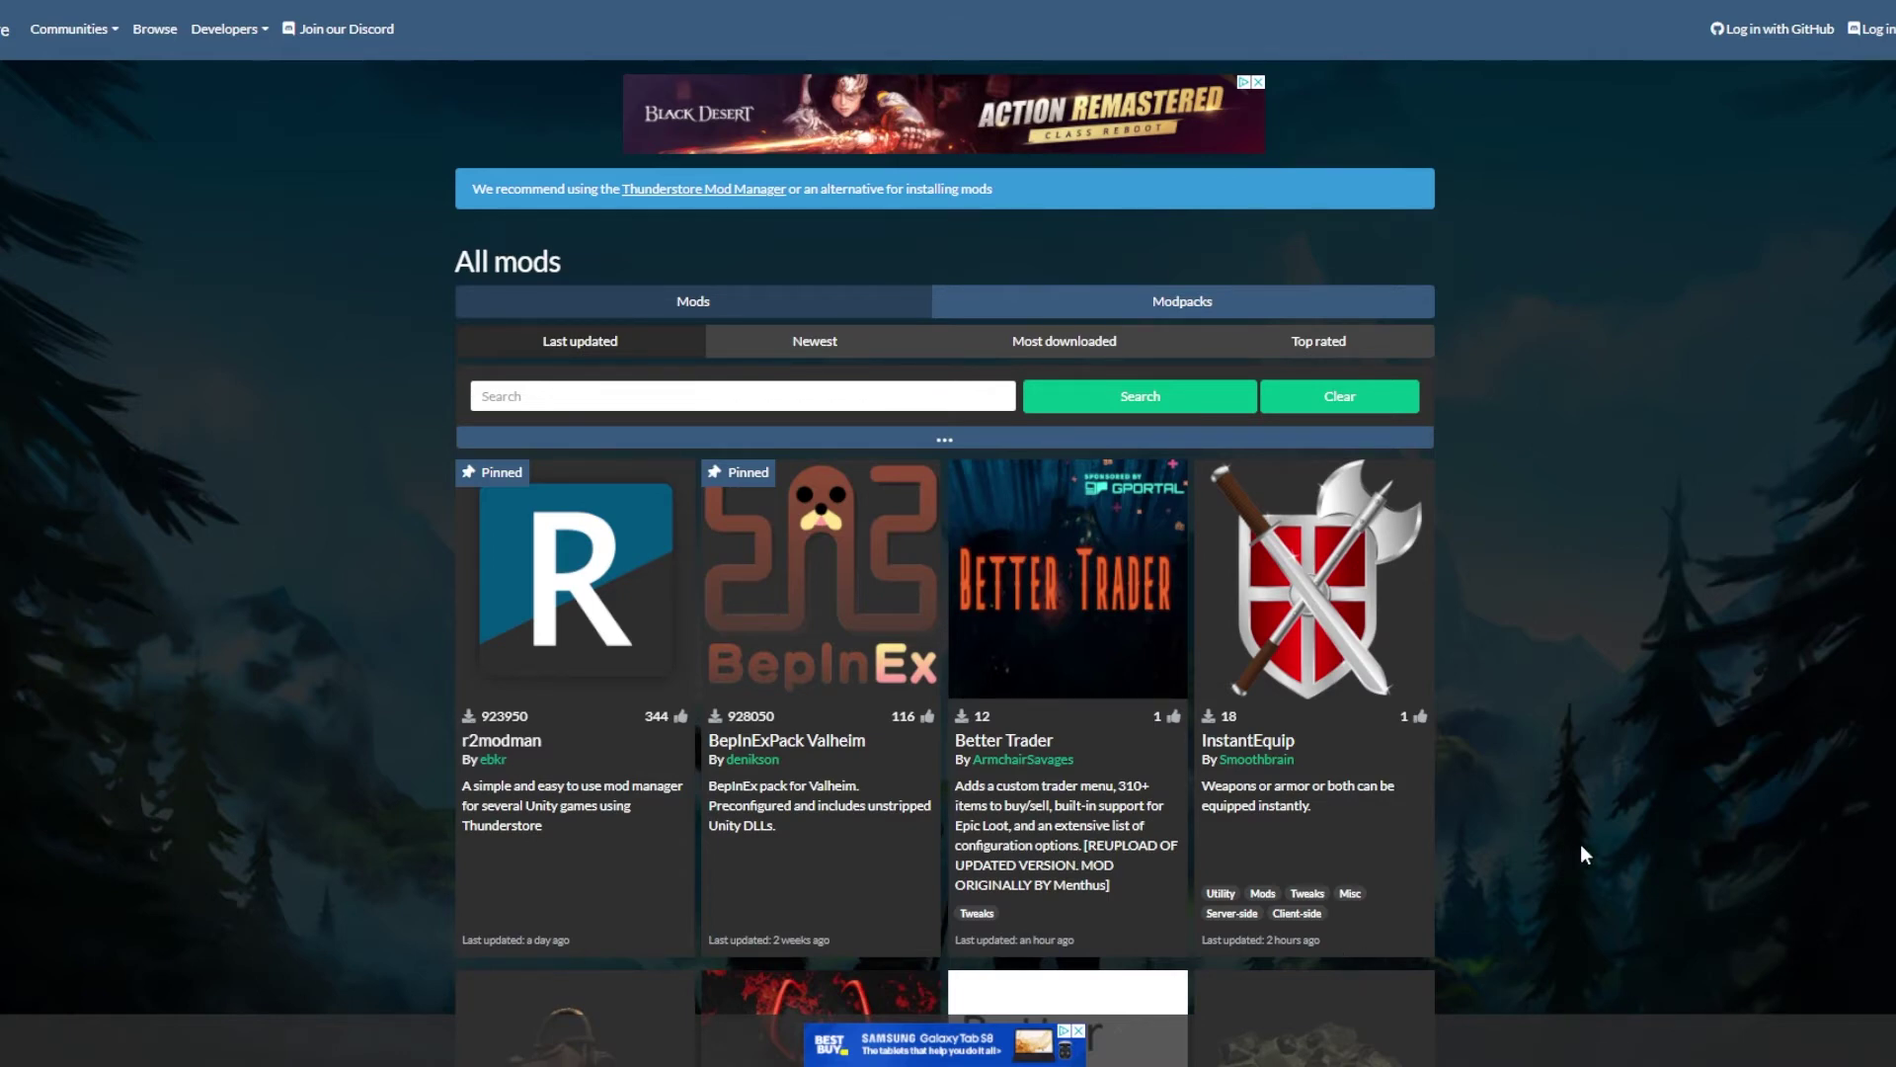
Browse Thunderstore's Valheim mods and examine the EpicLoot page's details, required mods, readme and installation notes.
{"action": "scroll", "coordinate": [1582, 855], "scroll_direction": "down", "scroll_amount": 3}
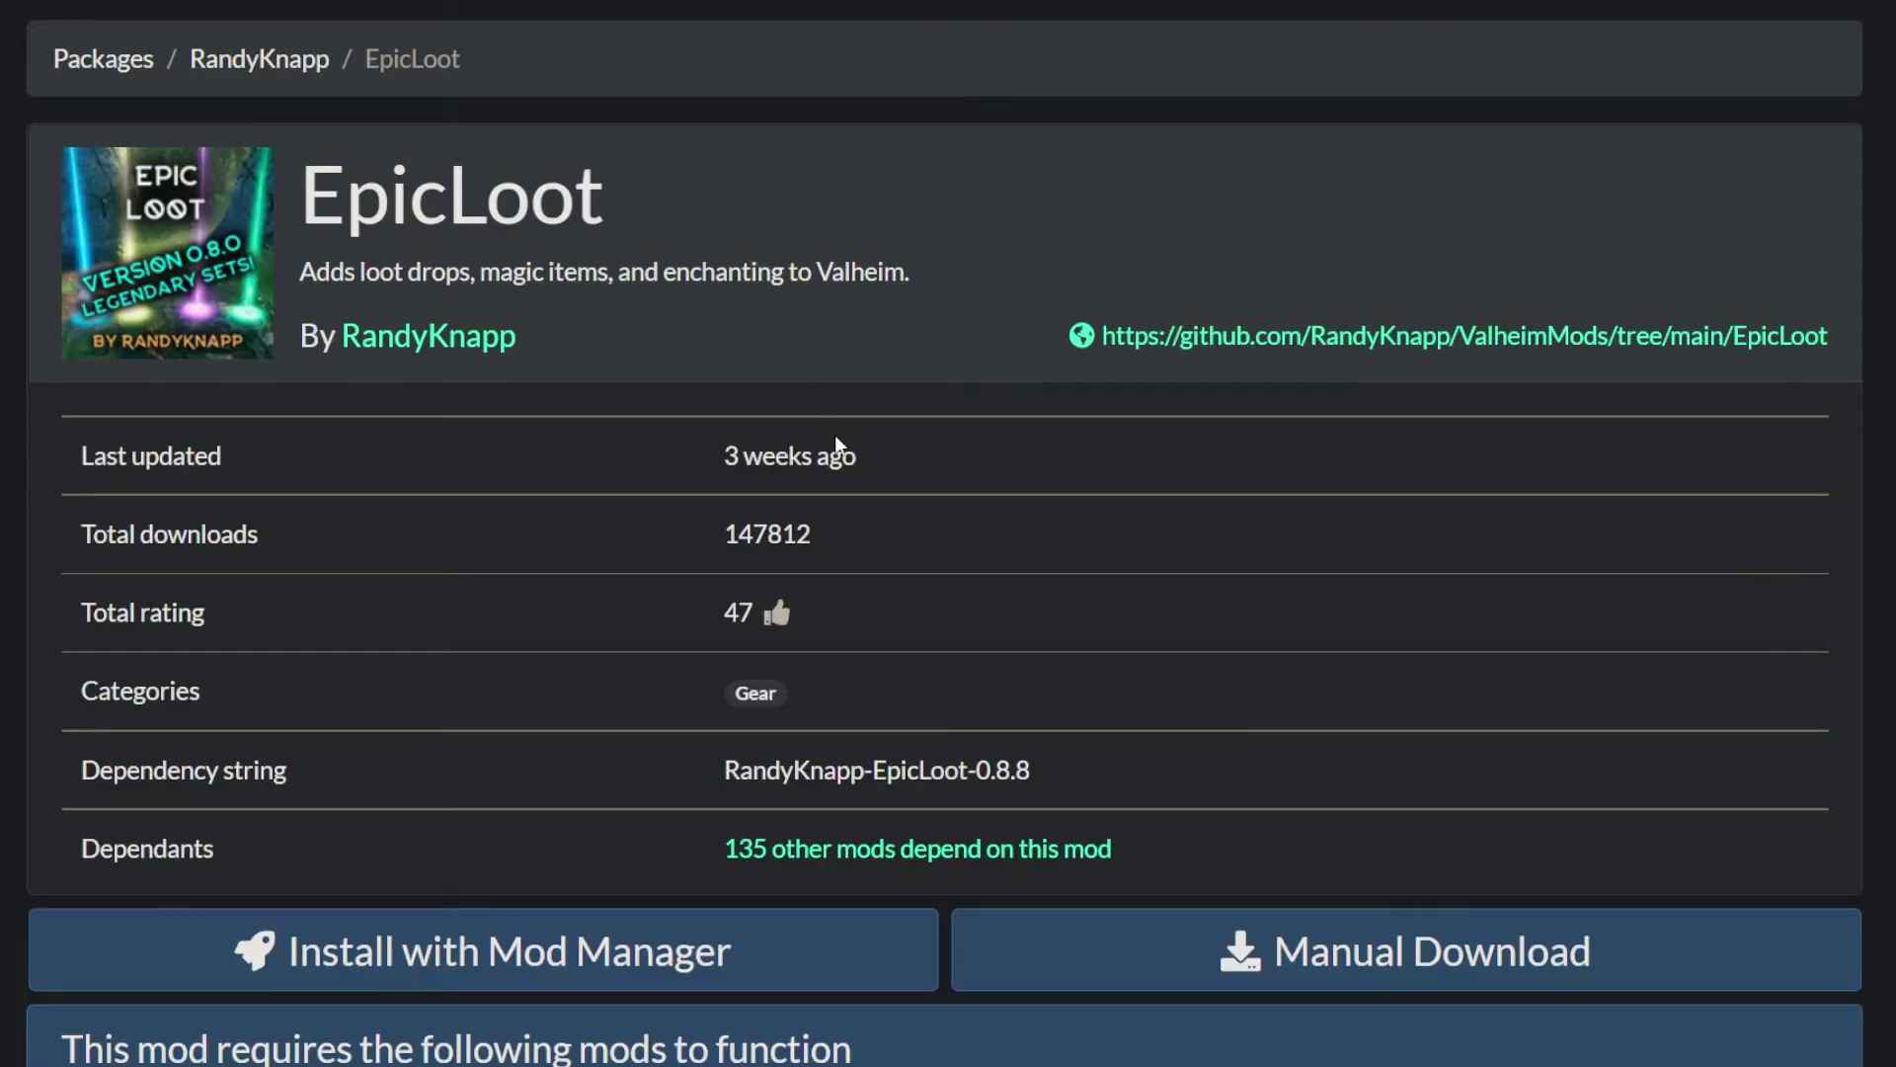
{"action": "scroll", "coordinate": [802, 381], "scroll_direction": "down", "scroll_amount": 5}
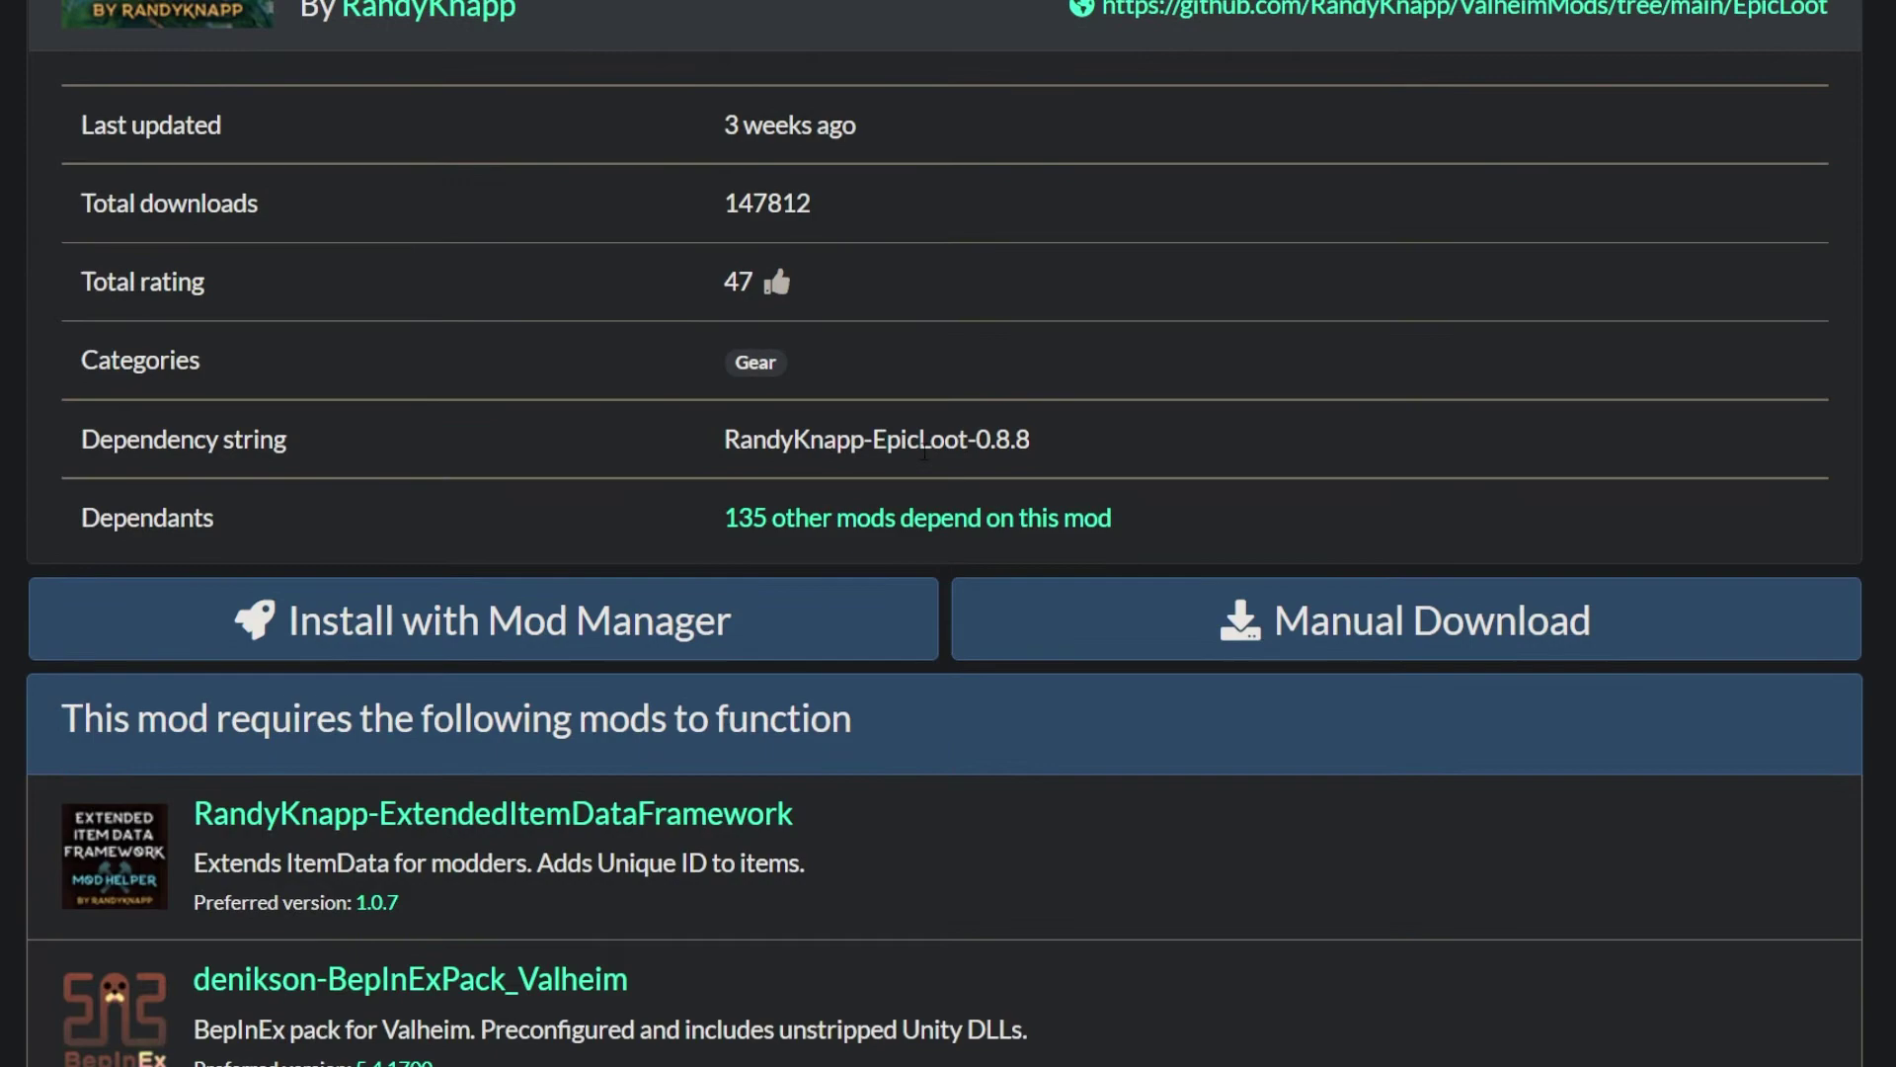
{"action": "scroll", "coordinate": [956, 428], "scroll_direction": "down", "scroll_amount": 12}
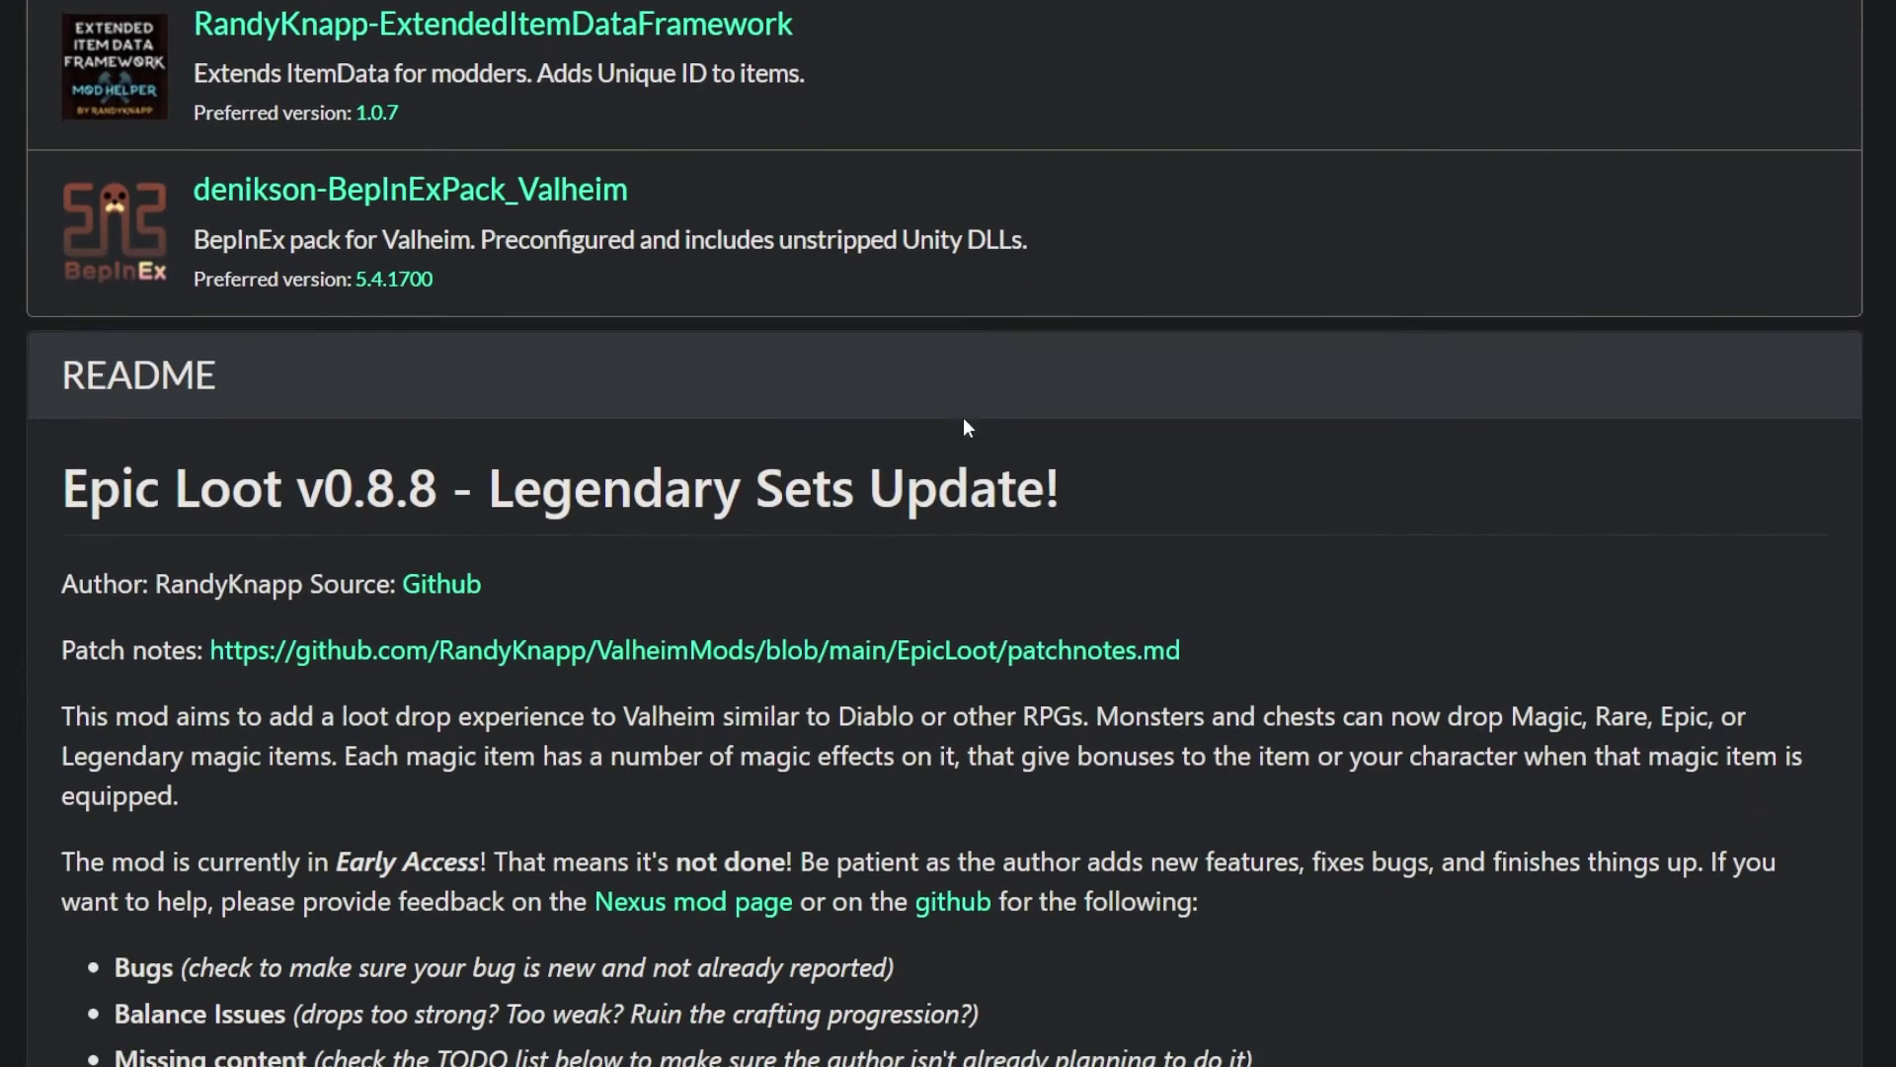
{"action": "scroll", "coordinate": [963, 425], "scroll_direction": "down", "scroll_amount": 11}
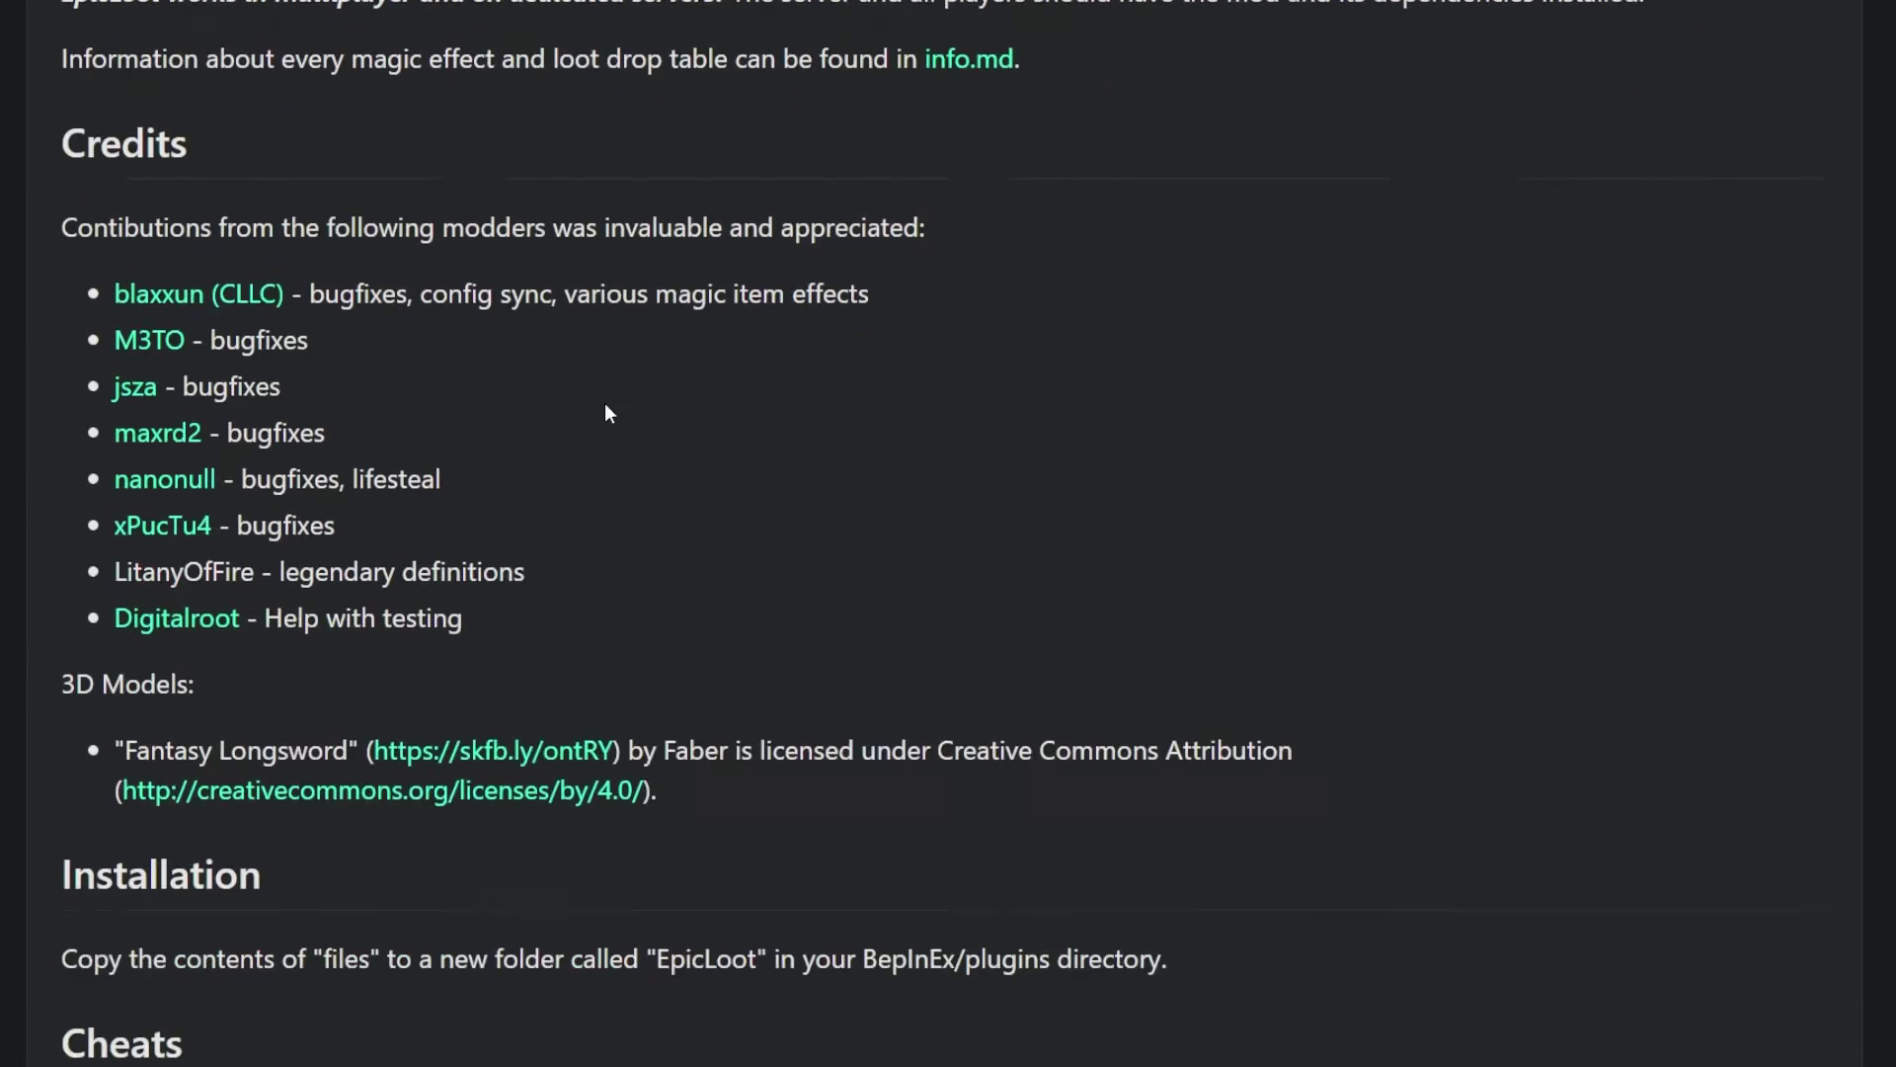
{"action": "scroll", "coordinate": [957, 528], "scroll_direction": "up", "scroll_amount": 15}
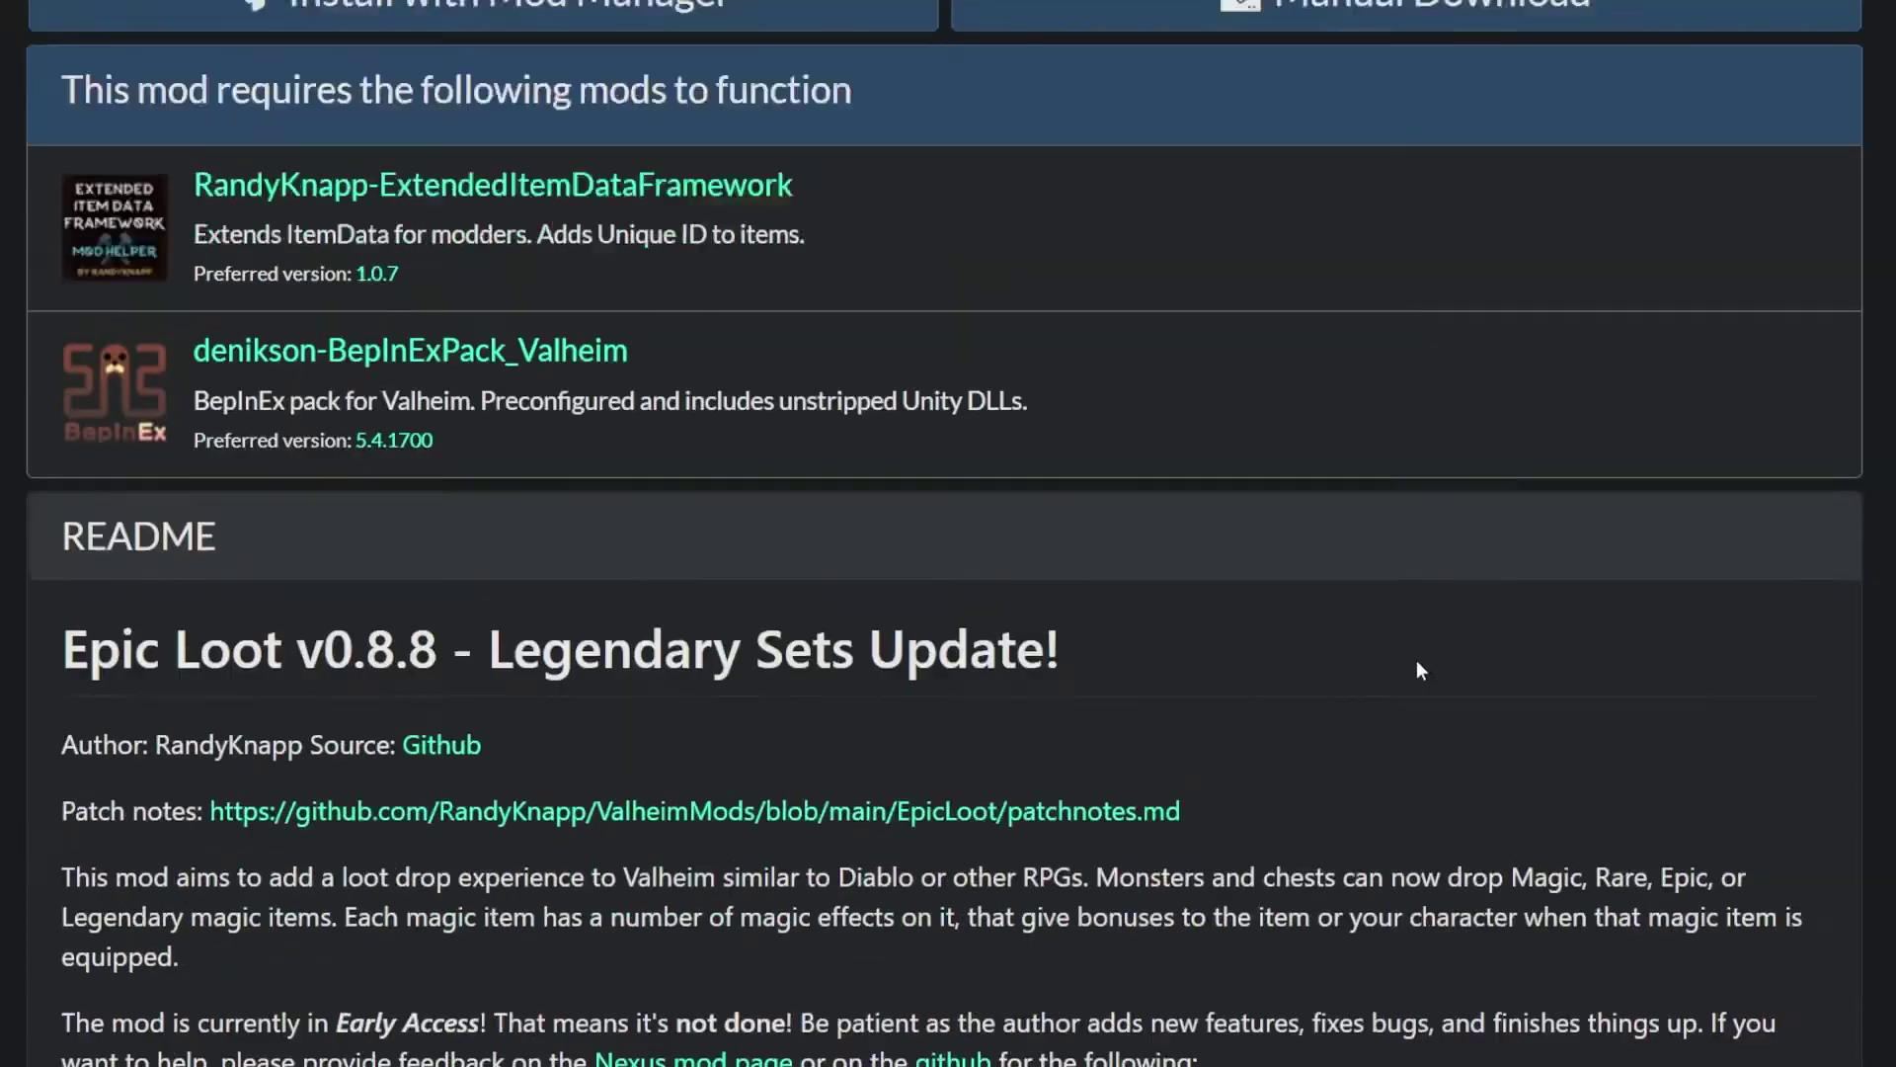
{"action": "scroll", "coordinate": [1438, 686], "scroll_direction": "up", "scroll_amount": 6}
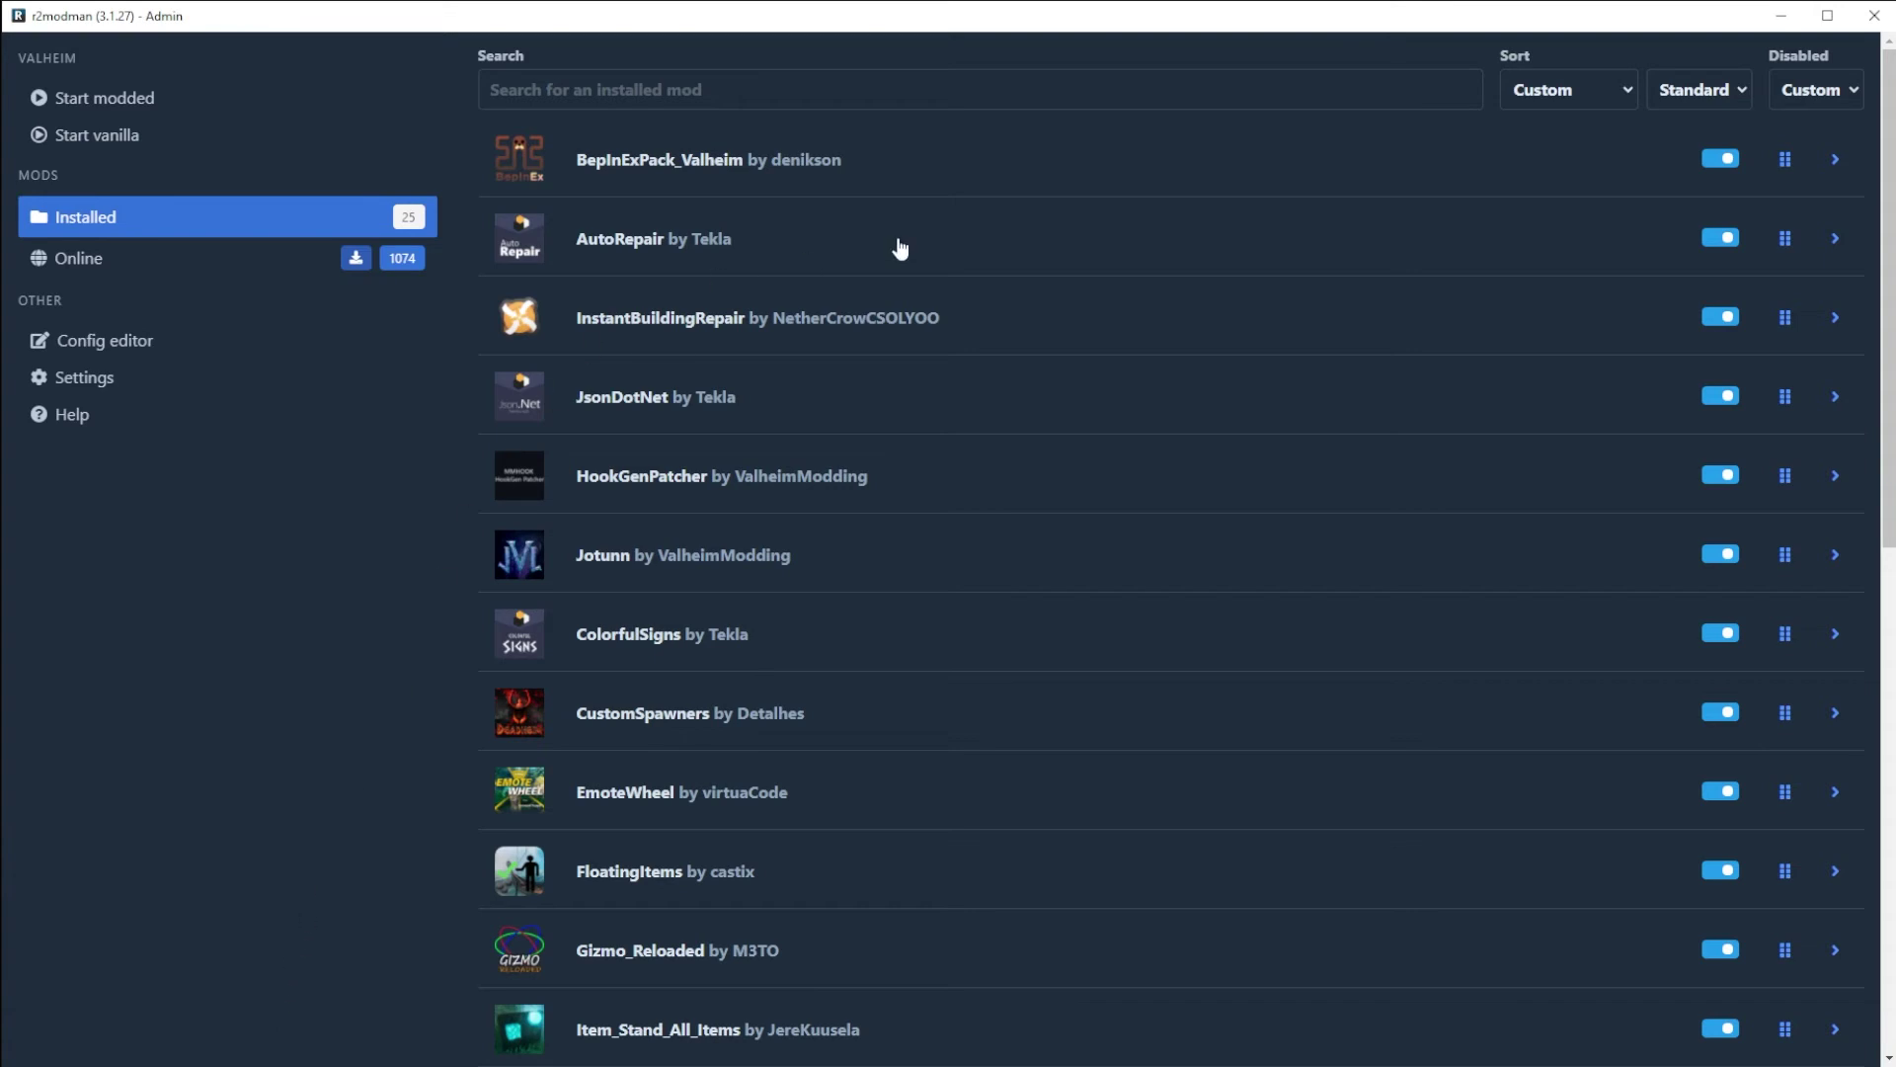
Switch to r2modman and look through the installed Valheim mods and the online mod list.
{"action": "scroll", "coordinate": [1350, 305], "scroll_direction": "down", "scroll_amount": 5}
{"action": "scroll", "coordinate": [1381, 367], "scroll_direction": "down", "scroll_amount": 4}
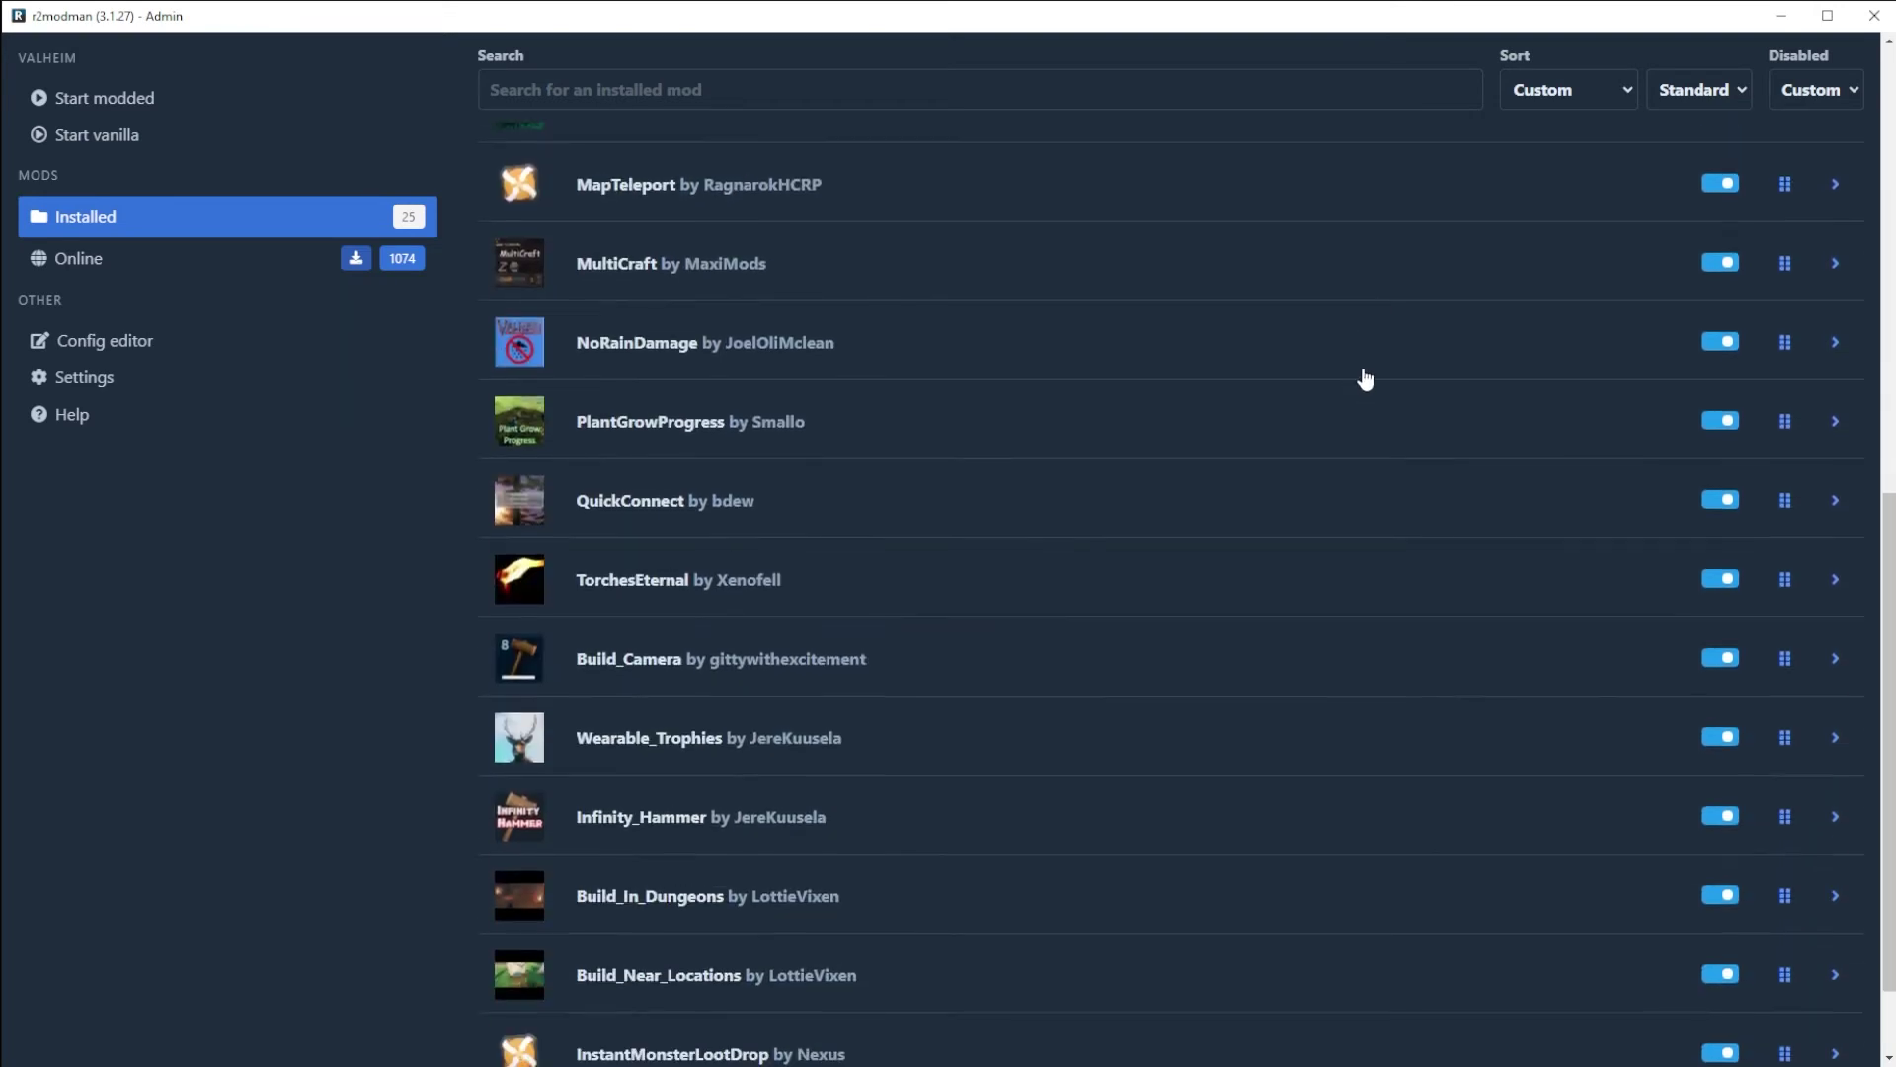
{"action": "scroll", "coordinate": [1363, 377], "scroll_direction": "up", "scroll_amount": 9}
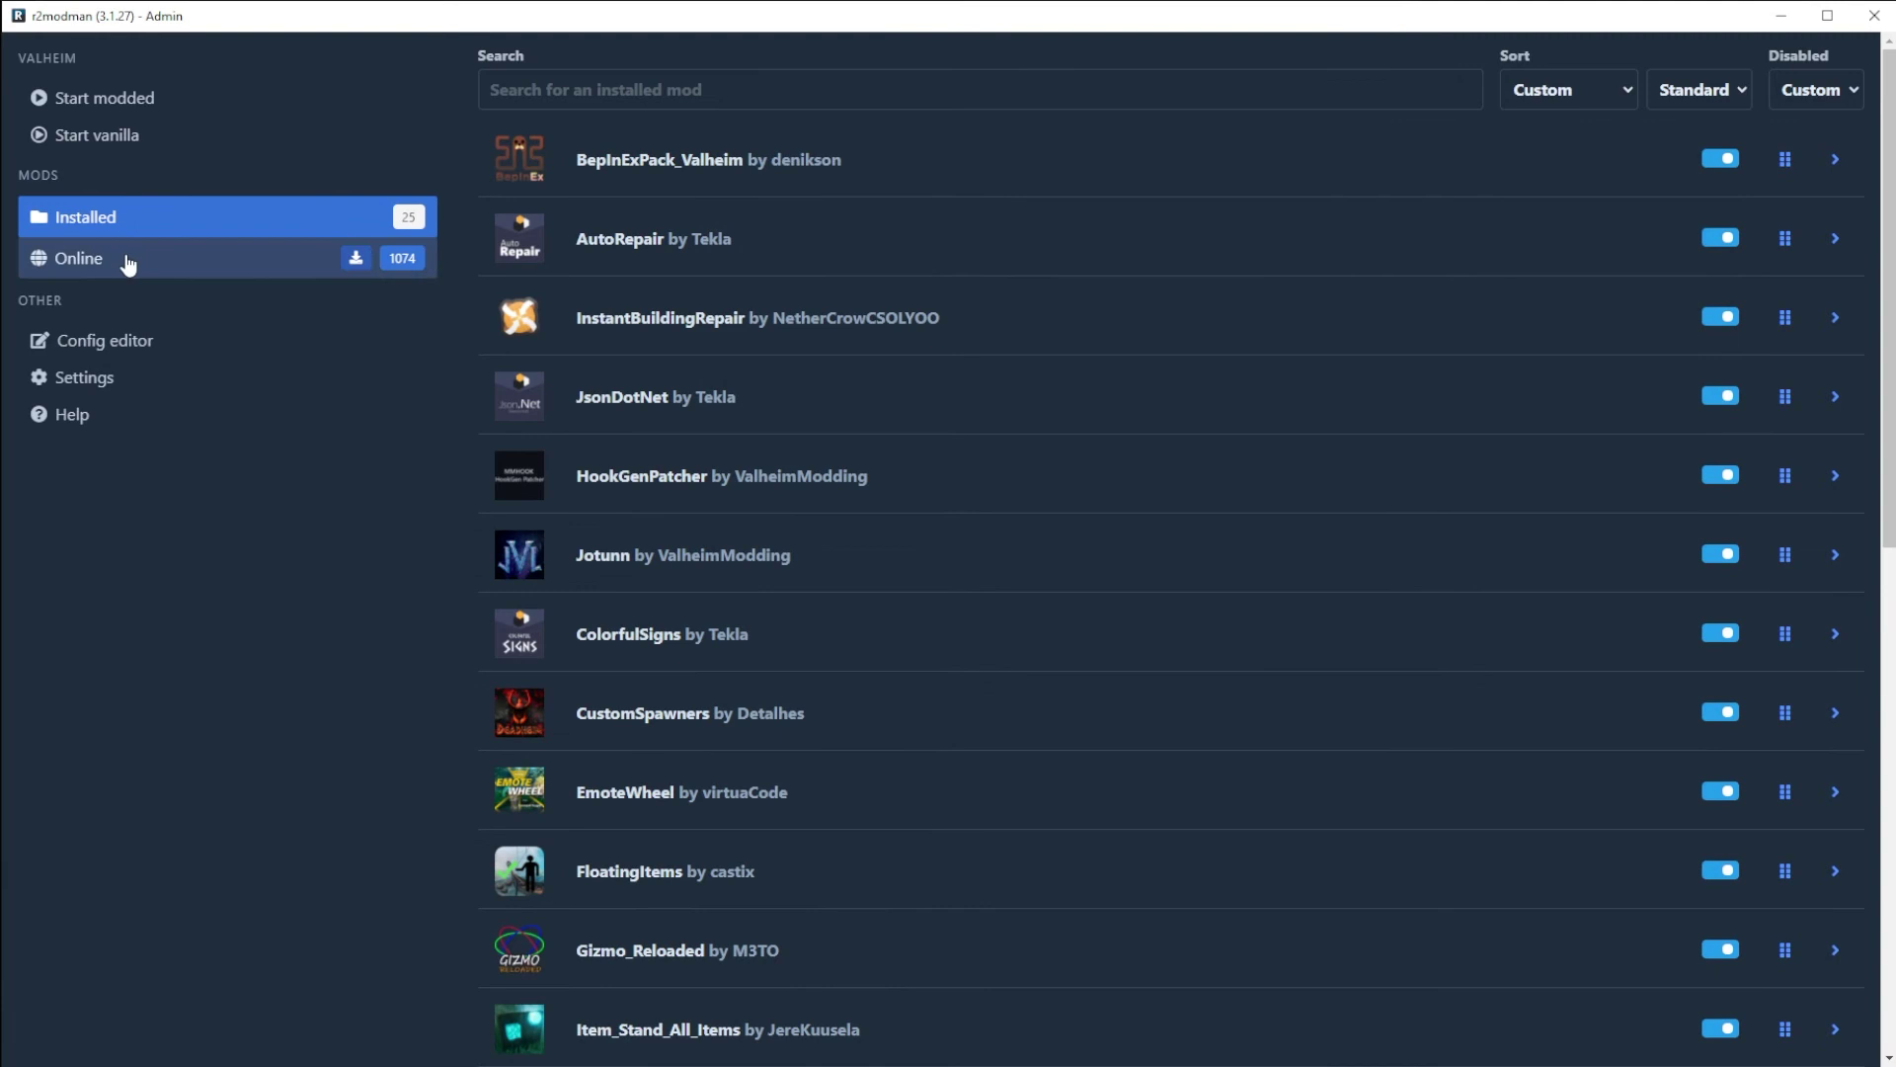
{"action": "left_click", "coordinate": [96, 264]}
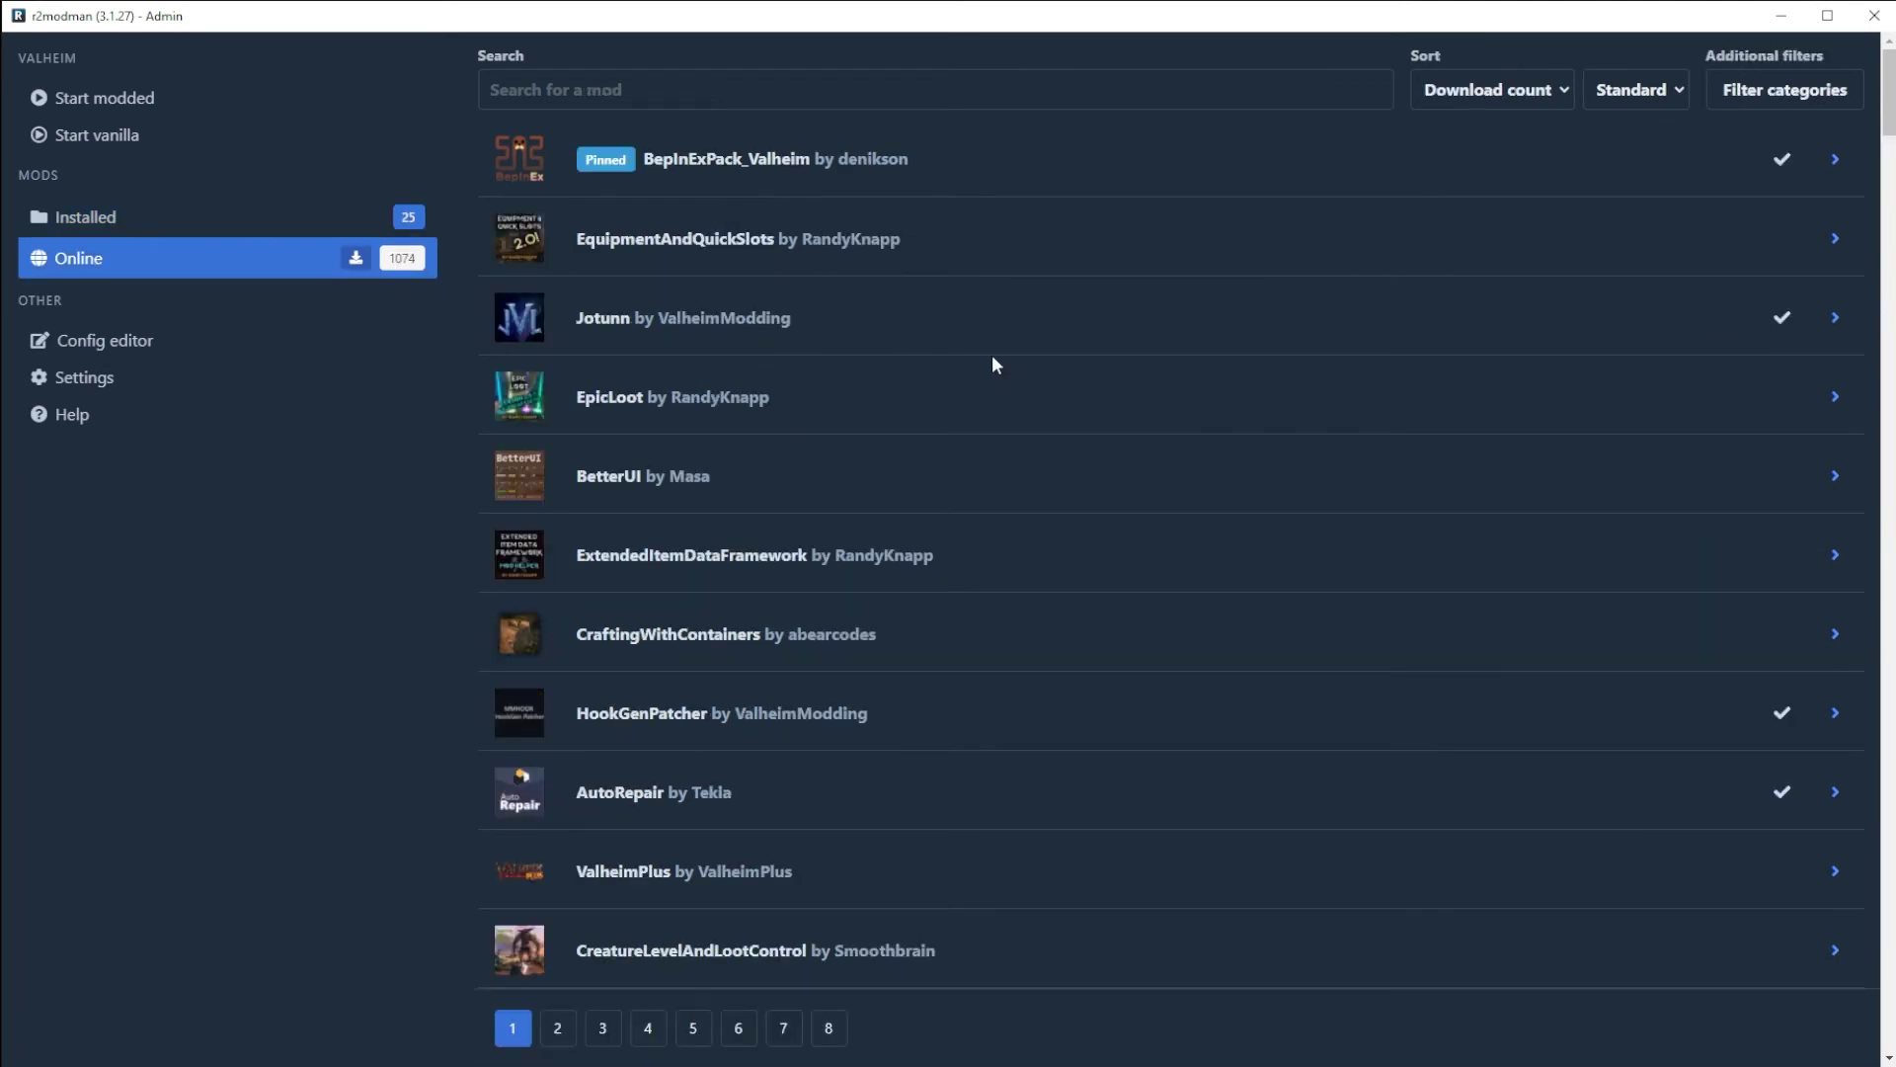
Return to the installed mods, then view the Profile and Modpacks options in the r2modman settings.
{"action": "left_click", "coordinate": [181, 219]}
{"action": "left_click", "coordinate": [229, 374]}
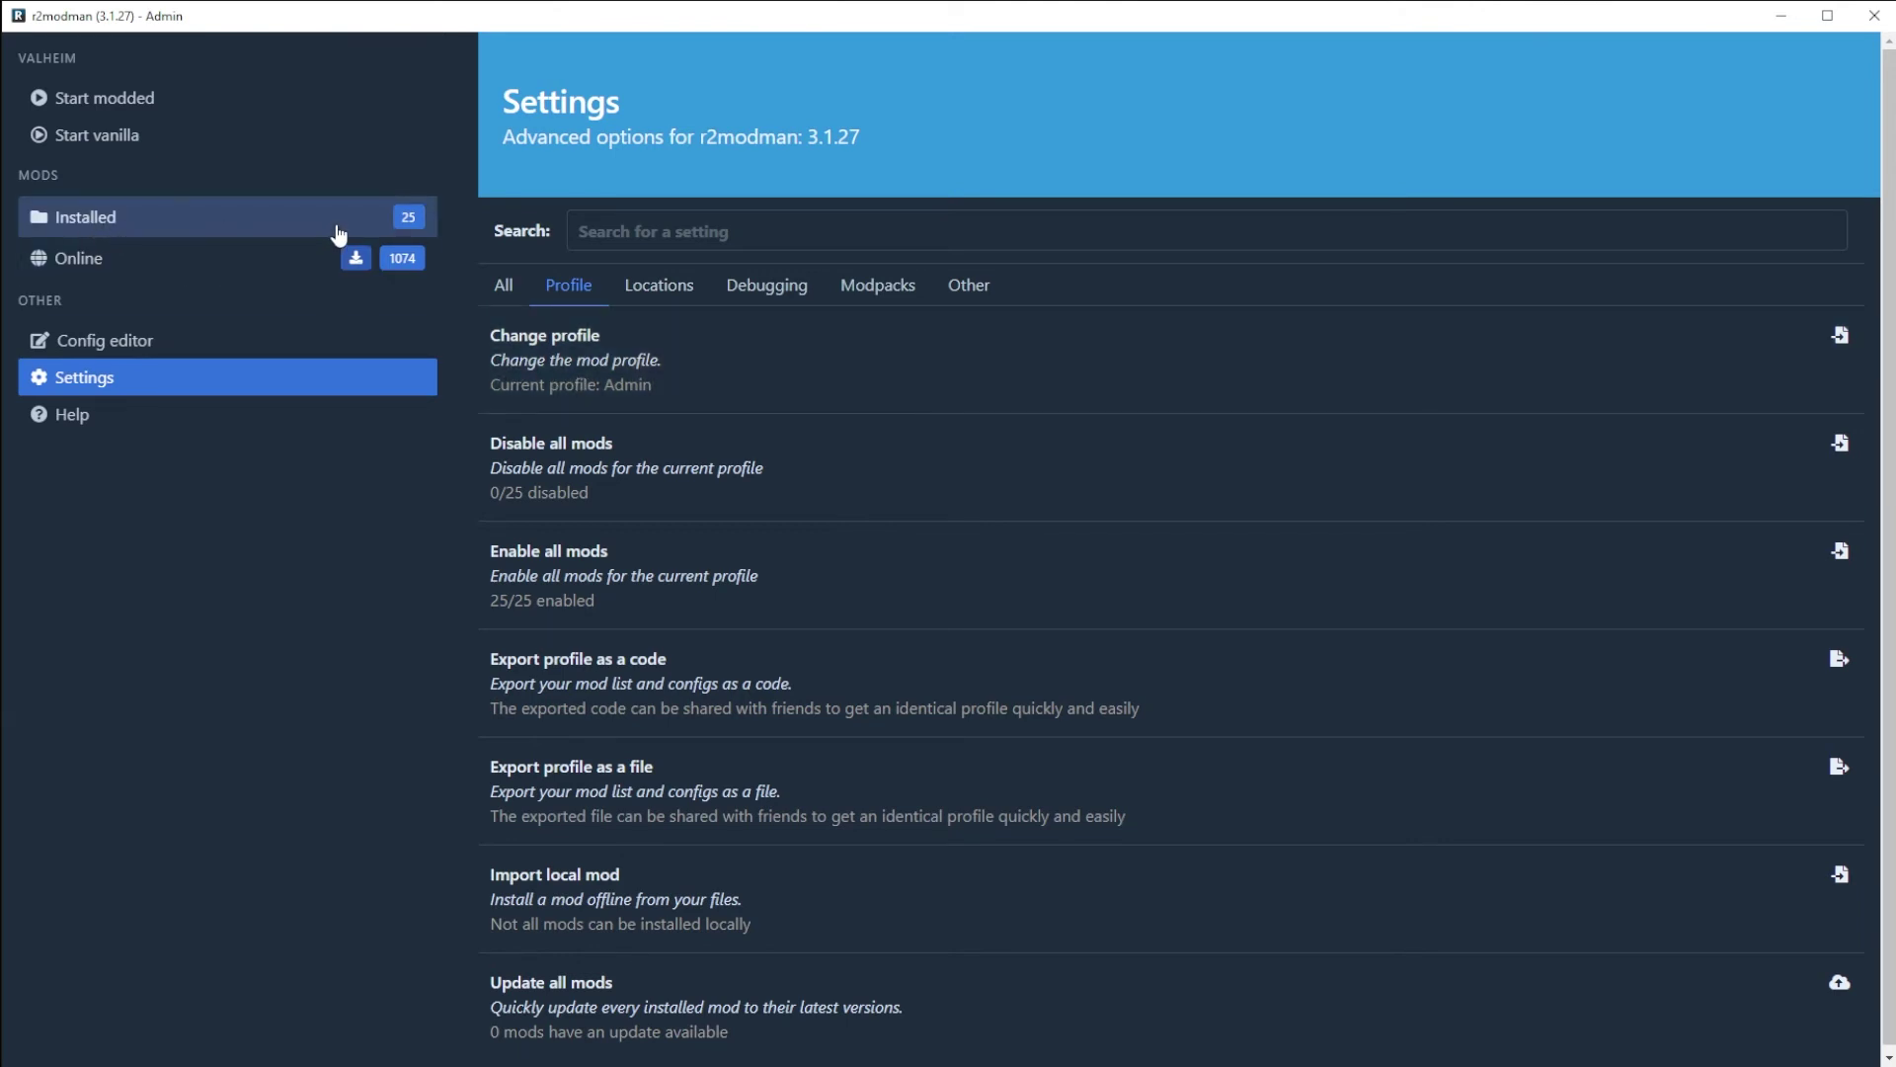
{"action": "left_click", "coordinate": [896, 294]}
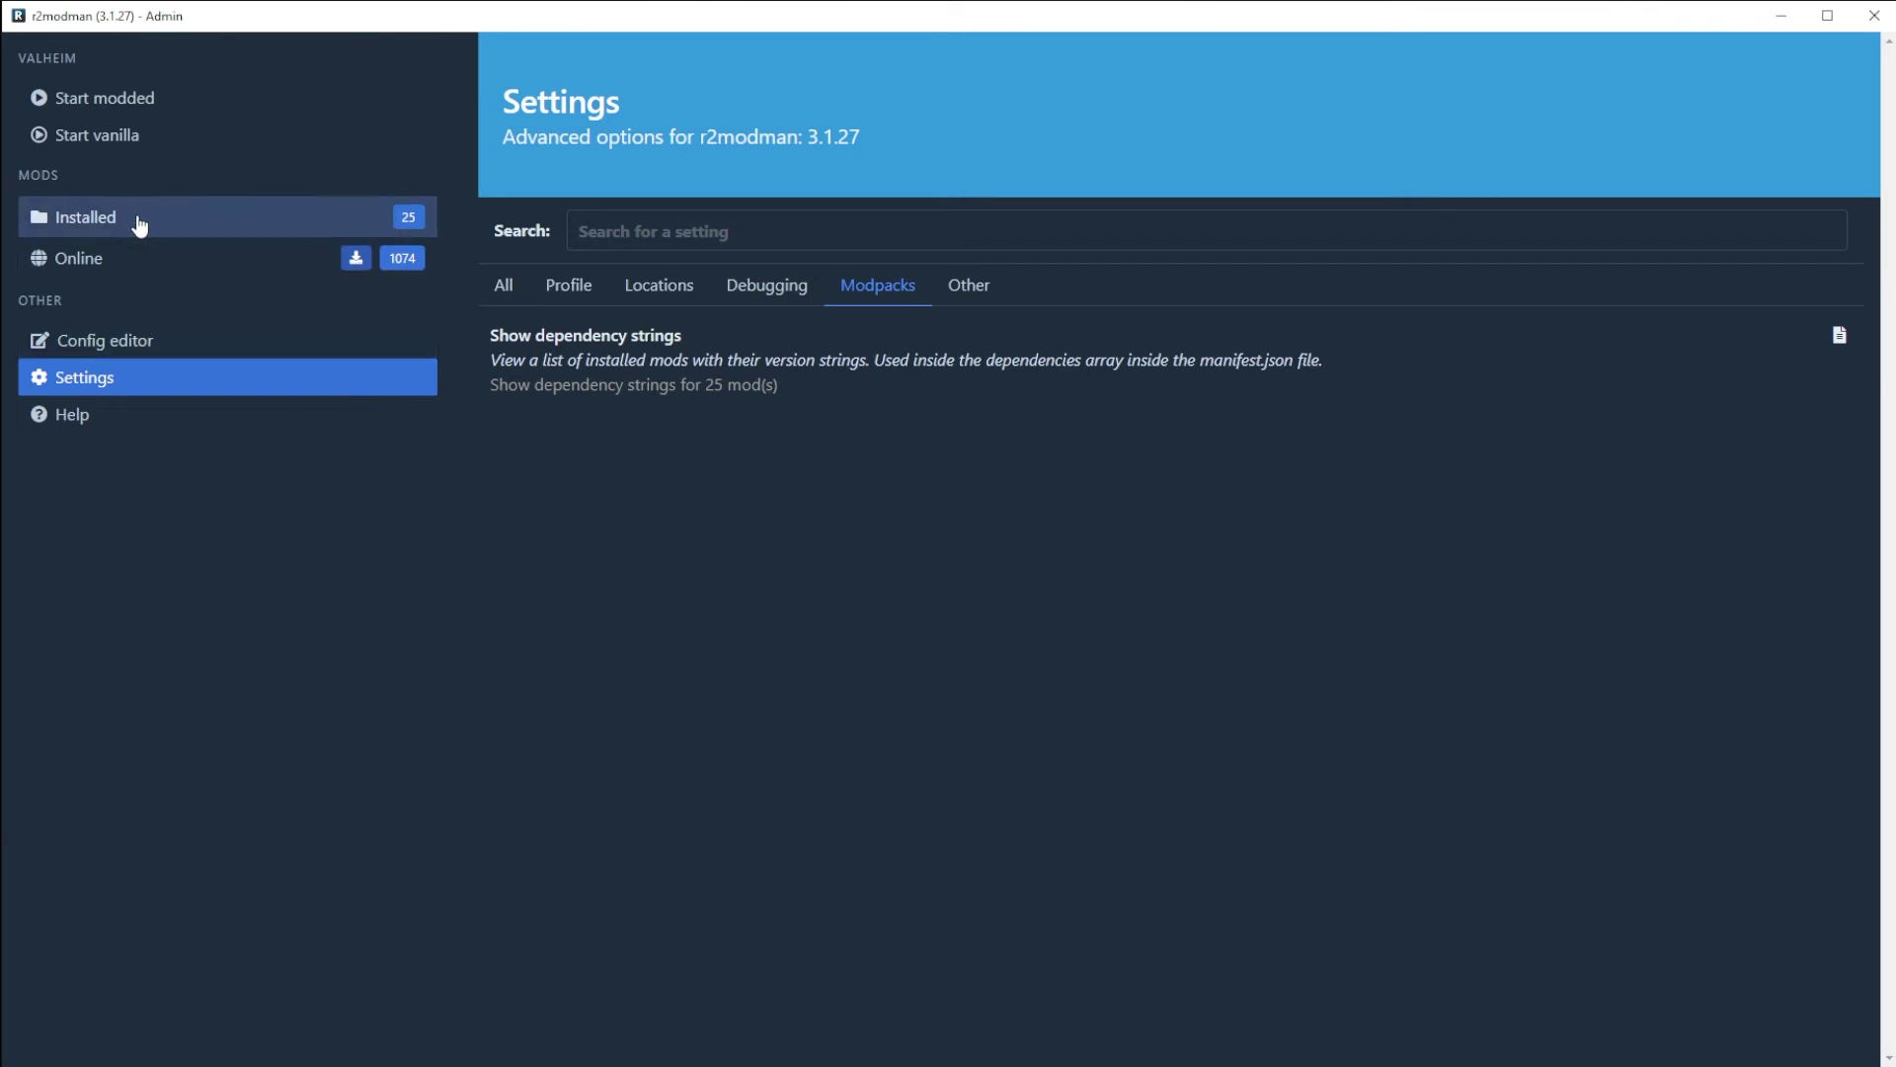
Open m3to.mods.GizmoReloaded.cfg for editing in the config editor and examine its General settings.
{"action": "left_click", "coordinate": [109, 353]}
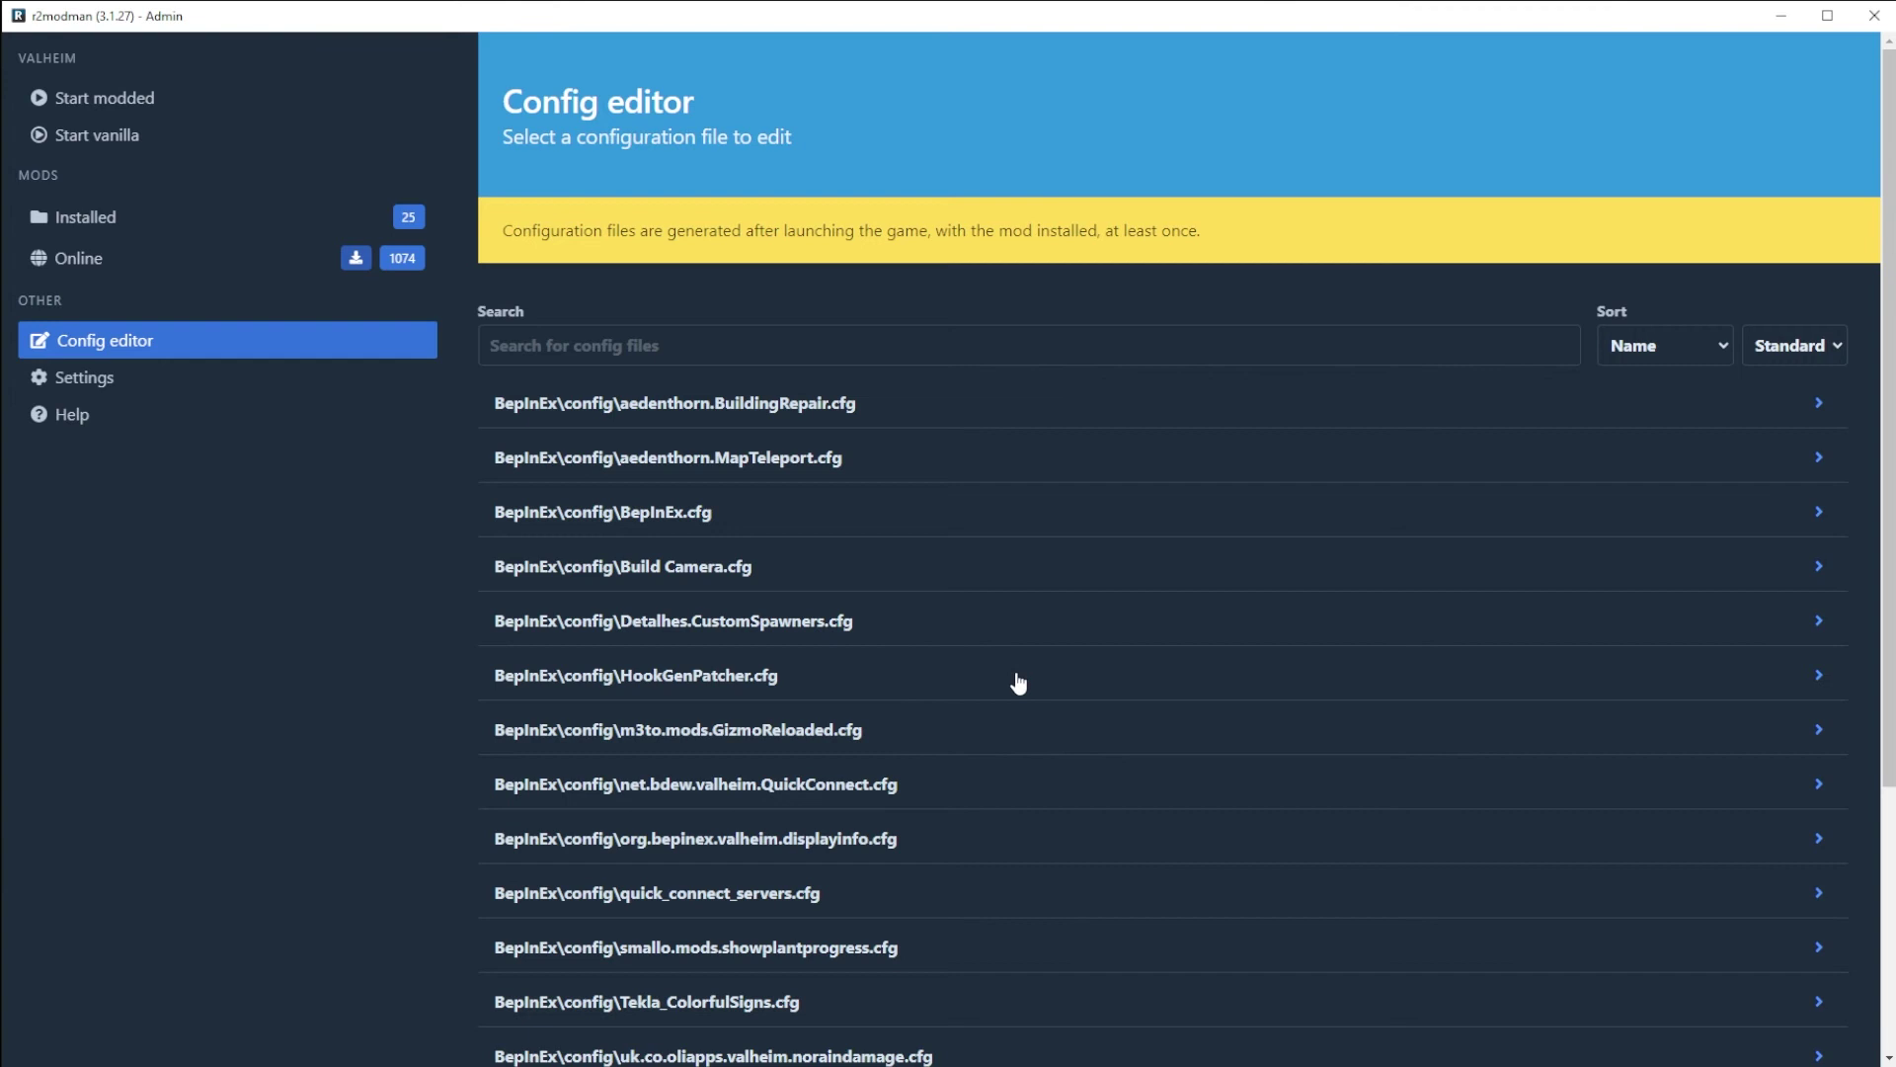
{"action": "left_click", "coordinate": [911, 736]}
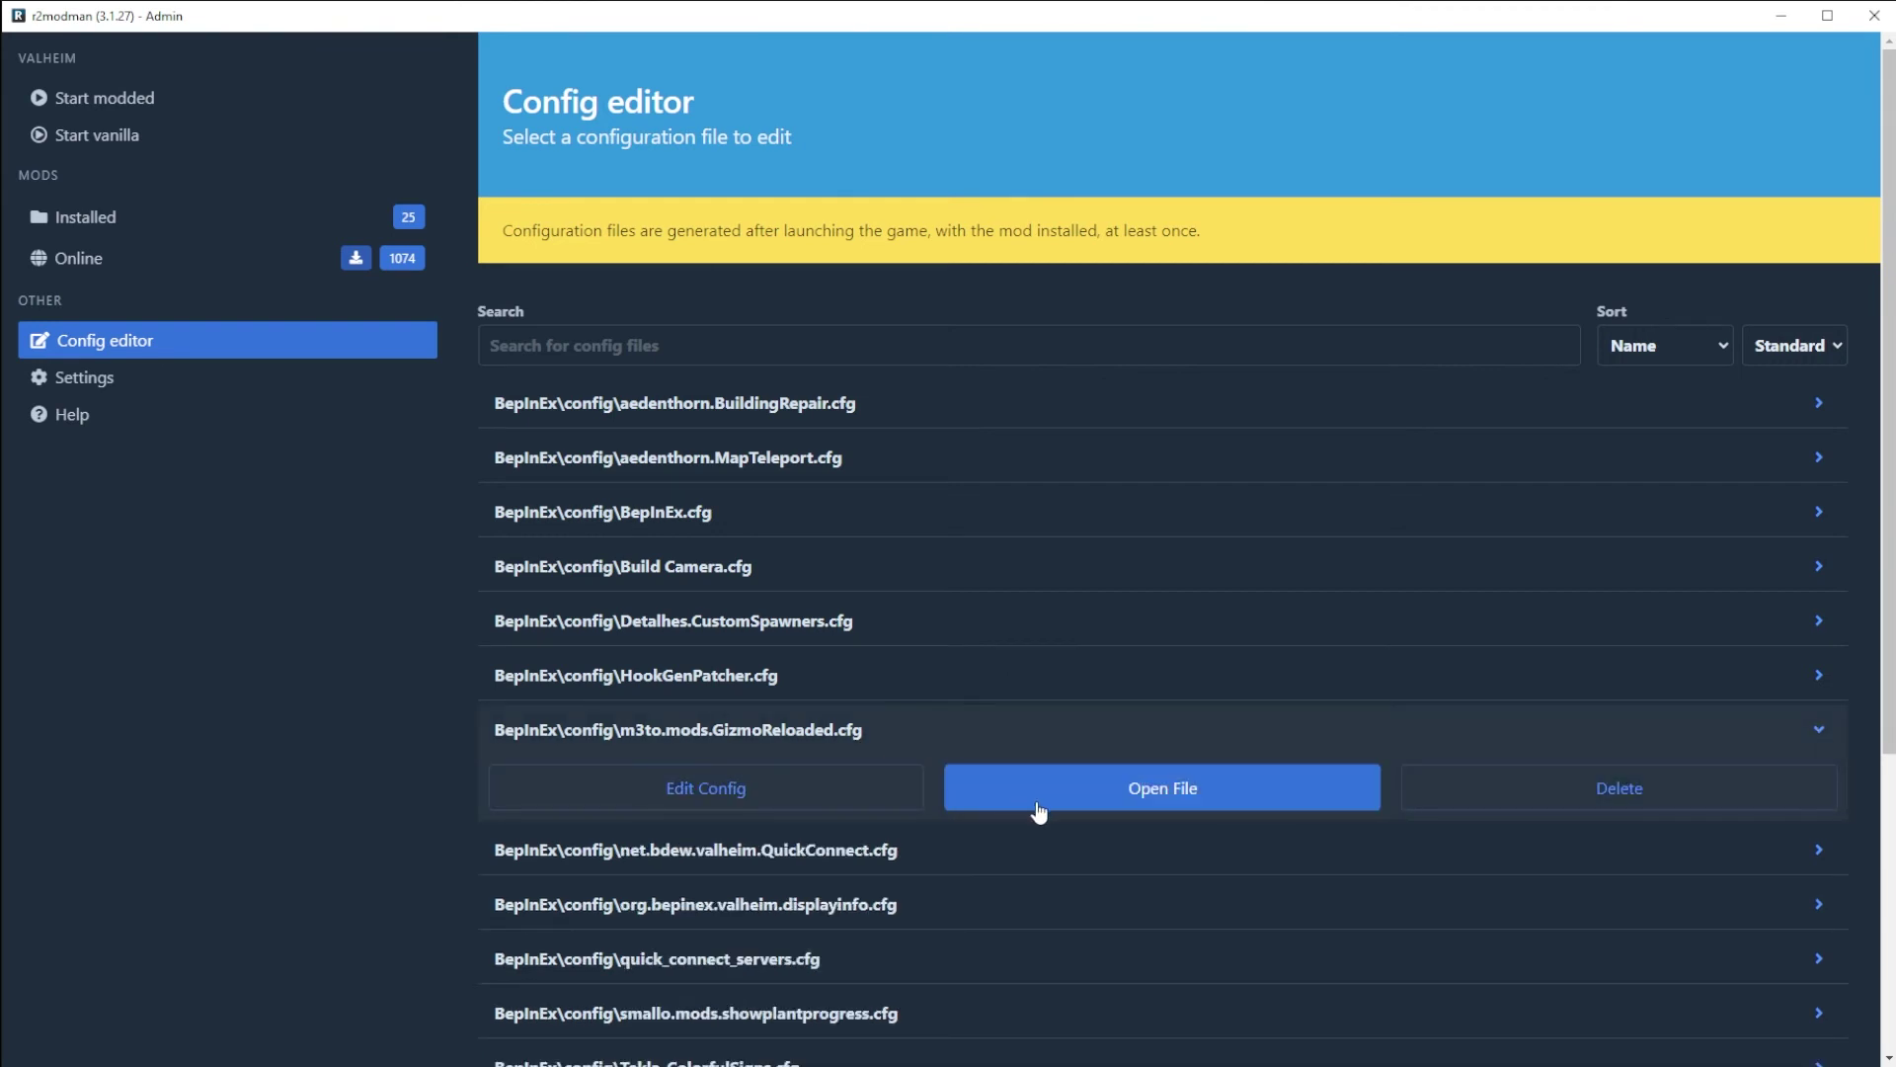
{"action": "left_click", "coordinate": [873, 796]}
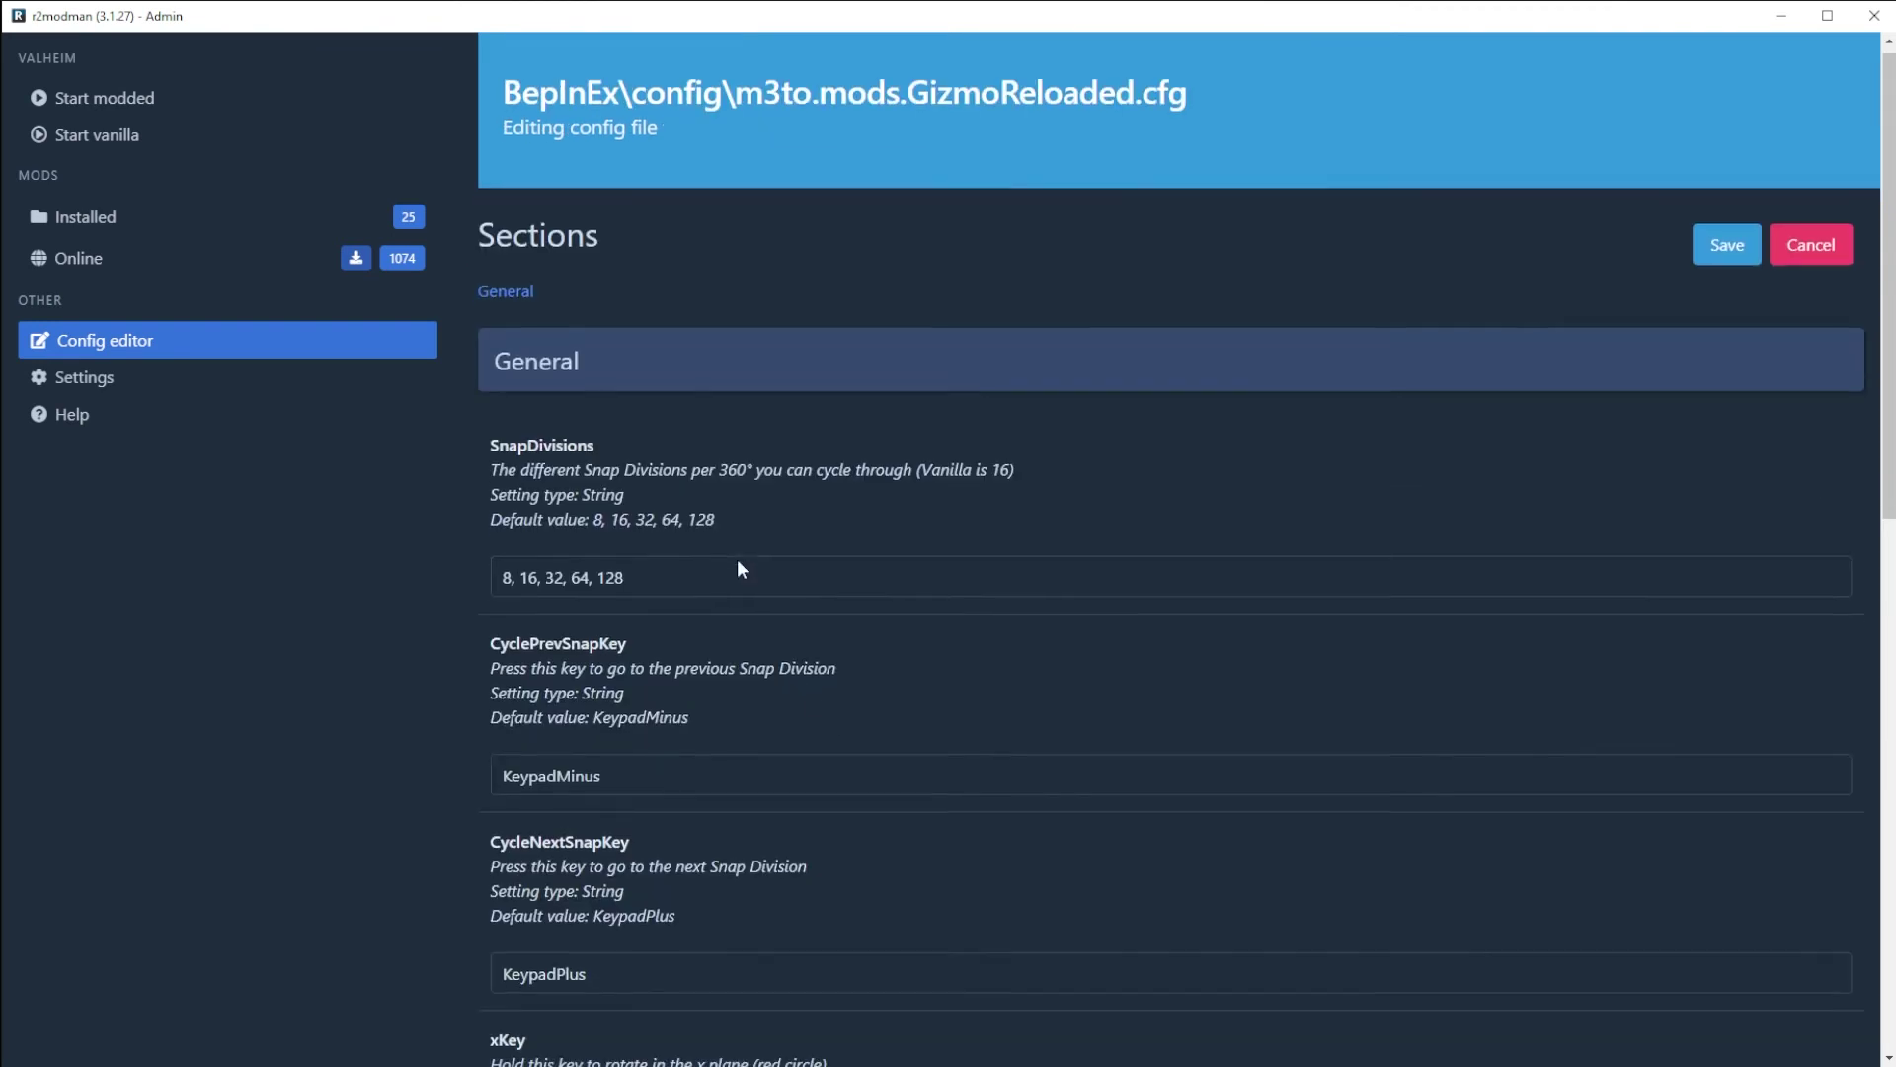
{"action": "scroll", "coordinate": [737, 559], "scroll_direction": "down", "scroll_amount": 5}
{"action": "scroll", "coordinate": [667, 263], "scroll_direction": "down", "scroll_amount": 5}
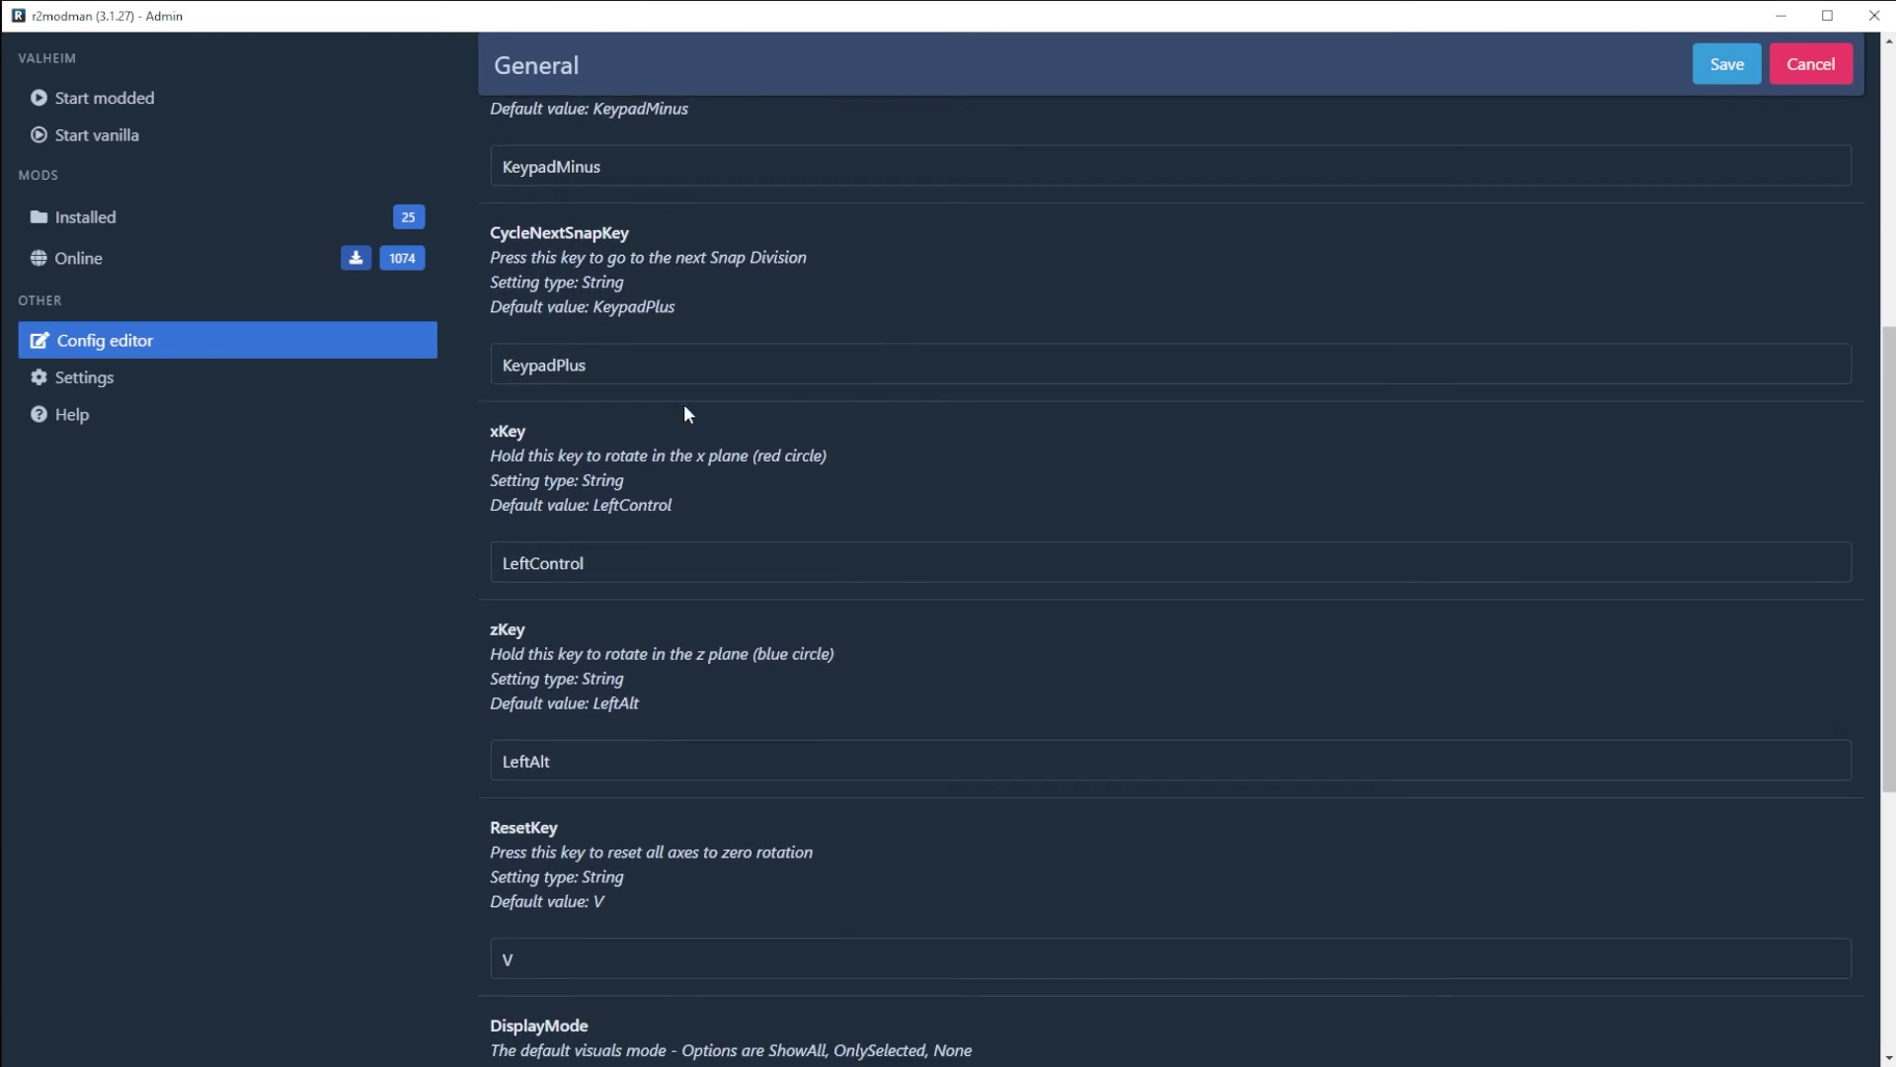
{"action": "scroll", "coordinate": [733, 589], "scroll_direction": "down", "scroll_amount": 2}
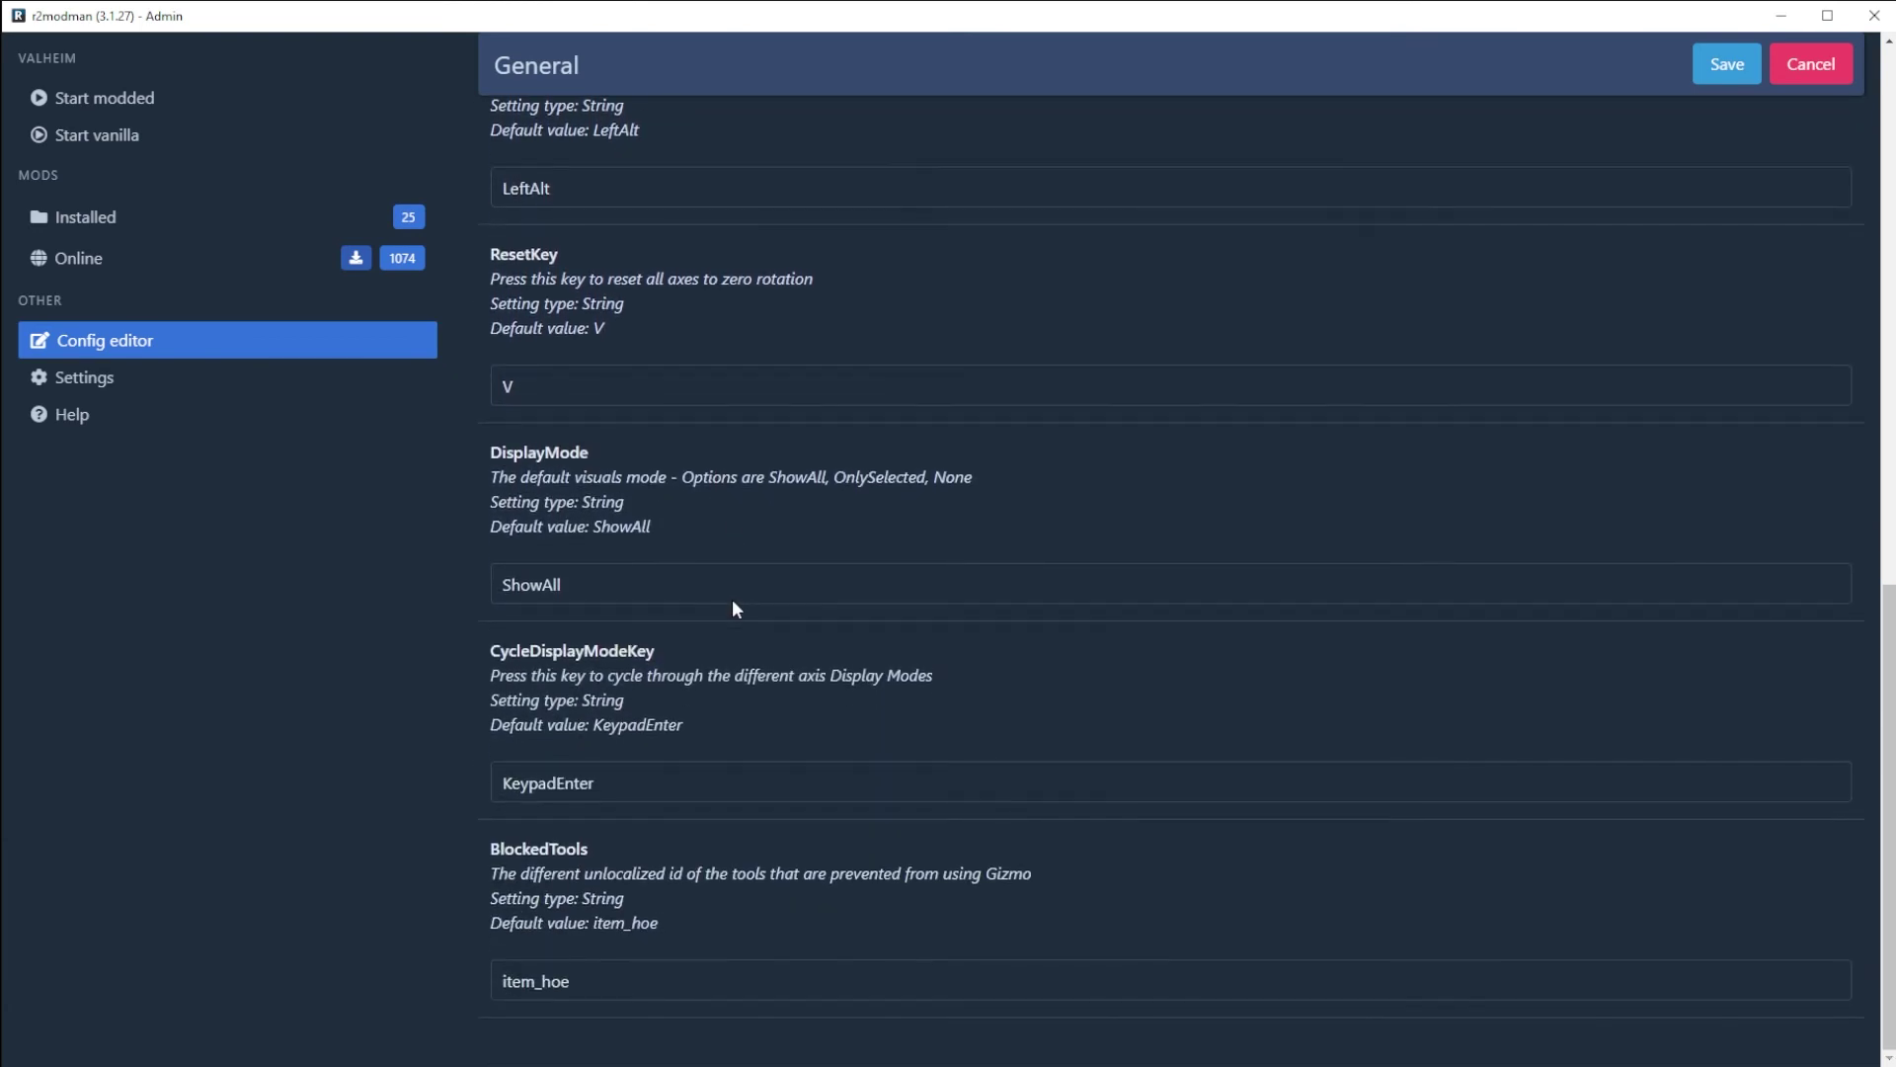
{"action": "scroll", "coordinate": [759, 691], "scroll_direction": "up", "scroll_amount": 2}
{"action": "scroll", "coordinate": [761, 689], "scroll_direction": "up", "scroll_amount": 8}
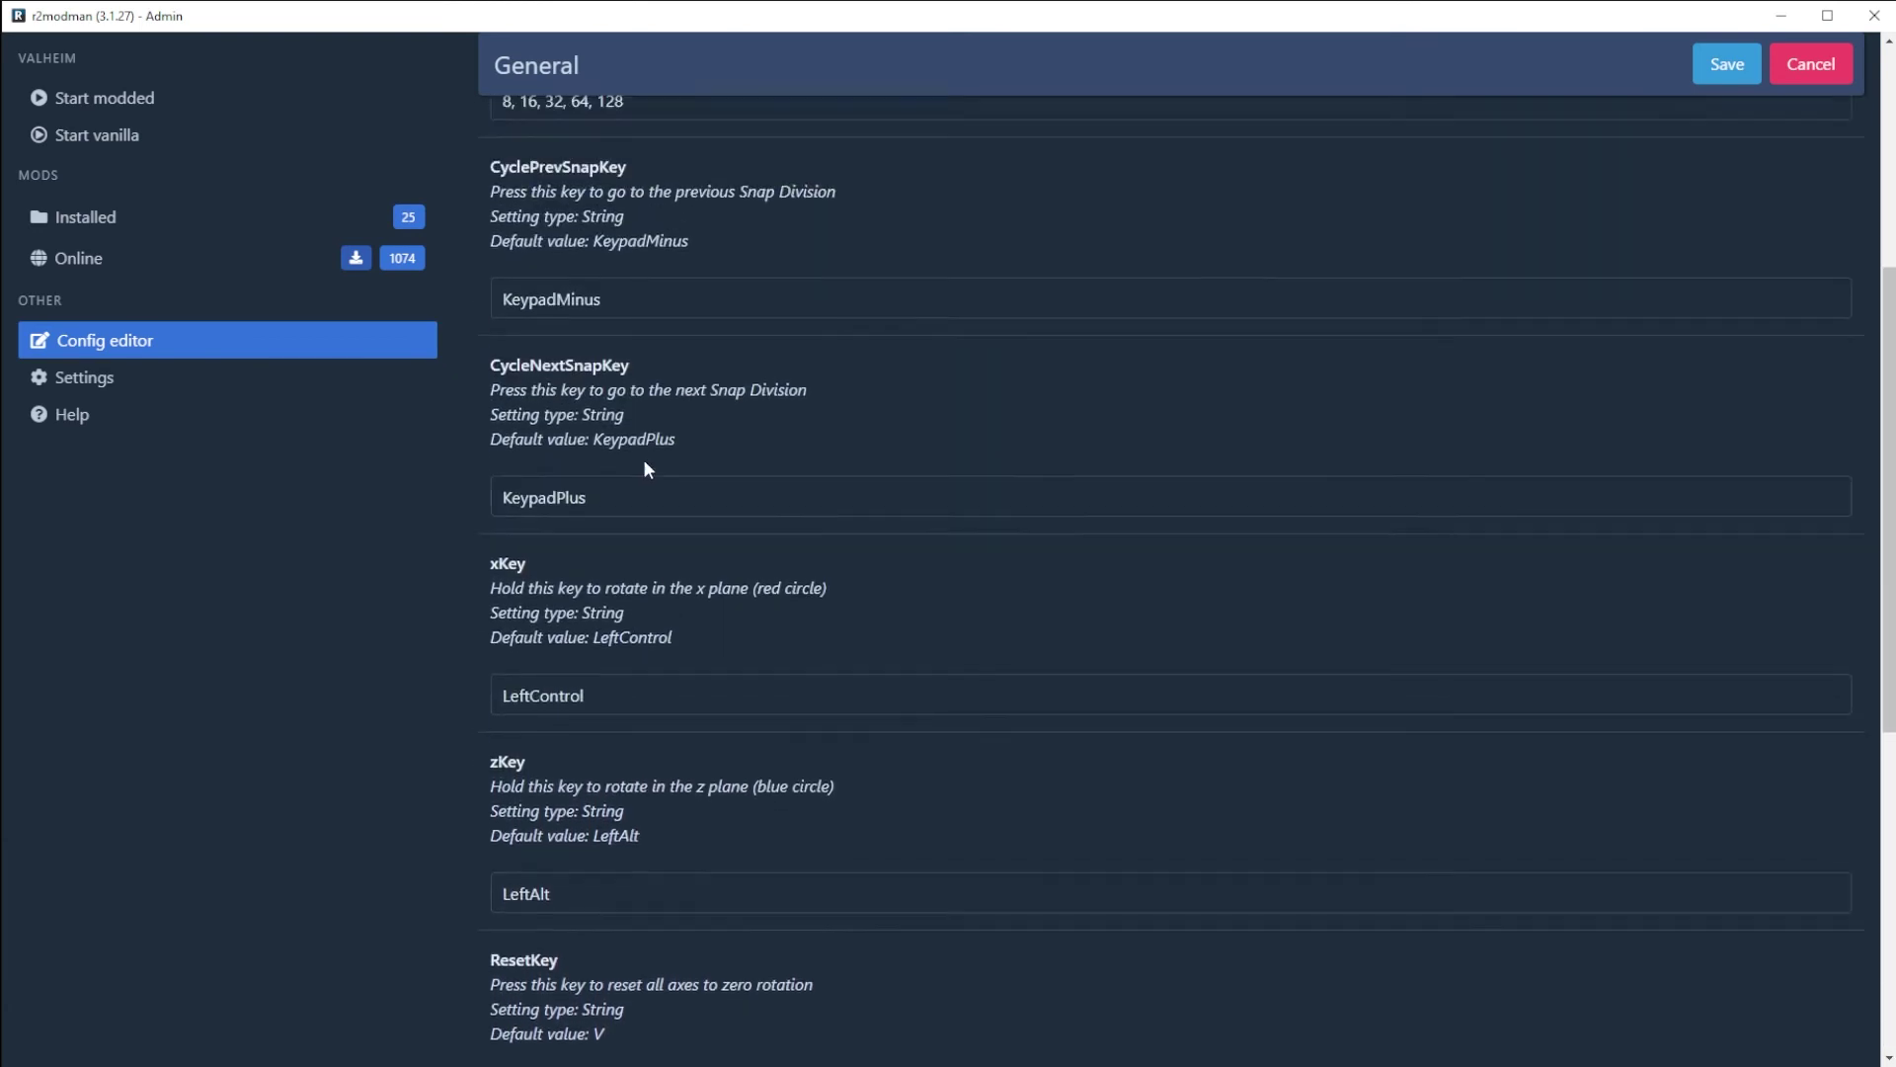
Select the SnapDivisions value in the GizmoReloaded config, deselect it and close the config without saving.
{"action": "double_click", "coordinate": [612, 422]}
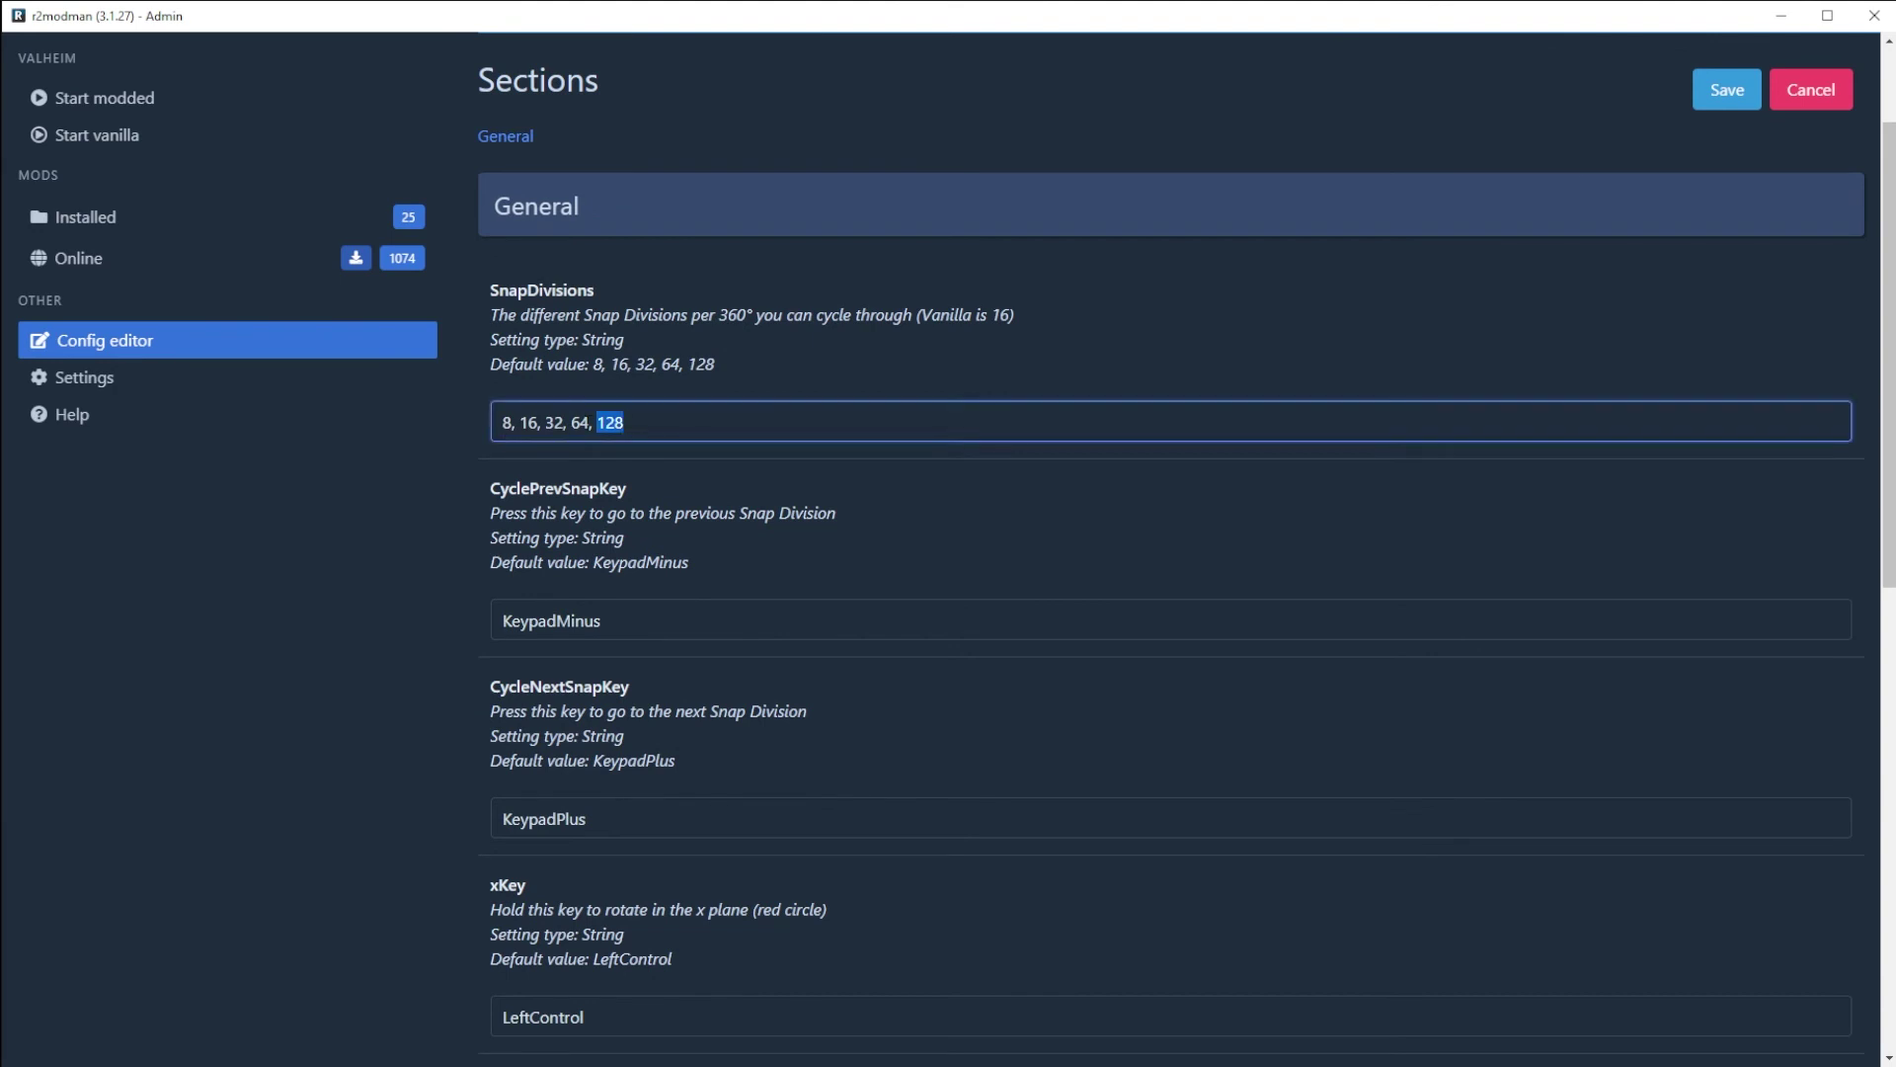
{"action": "key", "text": "ctrl+a"}
{"action": "left_click", "coordinate": [1006, 507]}
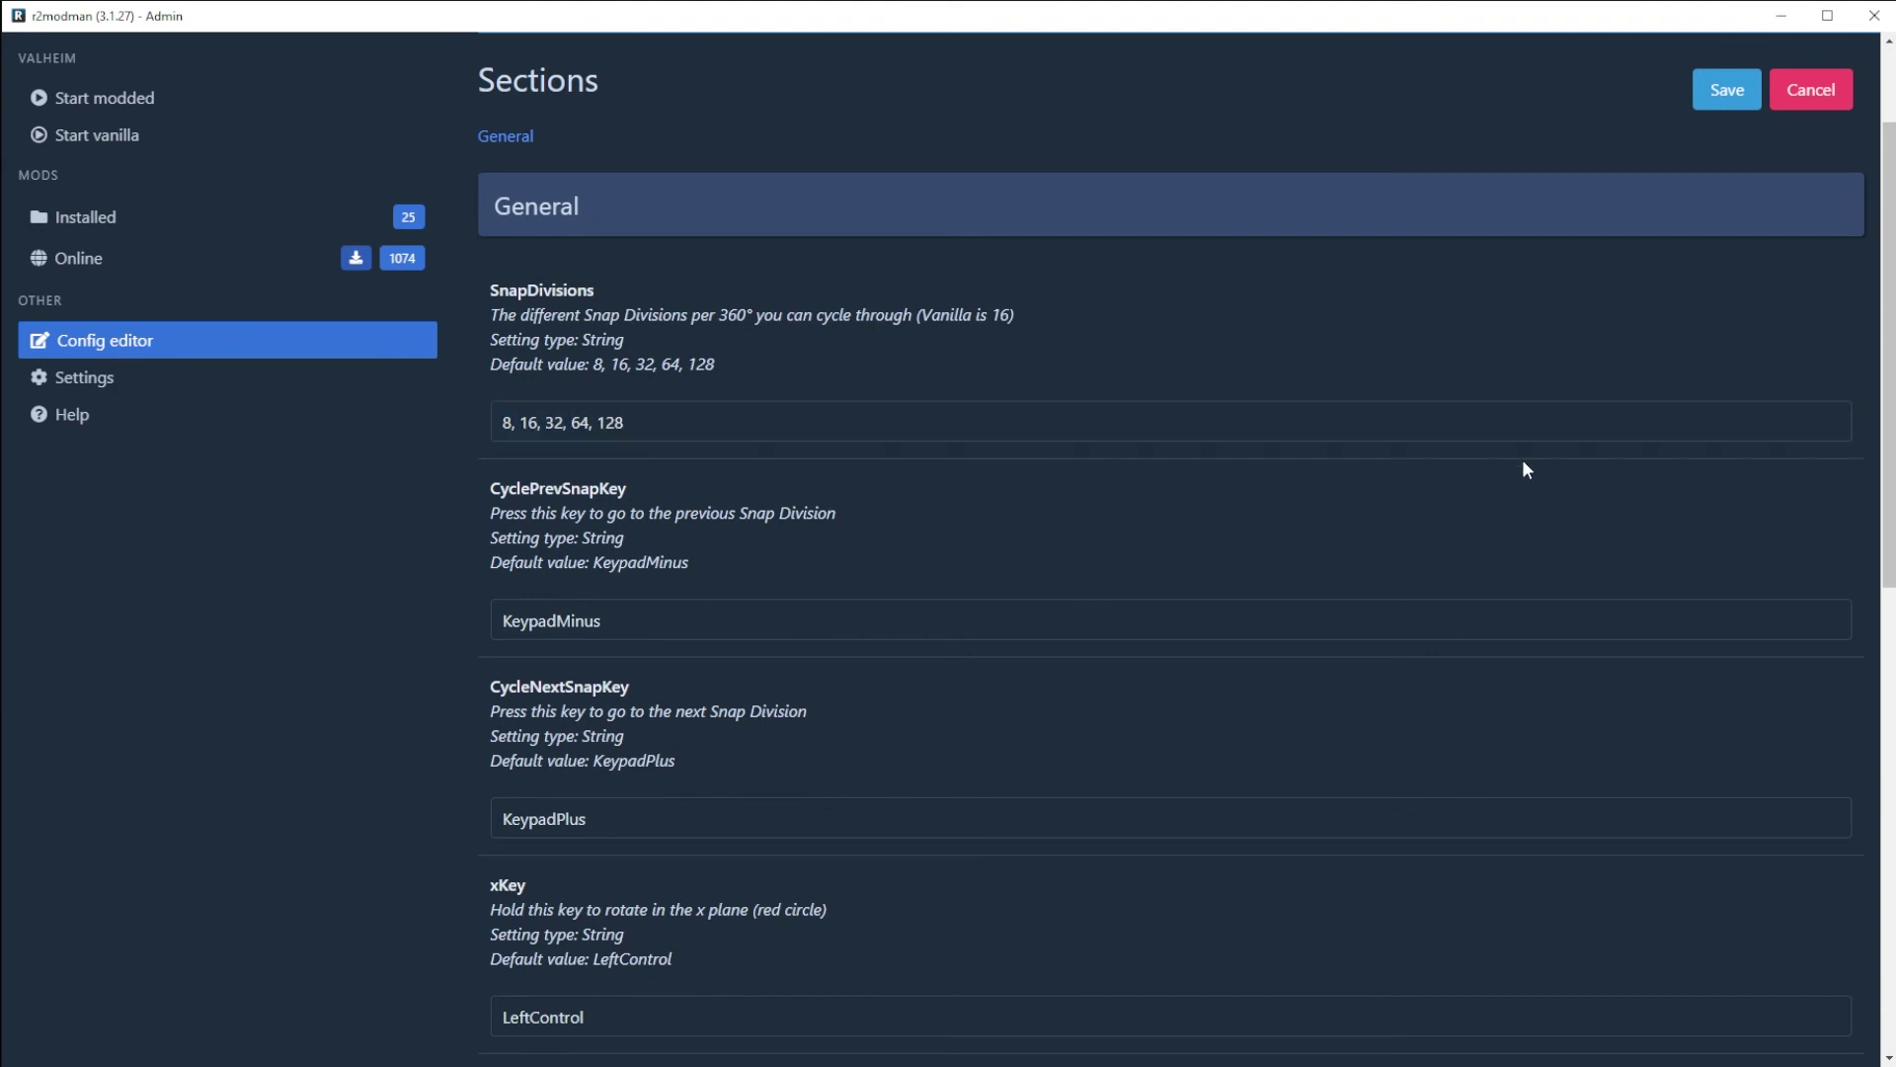
{"action": "left_click", "coordinate": [1813, 95]}
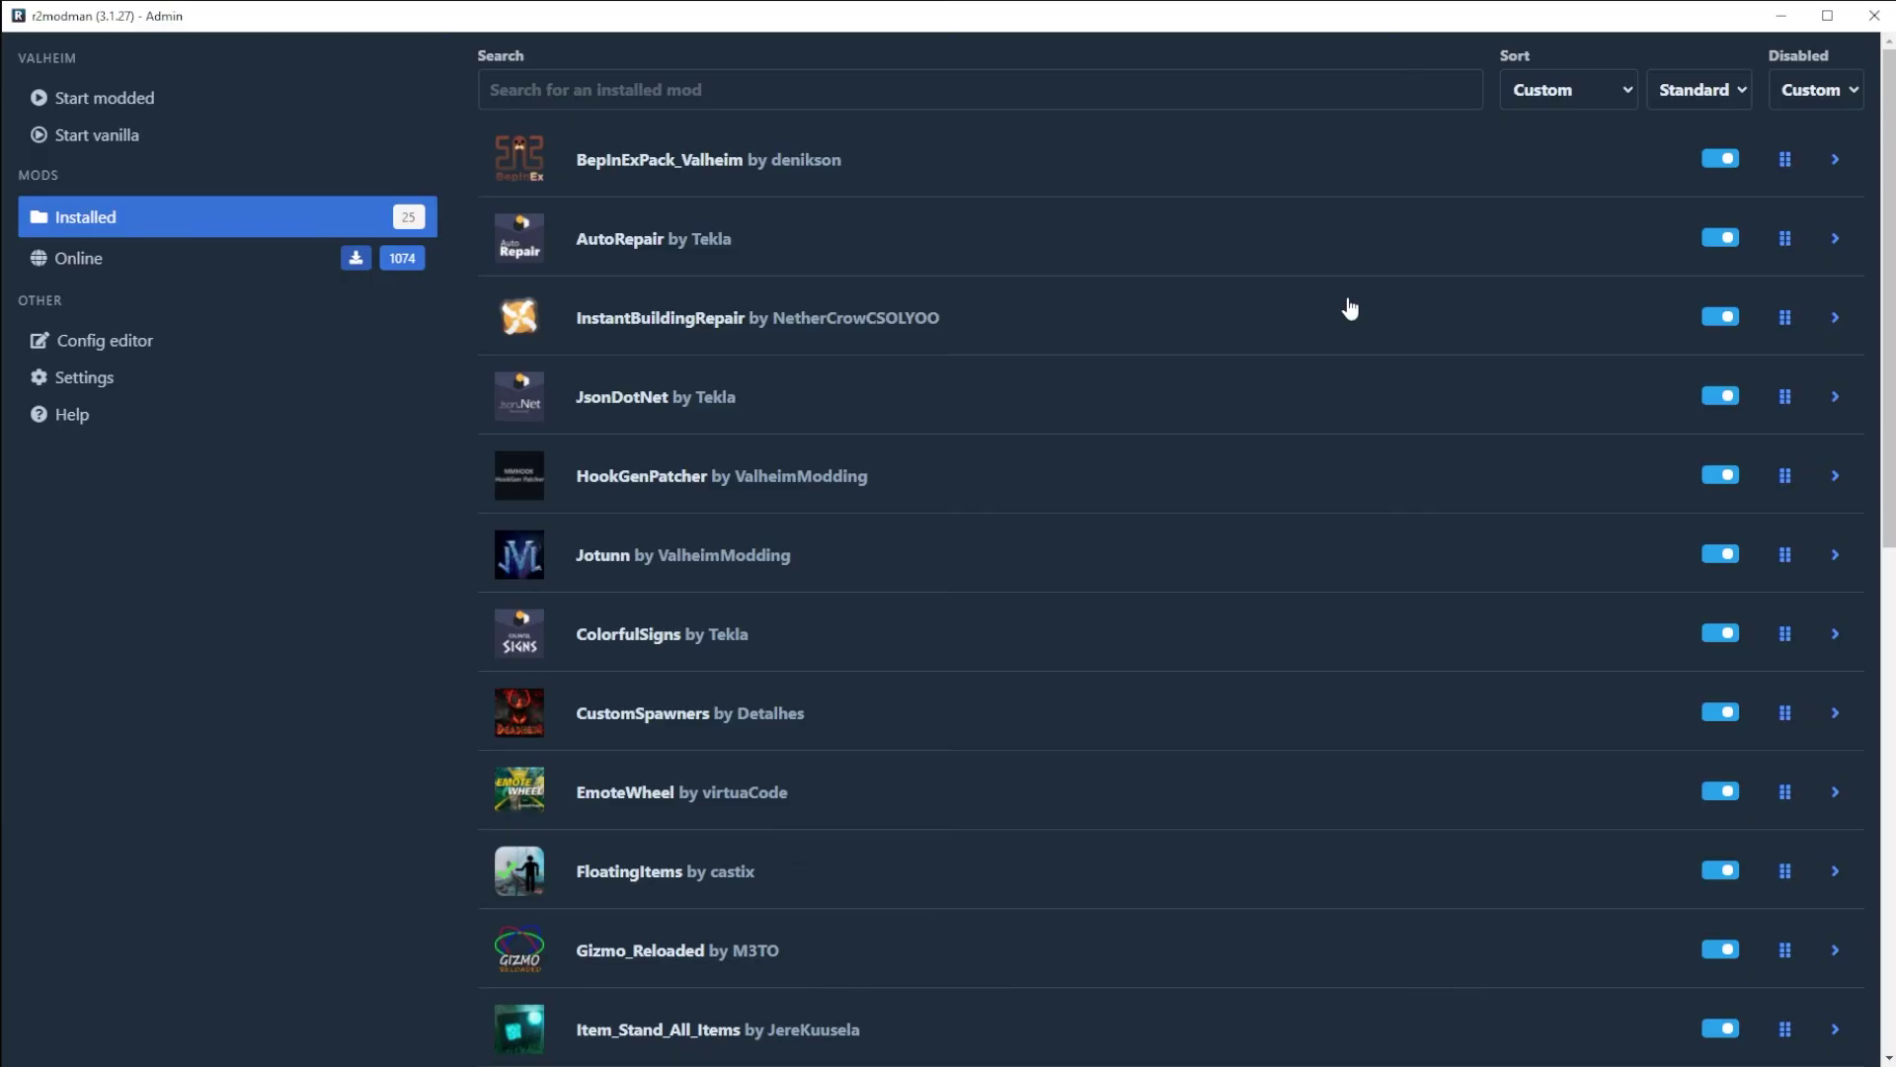
Look over the list of installed mods in the current profile again.
{"action": "scroll", "coordinate": [1346, 305], "scroll_direction": "down", "scroll_amount": 8}
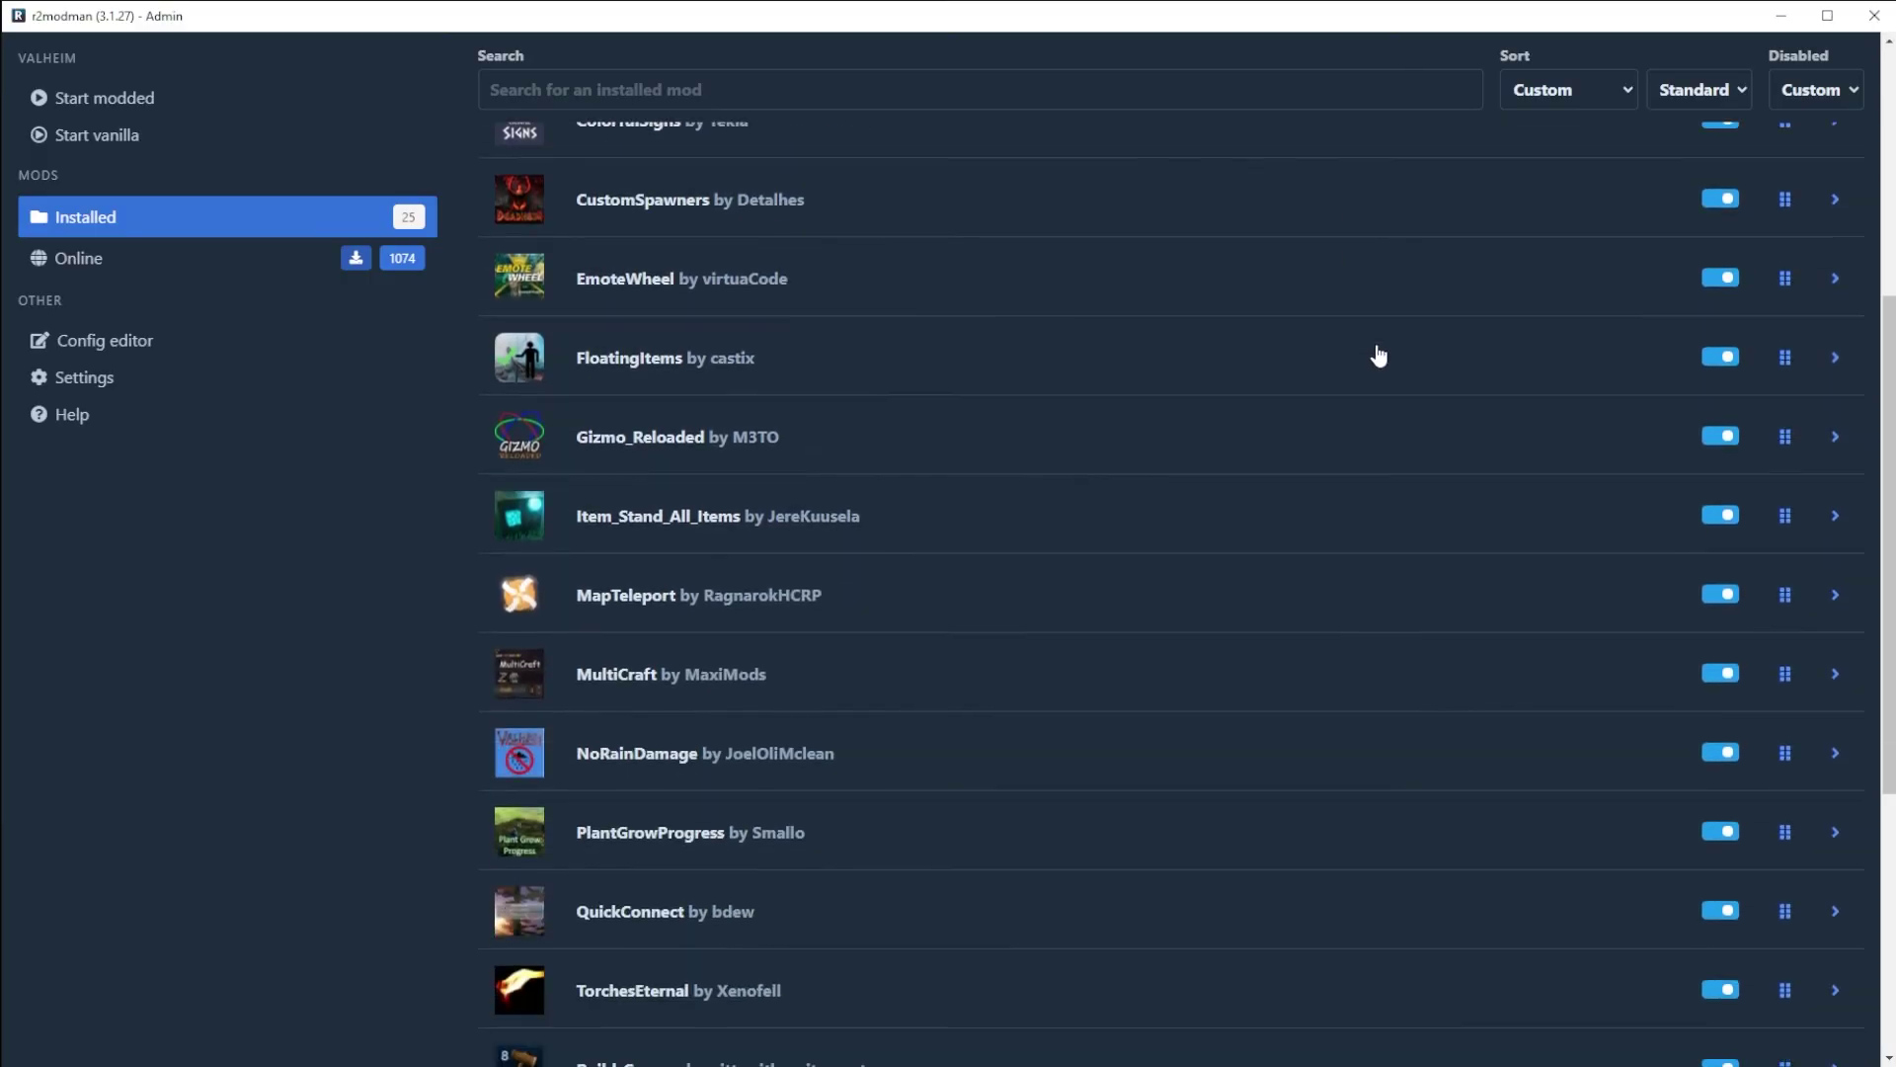
{"action": "scroll", "coordinate": [1381, 371], "scroll_direction": "up", "scroll_amount": 8}
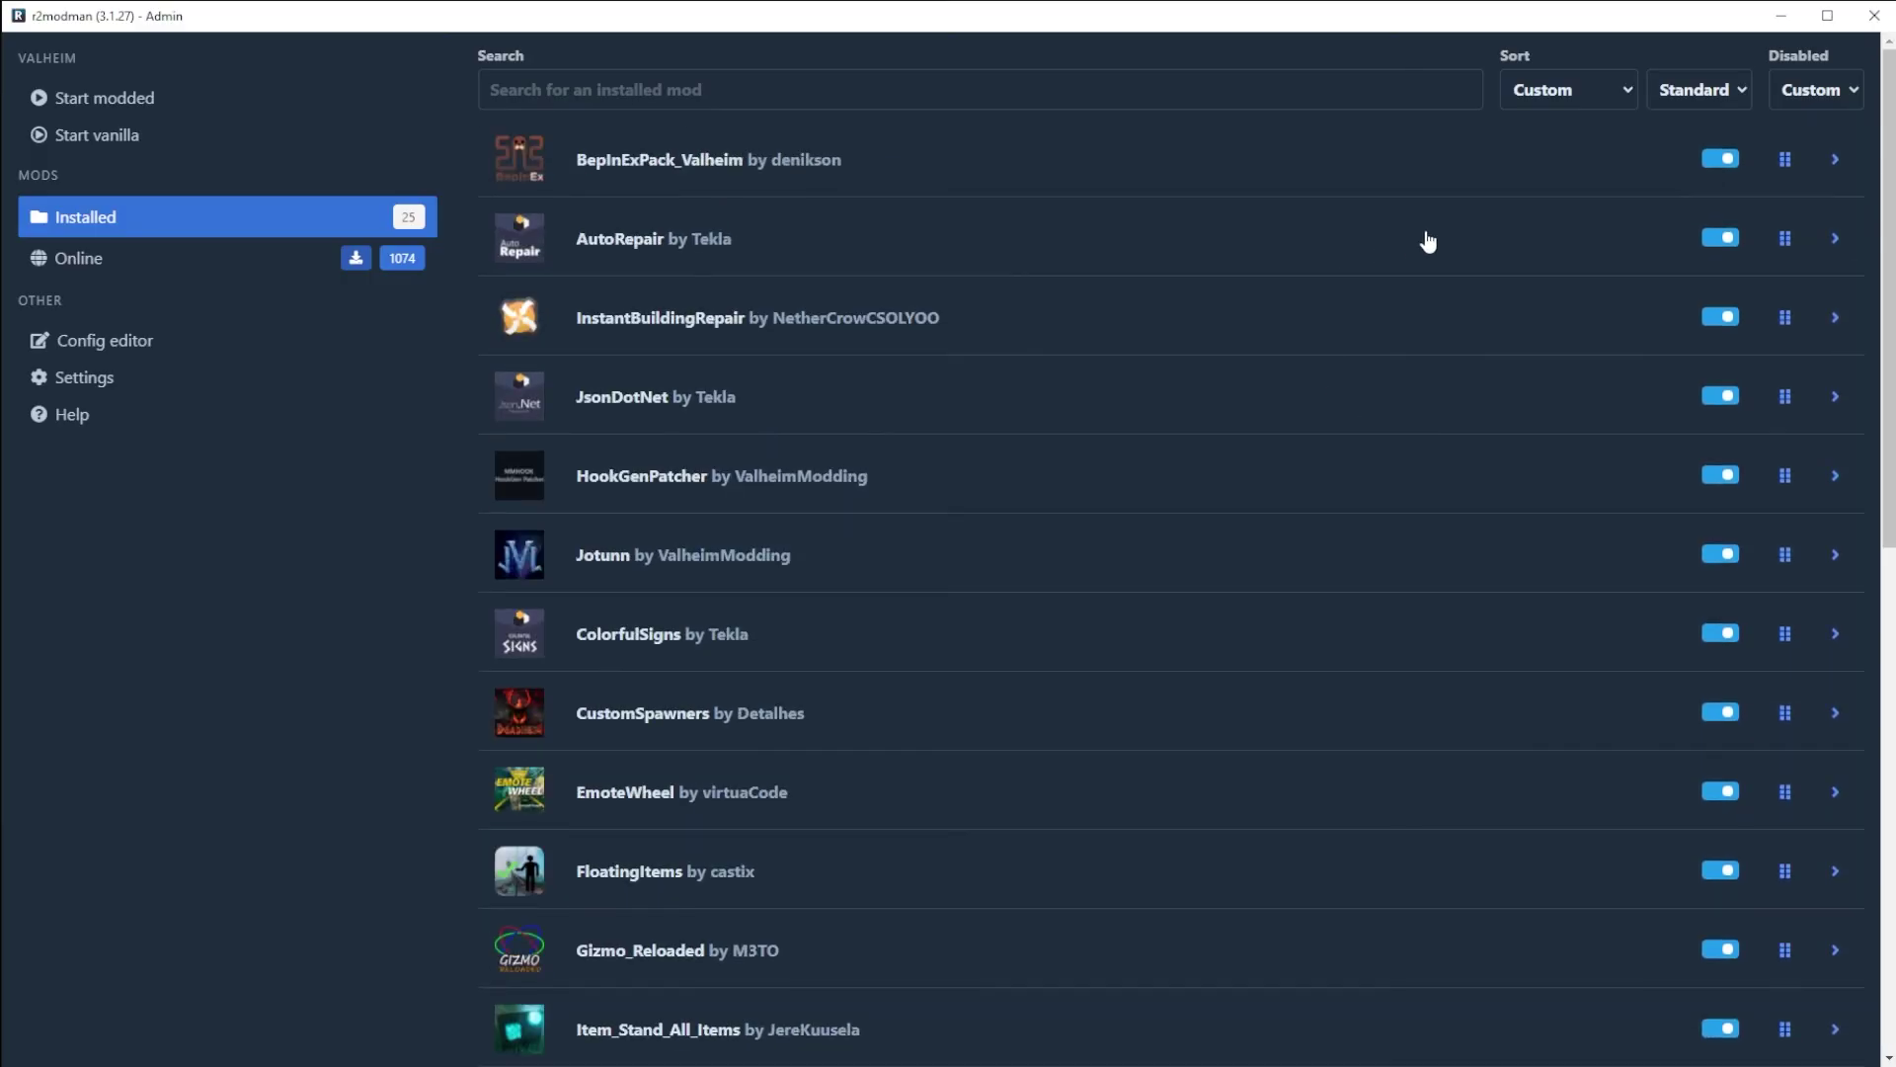